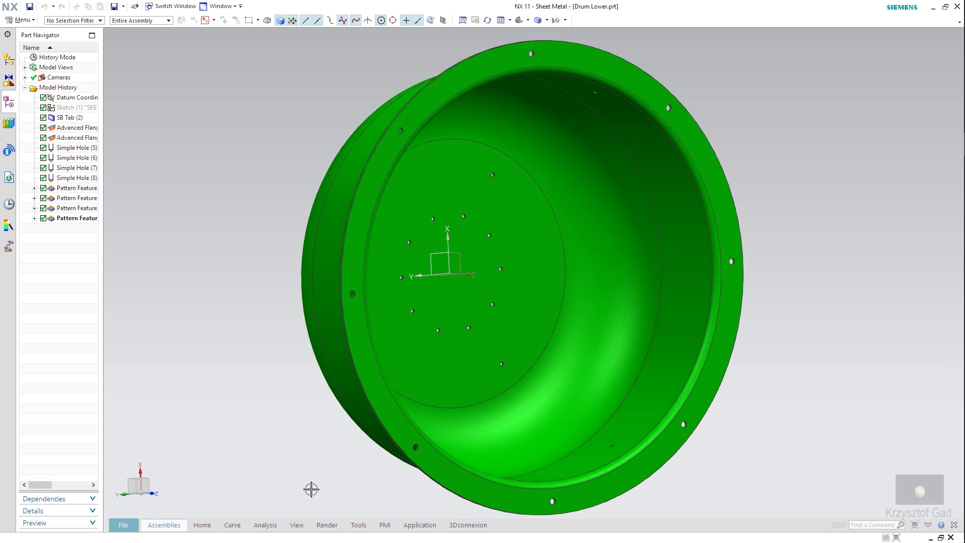
- Switch to Drafting and add an A2-size template sheet for Drum Lower, skipping the title block
{"action": "left_click", "coordinate": [427, 522]}
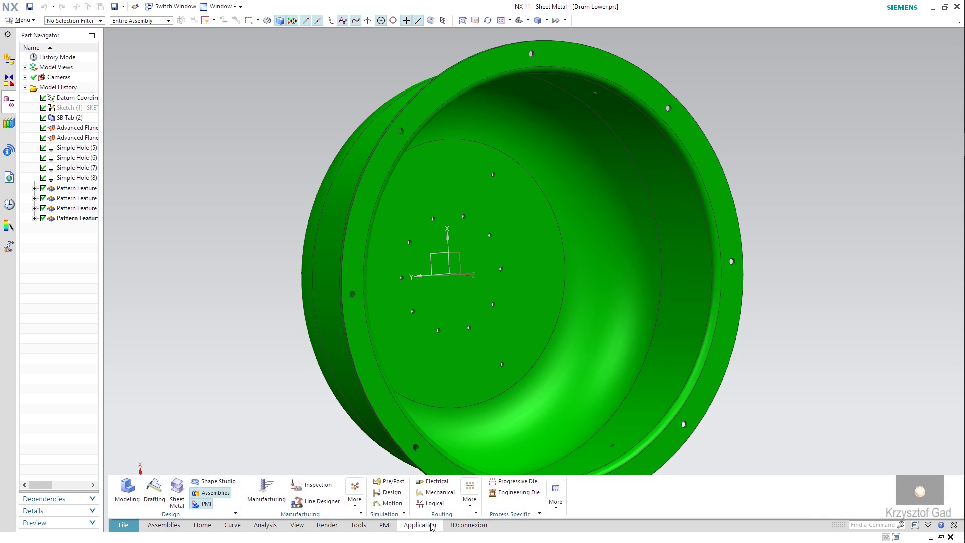
{"action": "left_click", "coordinate": [156, 490]}
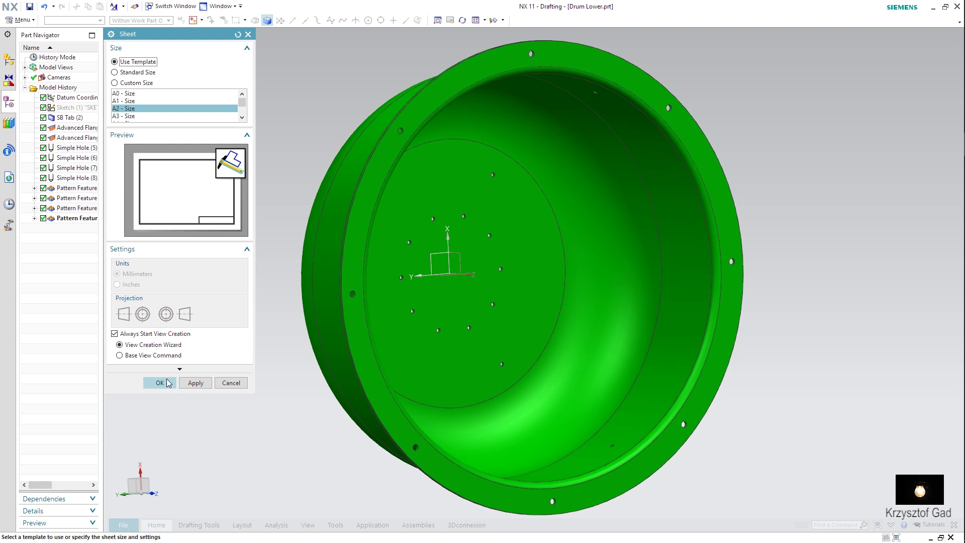
{"action": "left_click", "coordinate": [160, 383]}
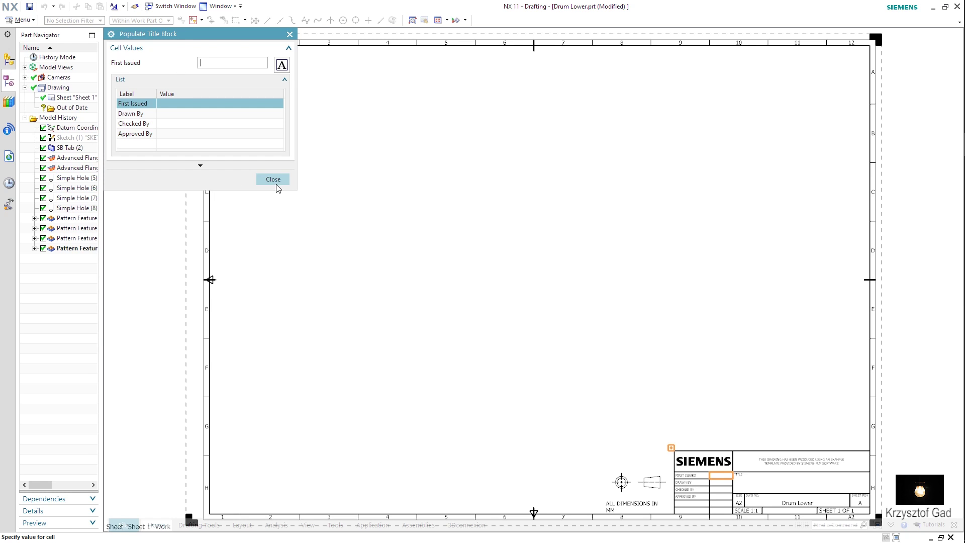
{"action": "left_click", "coordinate": [275, 184]}
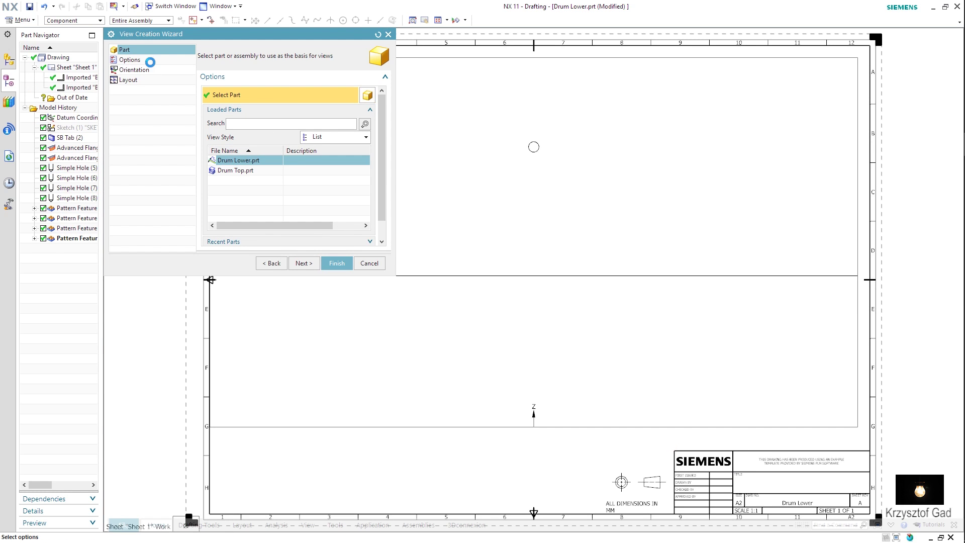
- Set the base view to 1:5 scale with dashed hidden lines, no smooth edges, Back orientation
{"action": "left_click", "coordinate": [150, 62]}
{"action": "left_click", "coordinate": [343, 117]}
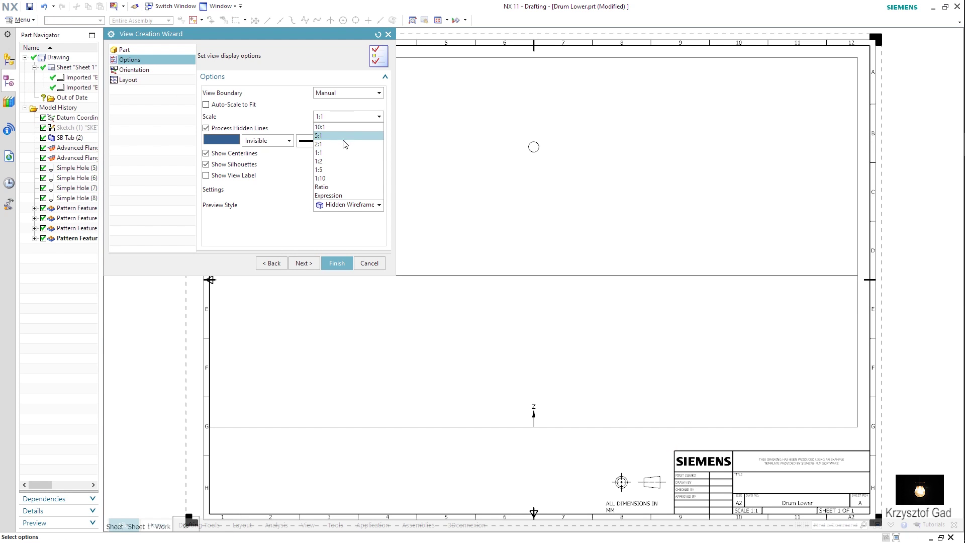
{"action": "left_click", "coordinate": [341, 171]}
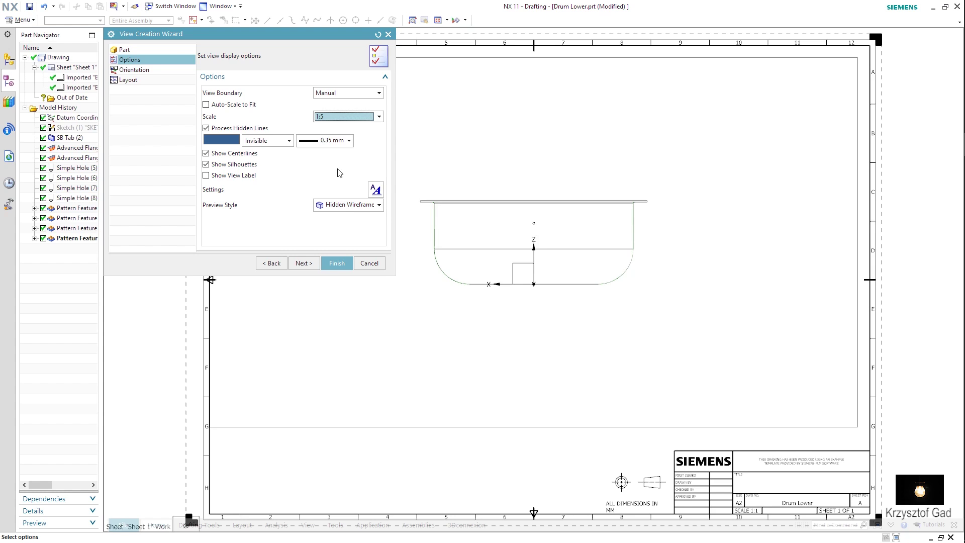
{"action": "left_click", "coordinate": [374, 193]}
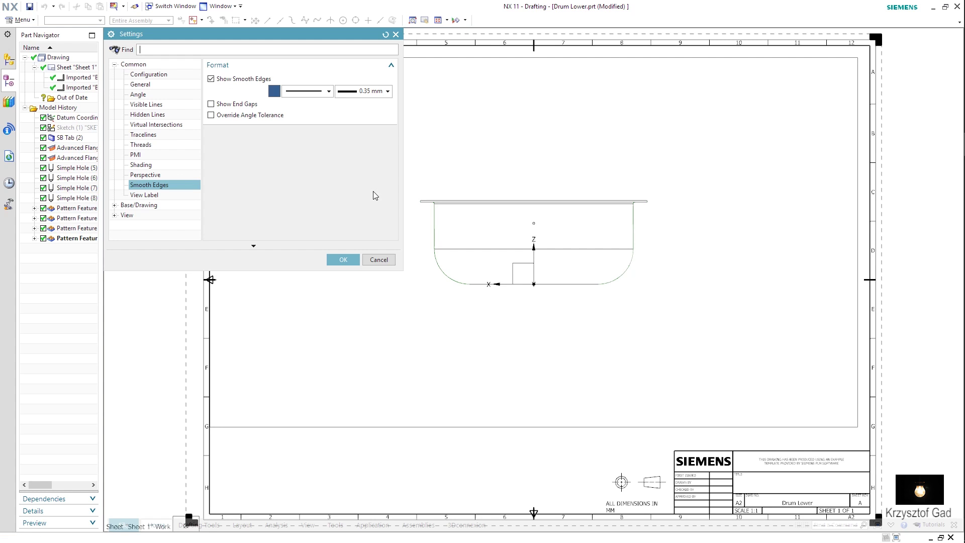
{"action": "left_click", "coordinate": [234, 80]}
{"action": "left_click", "coordinate": [145, 115]}
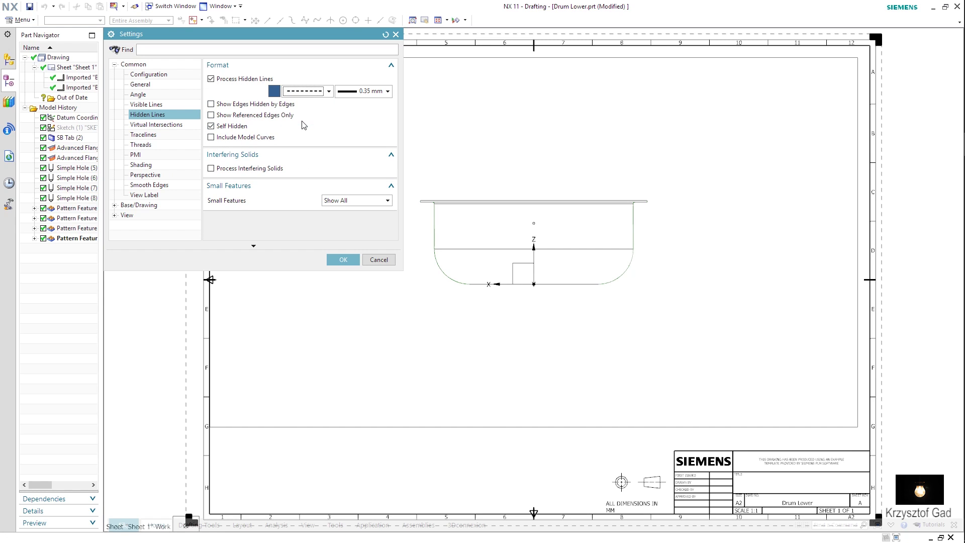
{"action": "left_click", "coordinate": [345, 260]}
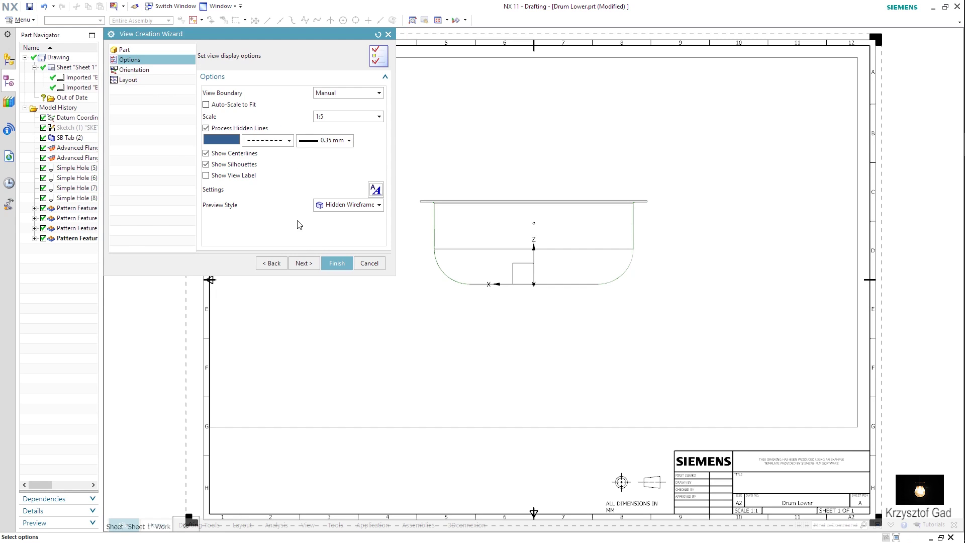
{"action": "left_click", "coordinate": [133, 70]}
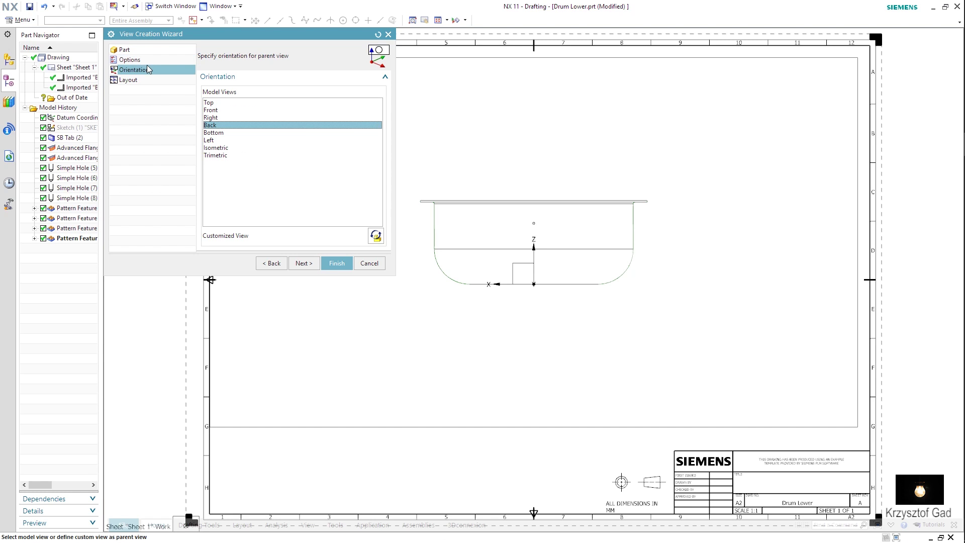
- Place the back view, crop it with a manual rectangle boundary, and move it top-left
{"action": "left_click", "coordinate": [337, 267]}
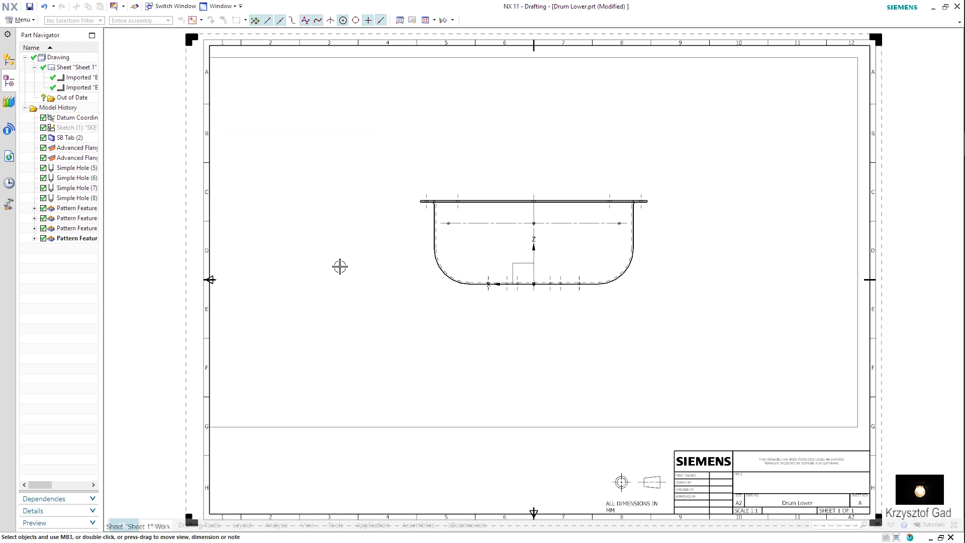
{"action": "right_click", "coordinate": [406, 427]}
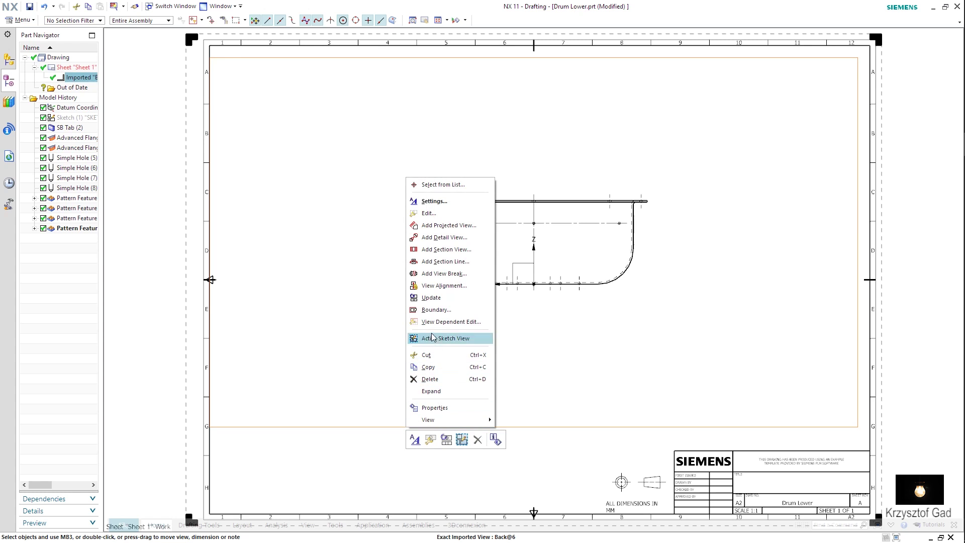
{"action": "left_click", "coordinate": [432, 309]}
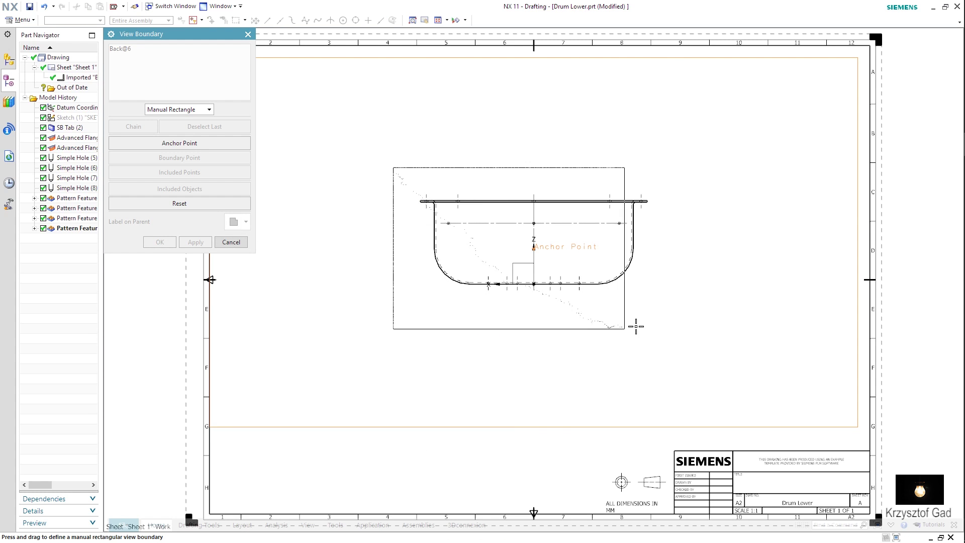
{"action": "left_click_drag", "start_coordinate": [668, 314], "coordinate": [668, 315]}
{"action": "left_click", "coordinate": [229, 243]}
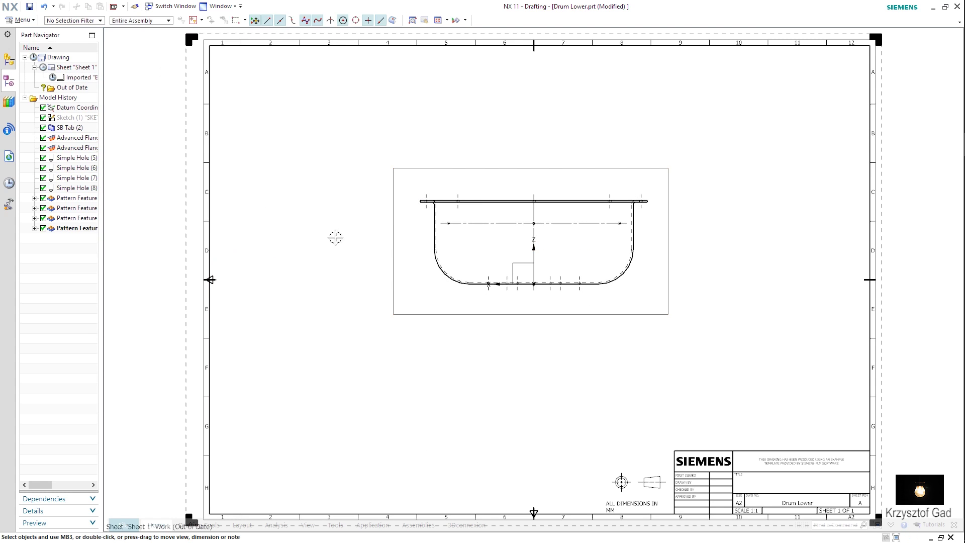
{"action": "left_click_drag", "start_coordinate": [416, 171], "coordinate": [242, 62]}
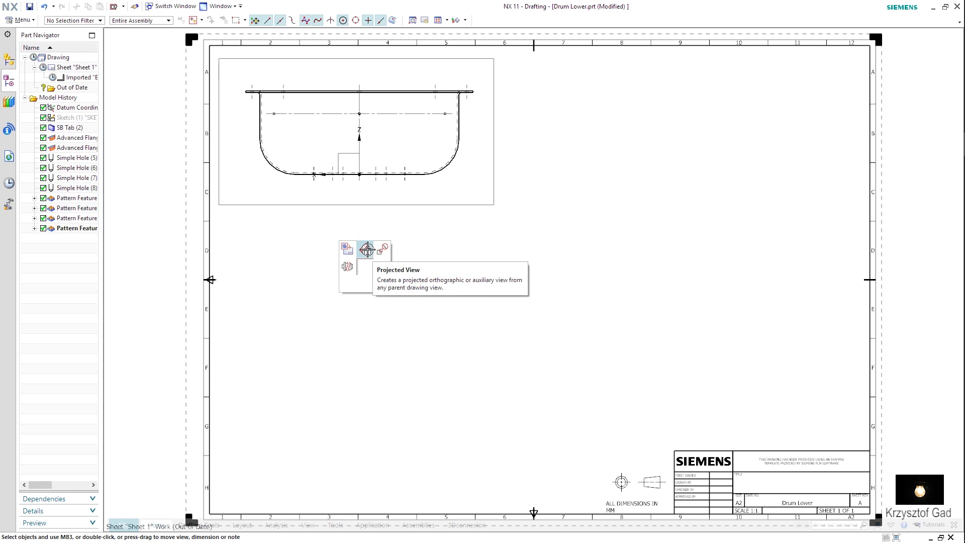
- Place a projected circular plan view of Drum Lower below the back view
{"action": "left_click", "coordinate": [371, 250]}
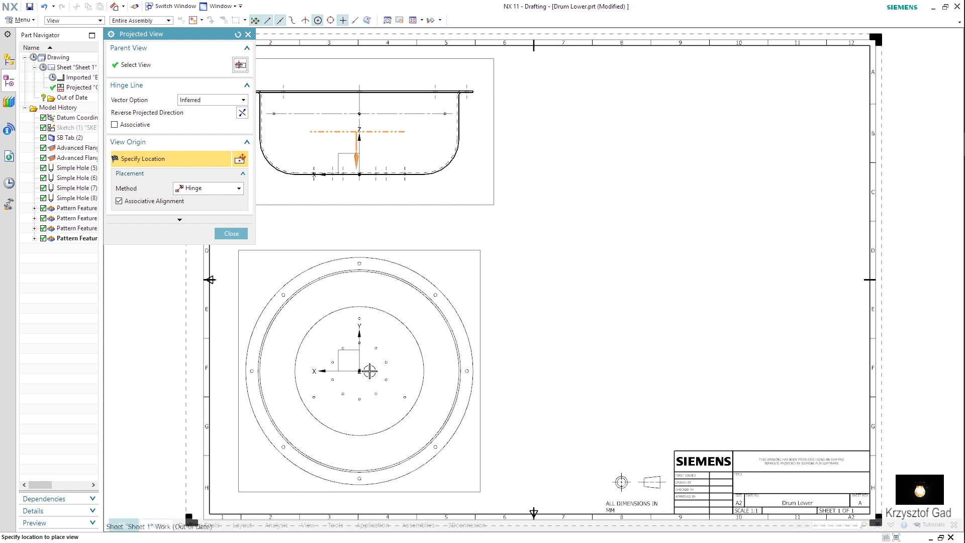
{"action": "left_click", "coordinate": [369, 370]}
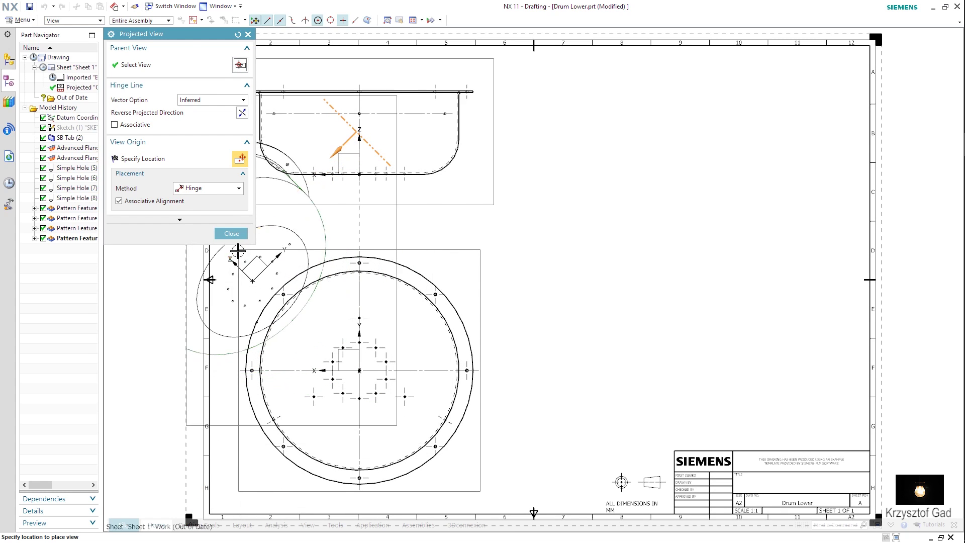
{"action": "left_click", "coordinate": [231, 234]}
- Start Rapid Dimension on the drum view using the Cylindrical method
{"action": "scroll", "coordinate": [231, 243], "scroll_direction": "up", "scroll_amount": 1}
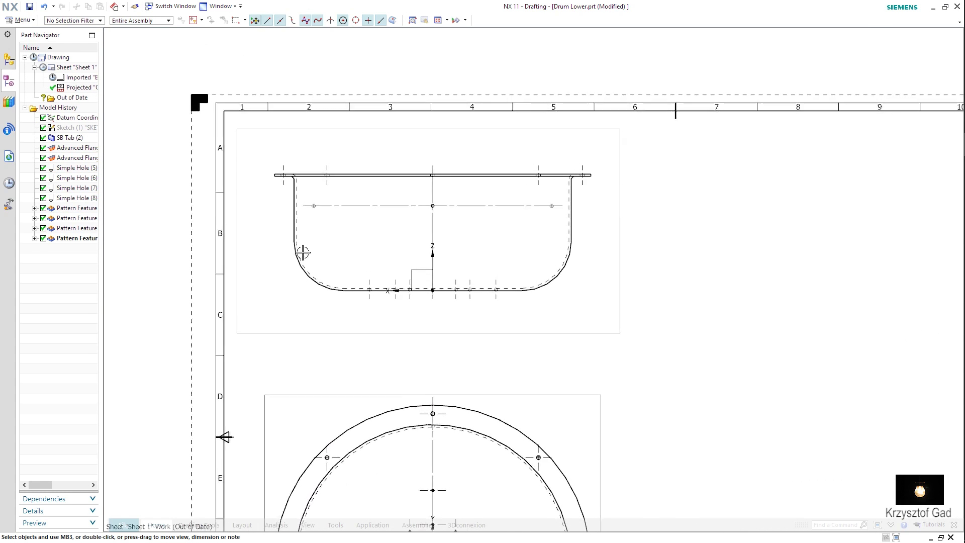
{"action": "scroll", "coordinate": [302, 250], "scroll_direction": "up", "scroll_amount": 2}
{"action": "scroll", "coordinate": [409, 250], "scroll_direction": "up", "scroll_amount": 1}
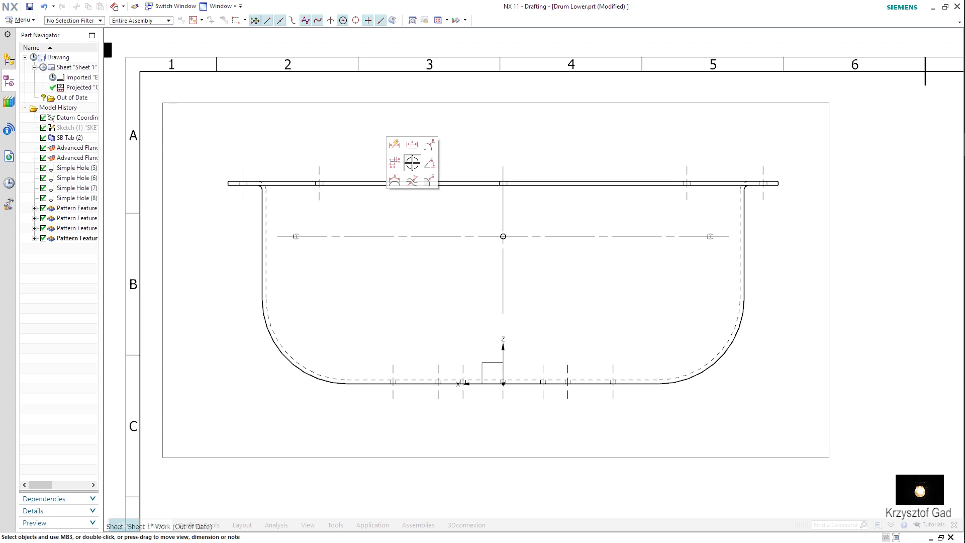
{"action": "left_click", "coordinate": [388, 141]}
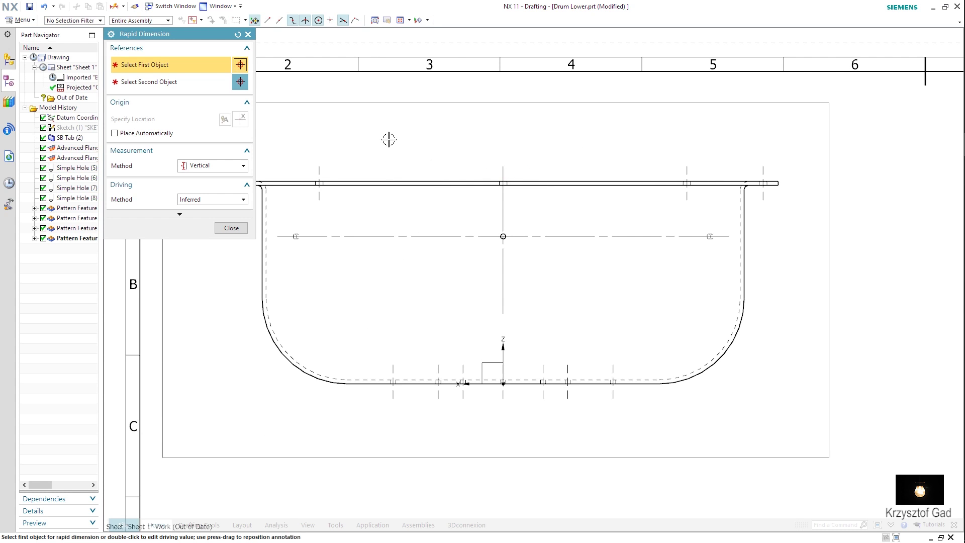
{"action": "left_click", "coordinate": [211, 166]}
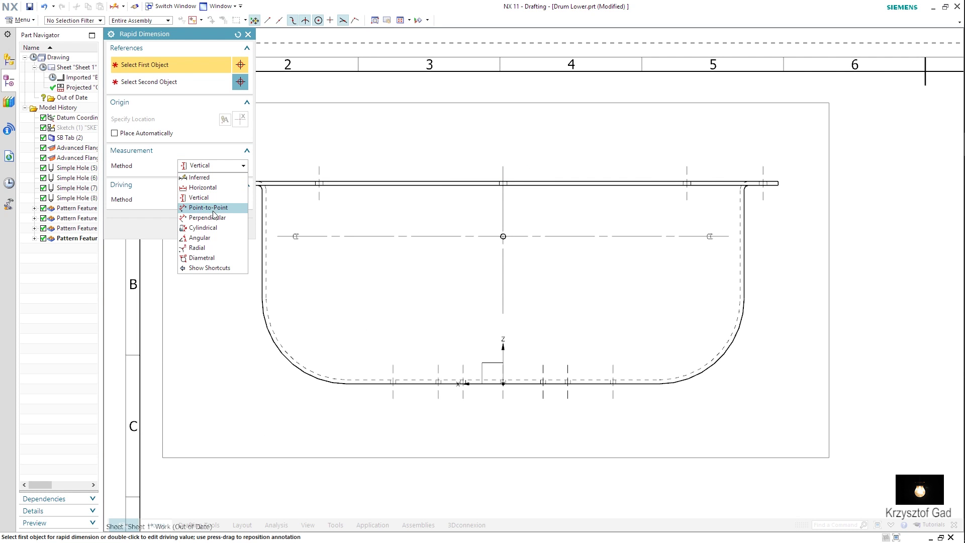
{"action": "left_click", "coordinate": [215, 228]}
{"action": "scroll", "coordinate": [288, 252], "scroll_direction": "up", "scroll_amount": 4}
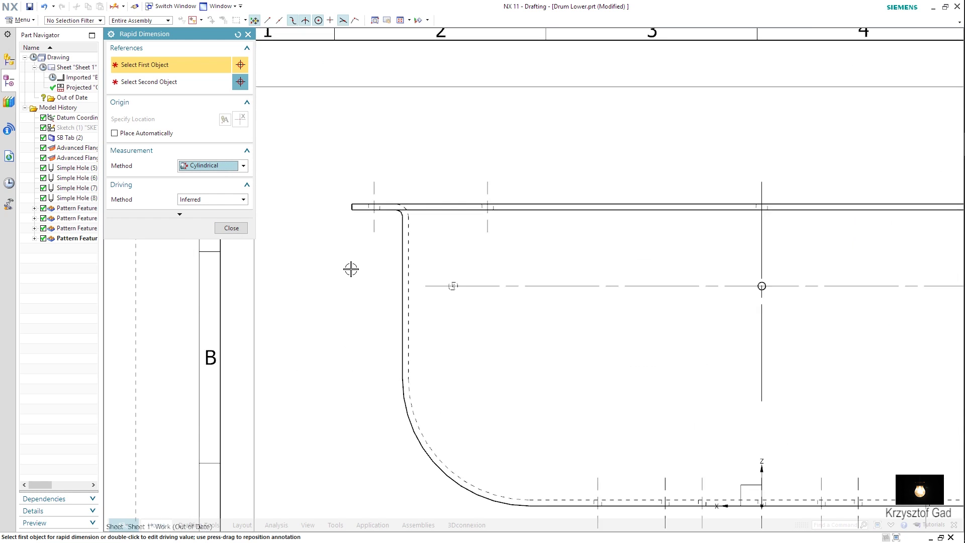
{"action": "scroll", "coordinate": [350, 270], "scroll_direction": "up", "scroll_amount": 3}
{"action": "scroll", "coordinate": [394, 272], "scroll_direction": "up", "scroll_amount": 1}
- Dimension the flange diameter as Ø970 above the drum
{"action": "left_click", "coordinate": [354, 294]}
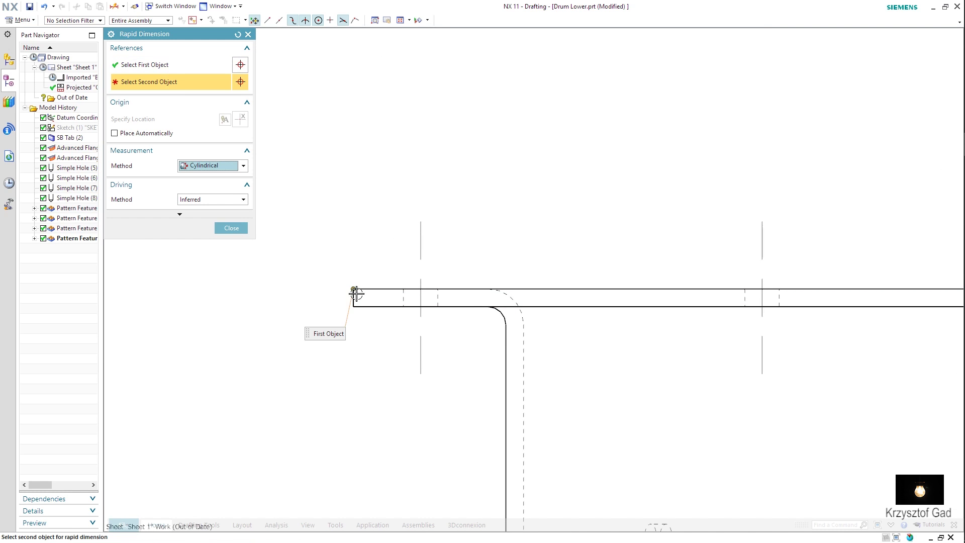
{"action": "scroll", "coordinate": [359, 295], "scroll_direction": "down", "scroll_amount": 5}
{"action": "scroll", "coordinate": [377, 300], "scroll_direction": "up", "scroll_amount": 2}
{"action": "scroll", "coordinate": [417, 297], "scroll_direction": "up", "scroll_amount": 2}
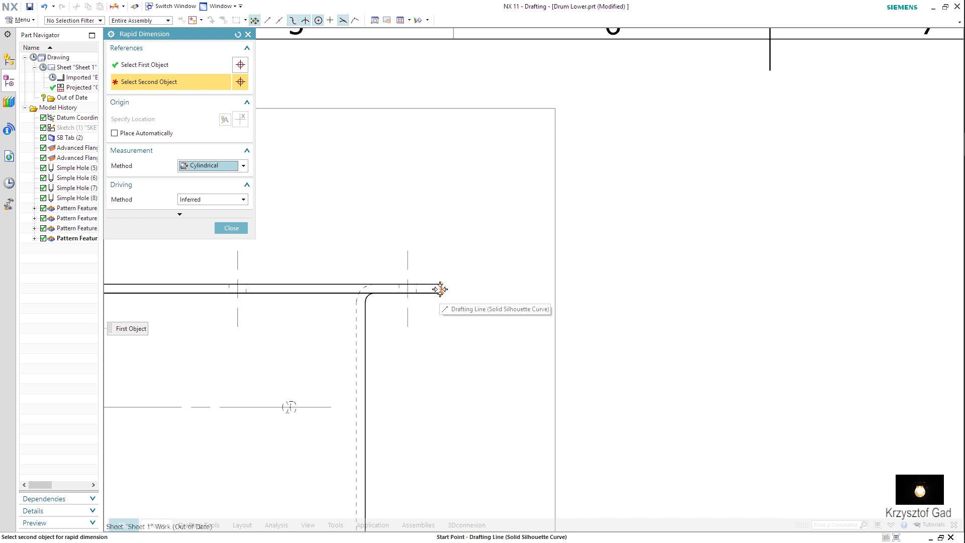
{"action": "left_click", "coordinate": [439, 291]}
{"action": "scroll", "coordinate": [457, 211], "scroll_direction": "down", "scroll_amount": 3}
{"action": "scroll", "coordinate": [478, 213], "scroll_direction": "down", "scroll_amount": 1}
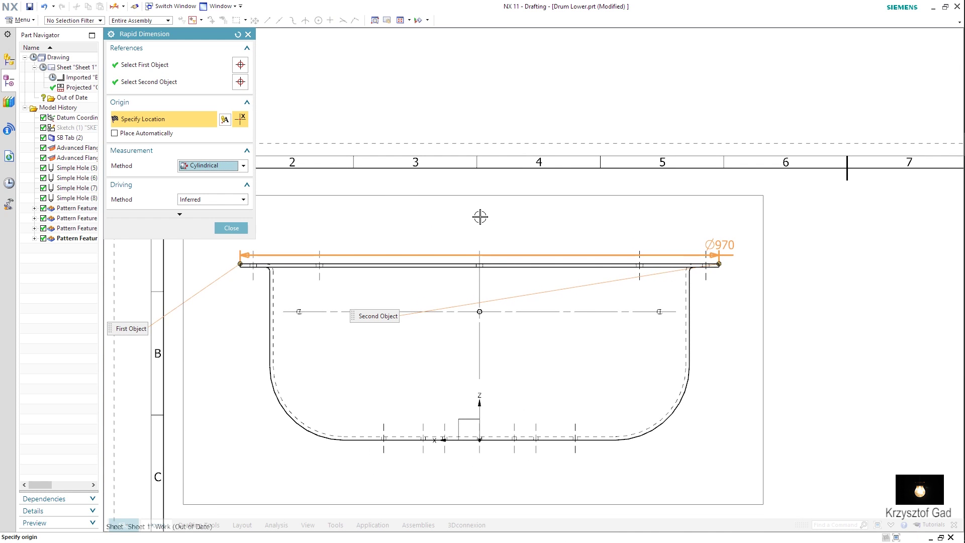
{"action": "left_click", "coordinate": [478, 209]}
- Add the Ø850 diameter dimension across the drum body's walls
{"action": "scroll", "coordinate": [384, 291], "scroll_direction": "down", "scroll_amount": 2}
{"action": "scroll", "coordinate": [287, 267], "scroll_direction": "up", "scroll_amount": 2}
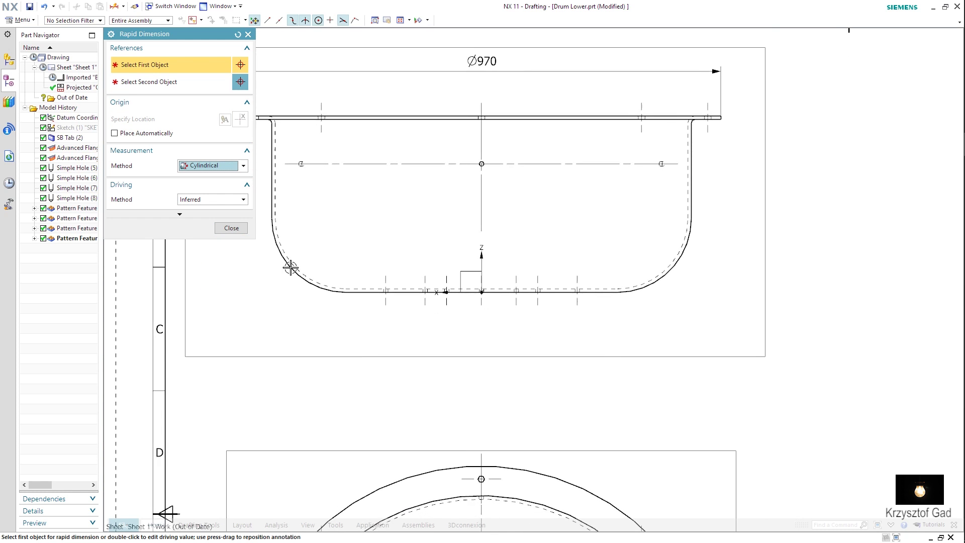
{"action": "left_click", "coordinate": [278, 207]}
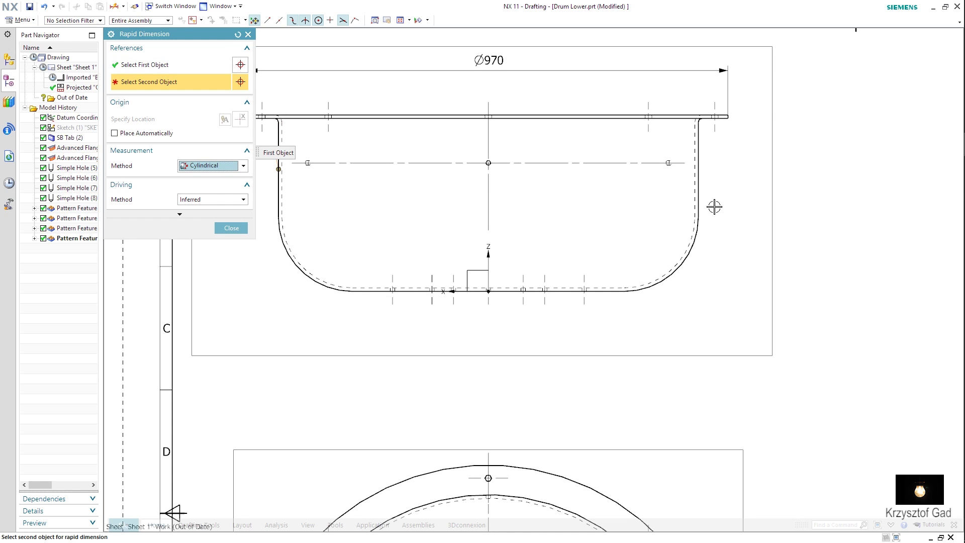
{"action": "left_click", "coordinate": [698, 201]}
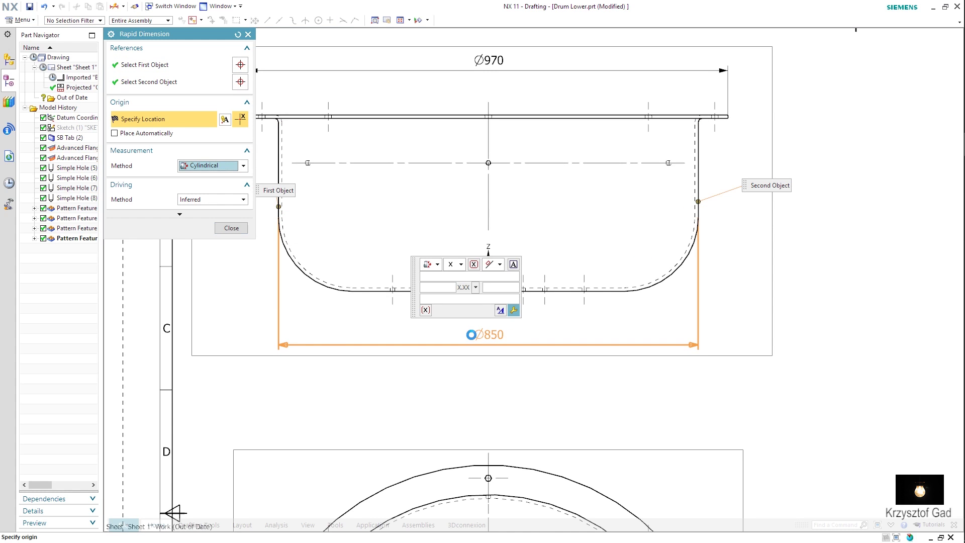
{"action": "left_click", "coordinate": [471, 335]}
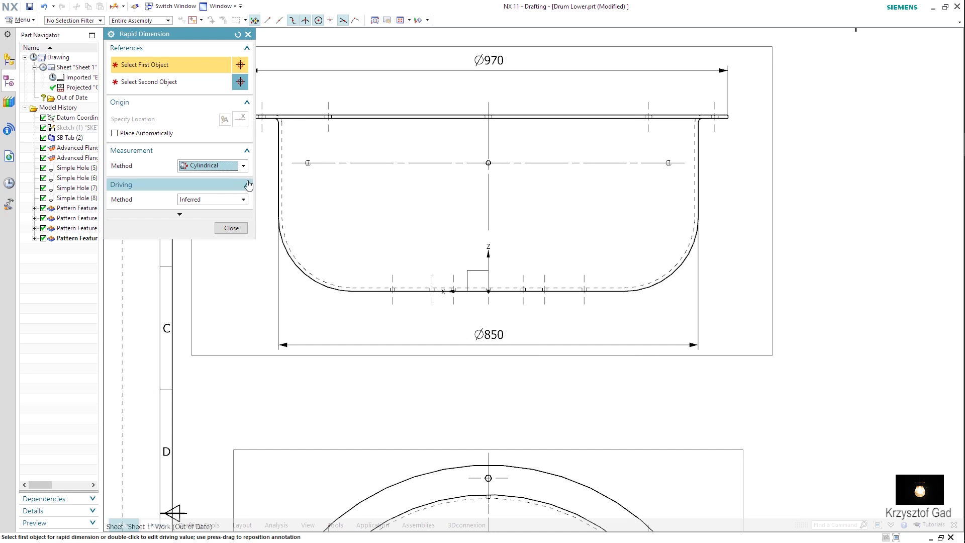
{"action": "left_click", "coordinate": [217, 168]}
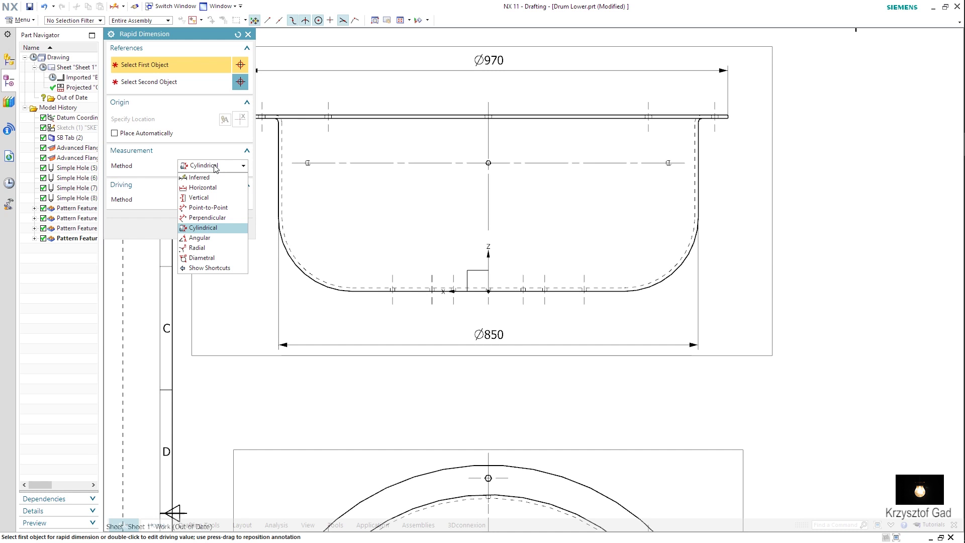
- Switch to Vertical method and dimension the flange thickness as 7
{"action": "left_click", "coordinate": [211, 199]}
{"action": "scroll", "coordinate": [357, 176], "scroll_direction": "down", "scroll_amount": 3}
{"action": "scroll", "coordinate": [472, 189], "scroll_direction": "down", "scroll_amount": 3}
{"action": "scroll", "coordinate": [460, 282], "scroll_direction": "down", "scroll_amount": 2}
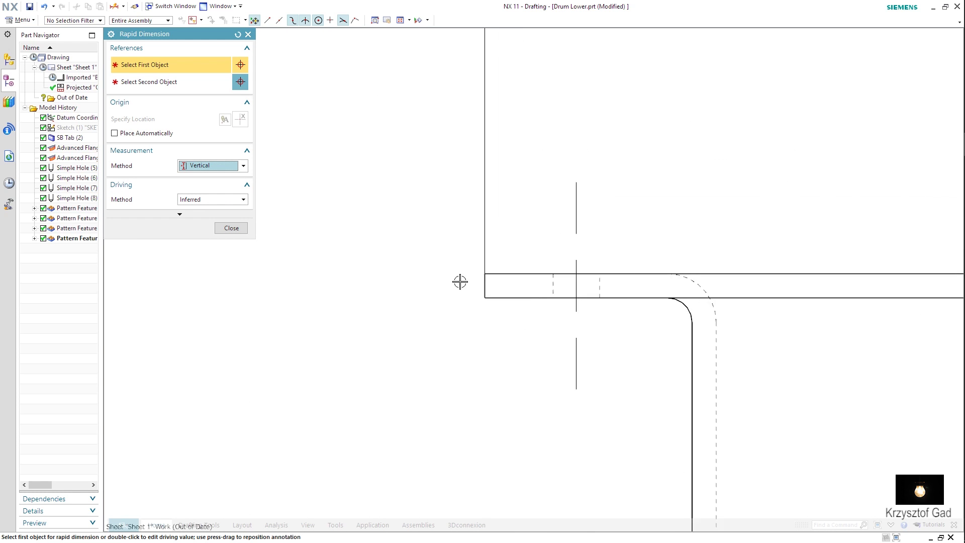
{"action": "scroll", "coordinate": [460, 281], "scroll_direction": "down", "scroll_amount": 2}
{"action": "left_click", "coordinate": [512, 312]}
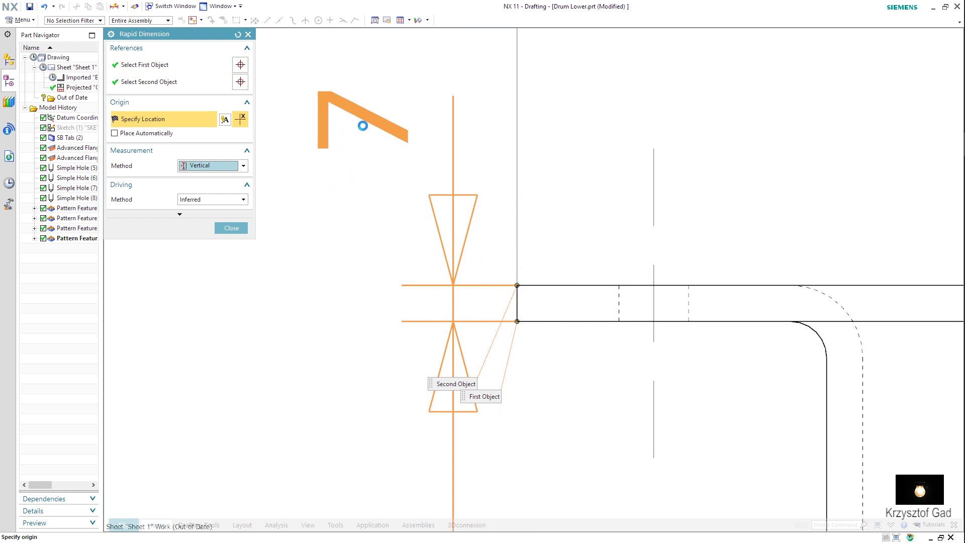
{"action": "scroll", "coordinate": [428, 147], "scroll_direction": "up", "scroll_amount": 5}
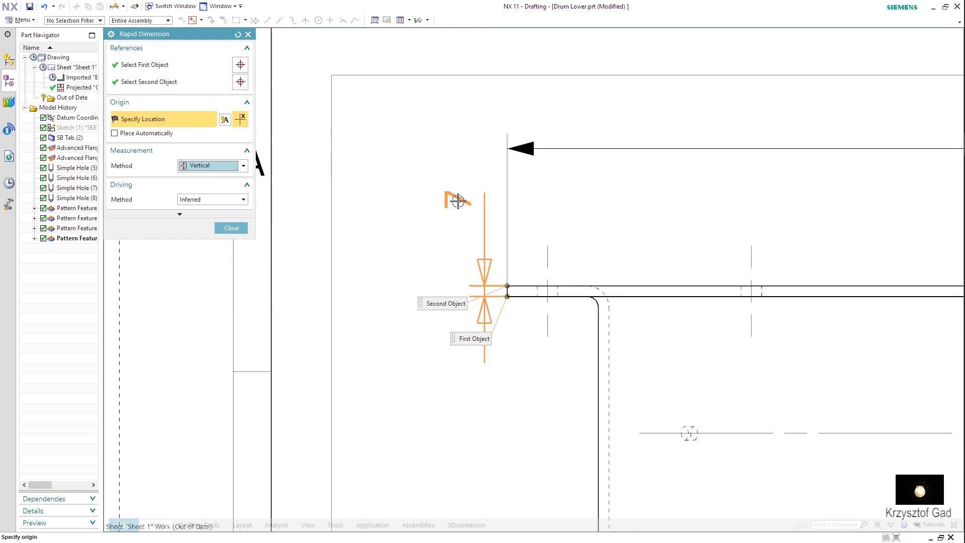
{"action": "left_click", "coordinate": [436, 219]}
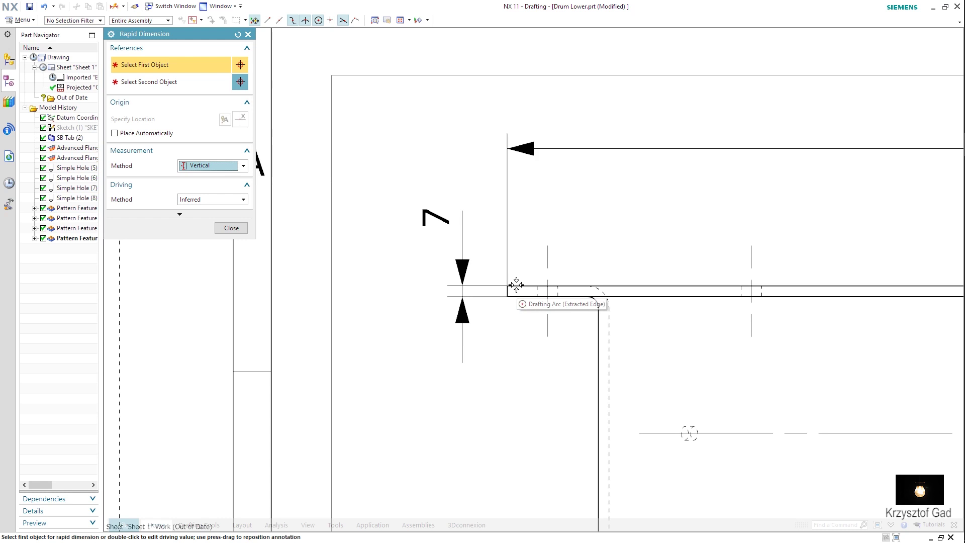
- Add the 357 overall height dimension from flange top to drum bottom
{"action": "left_click", "coordinate": [516, 285]}
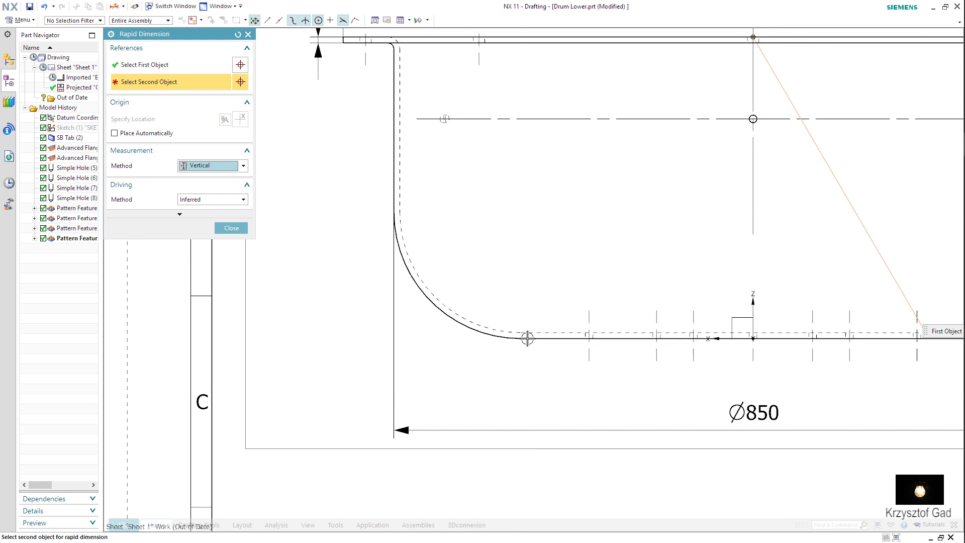
{"action": "left_click", "coordinate": [532, 338]}
{"action": "scroll", "coordinate": [495, 333], "scroll_direction": "down", "scroll_amount": 2}
{"action": "scroll", "coordinate": [471, 286], "scroll_direction": "down", "scroll_amount": 3}
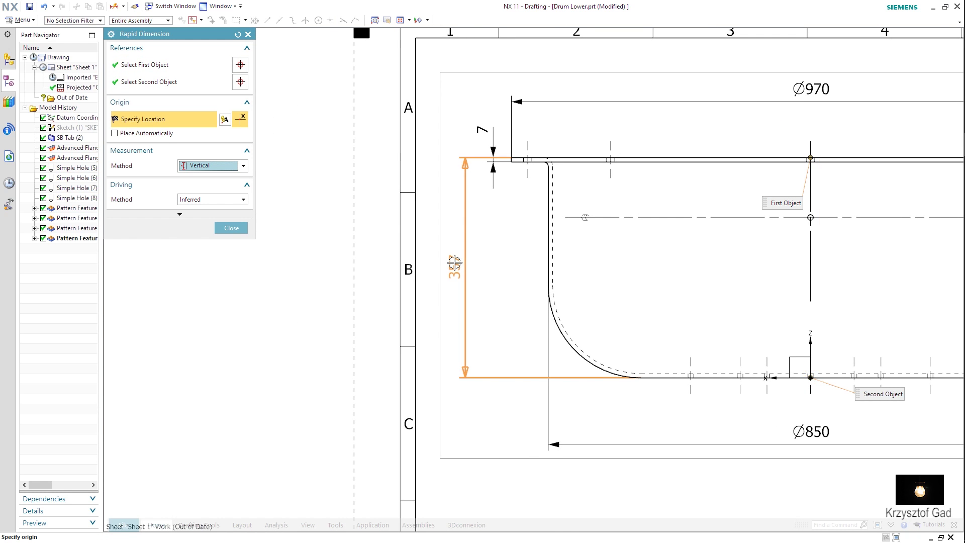
{"action": "left_click", "coordinate": [456, 258]}
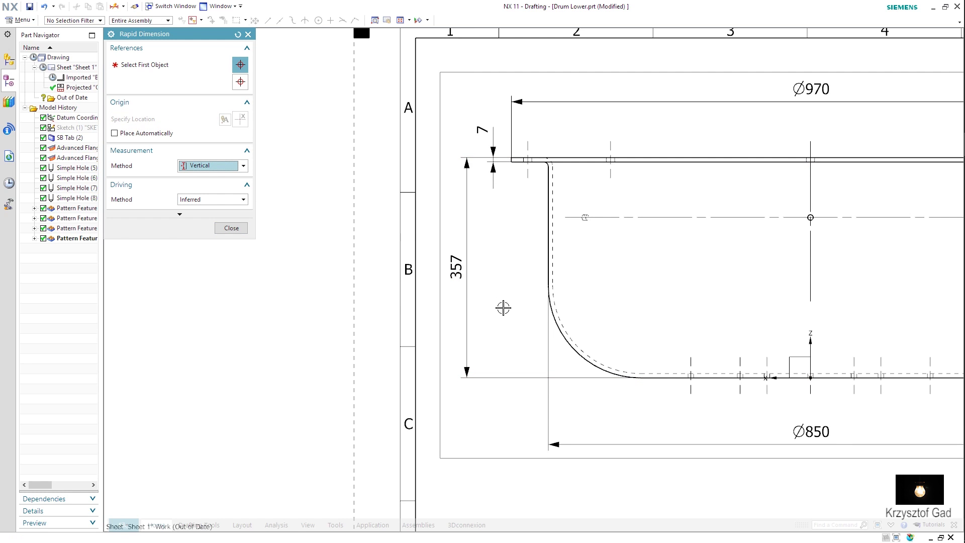
{"action": "scroll", "coordinate": [493, 309], "scroll_direction": "down", "scroll_amount": 1}
{"action": "scroll", "coordinate": [493, 310], "scroll_direction": "down", "scroll_amount": 2}
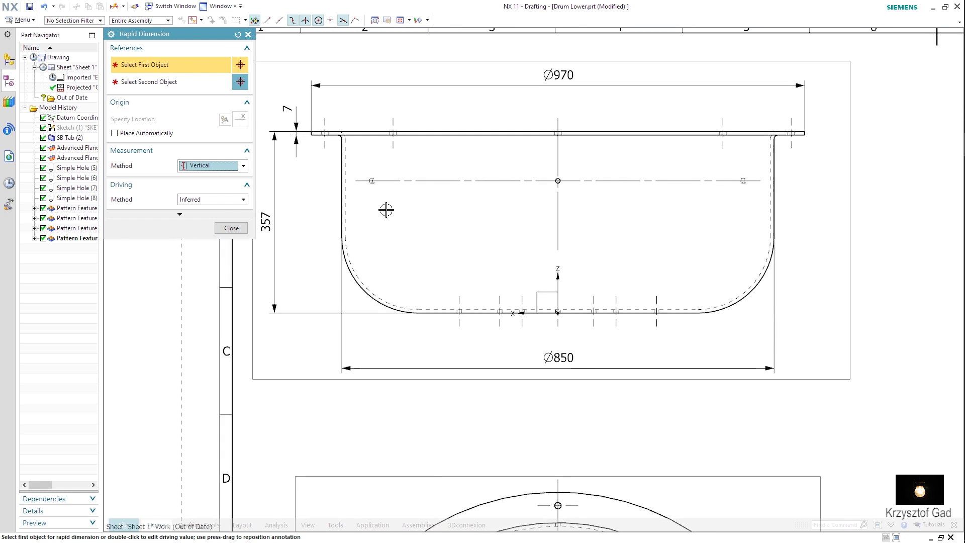
{"action": "scroll", "coordinate": [387, 210], "scroll_direction": "up", "scroll_amount": 1}
{"action": "left_click", "coordinate": [221, 166]}
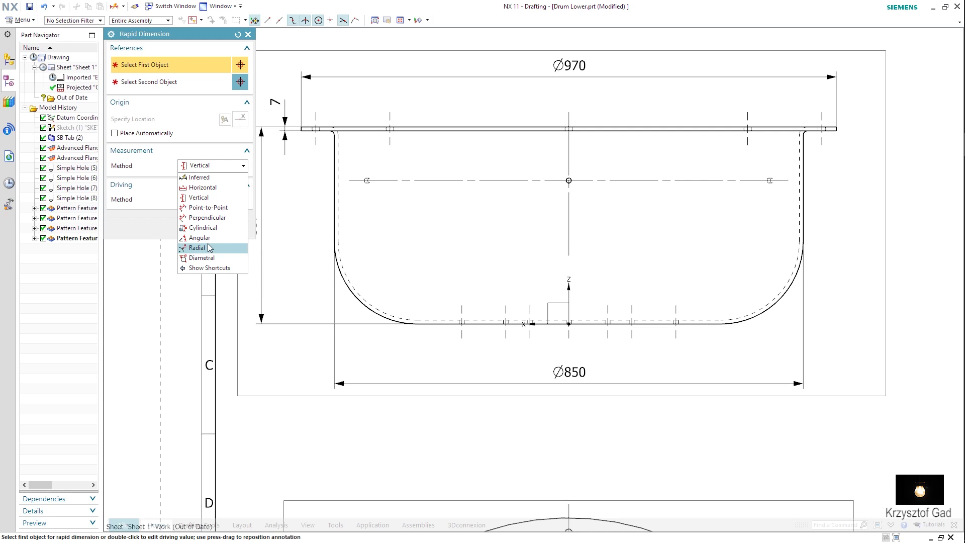
- Dimension the lower right corner arc as R150 using the Radial method
{"action": "left_click", "coordinate": [198, 247]}
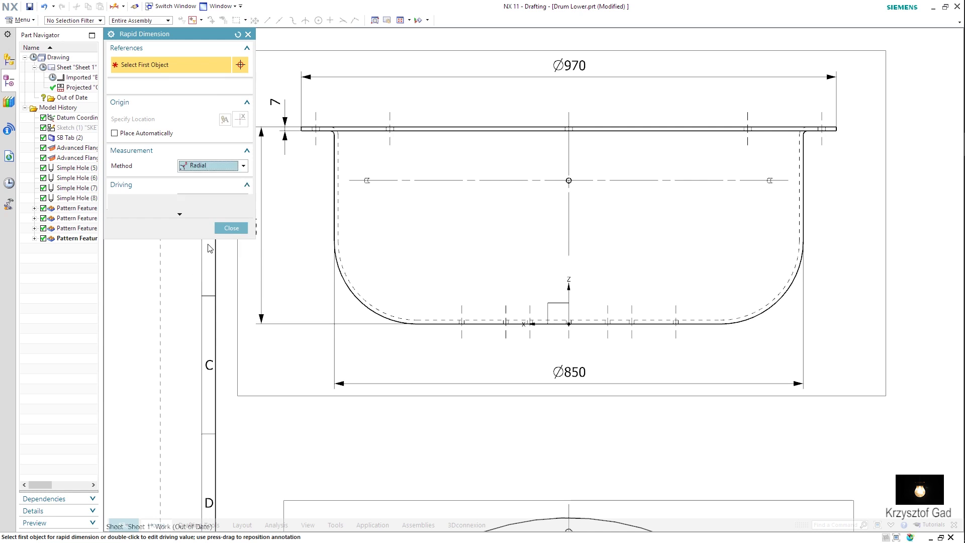
{"action": "left_click", "coordinate": [777, 302]}
{"action": "left_click", "coordinate": [754, 248]}
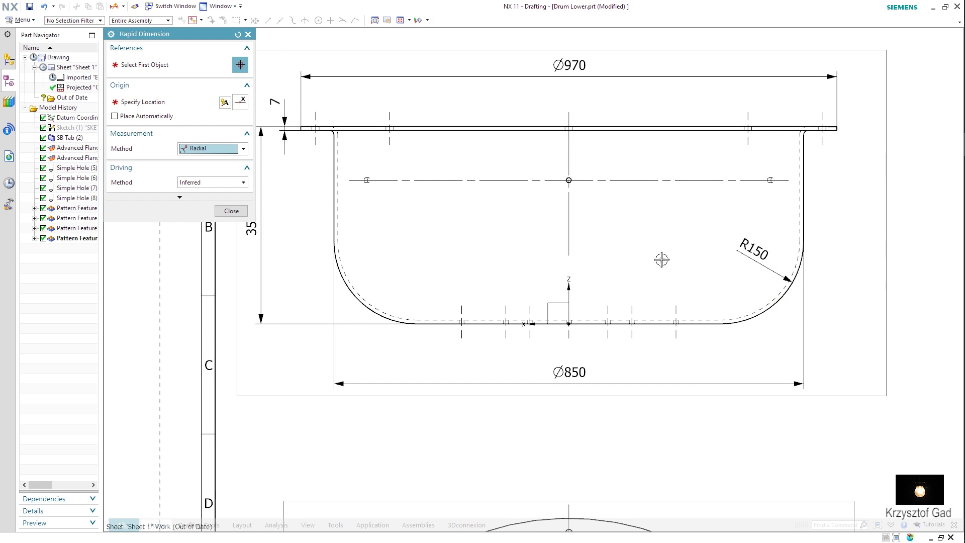
{"action": "scroll", "coordinate": [249, 211], "scroll_direction": "down", "scroll_amount": 3}
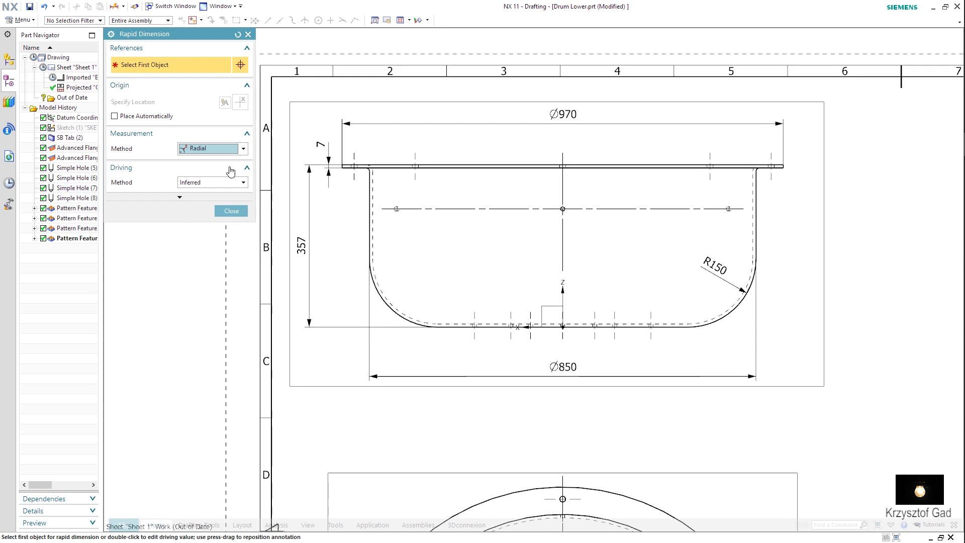
- Label the centre hole with a diametral '3 x Ø9' callout on a stub leader
{"action": "left_click", "coordinate": [208, 150]}
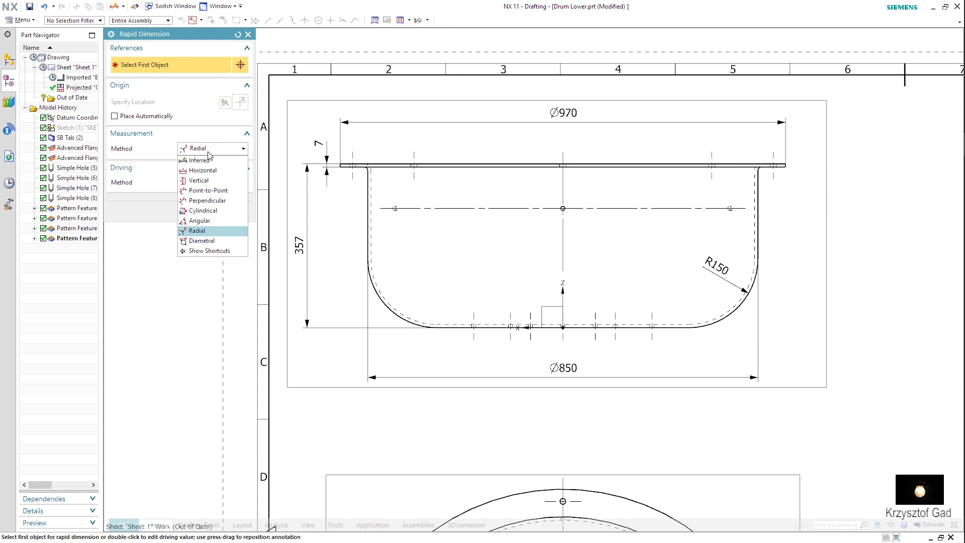
{"action": "left_click", "coordinate": [213, 241]}
{"action": "scroll", "coordinate": [578, 241], "scroll_direction": "up", "scroll_amount": 3}
{"action": "scroll", "coordinate": [578, 249], "scroll_direction": "up", "scroll_amount": 3}
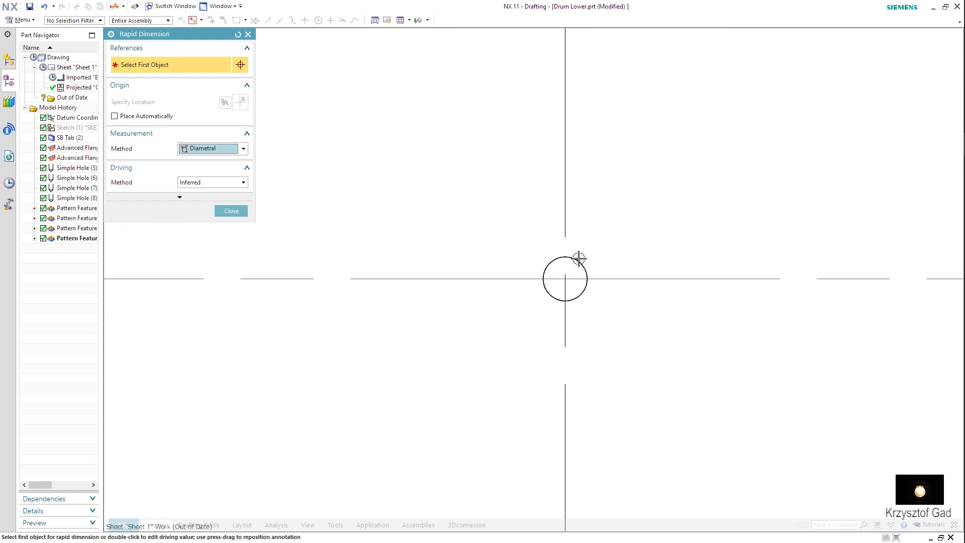
{"action": "left_click", "coordinate": [576, 259]}
{"action": "scroll", "coordinate": [683, 161], "scroll_direction": "down", "scroll_amount": 2}
{"action": "scroll", "coordinate": [633, 191], "scroll_direction": "down", "scroll_amount": 3}
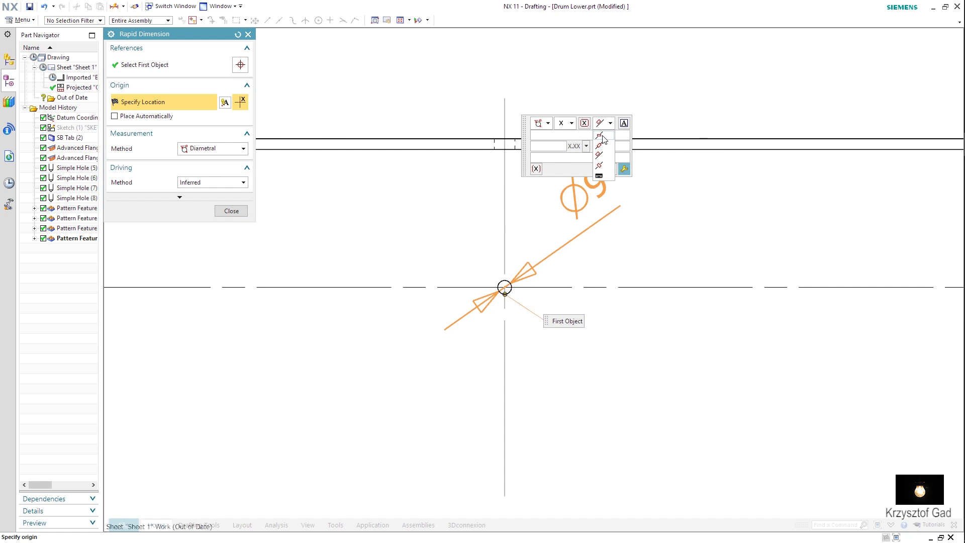
{"action": "left_click", "coordinate": [603, 139]}
{"action": "type", "text": "3"}
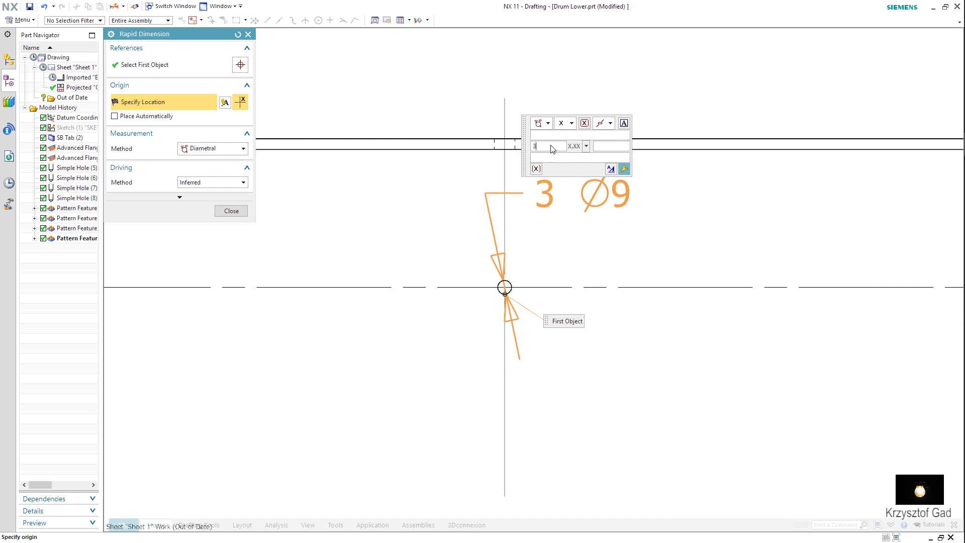
{"action": "type", "text": " x"}
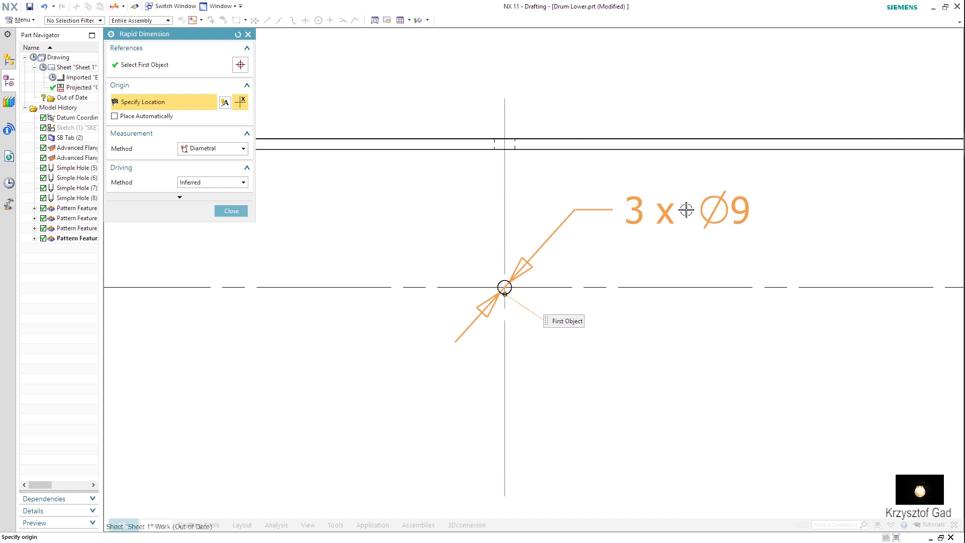
{"action": "left_click", "coordinate": [666, 208]}
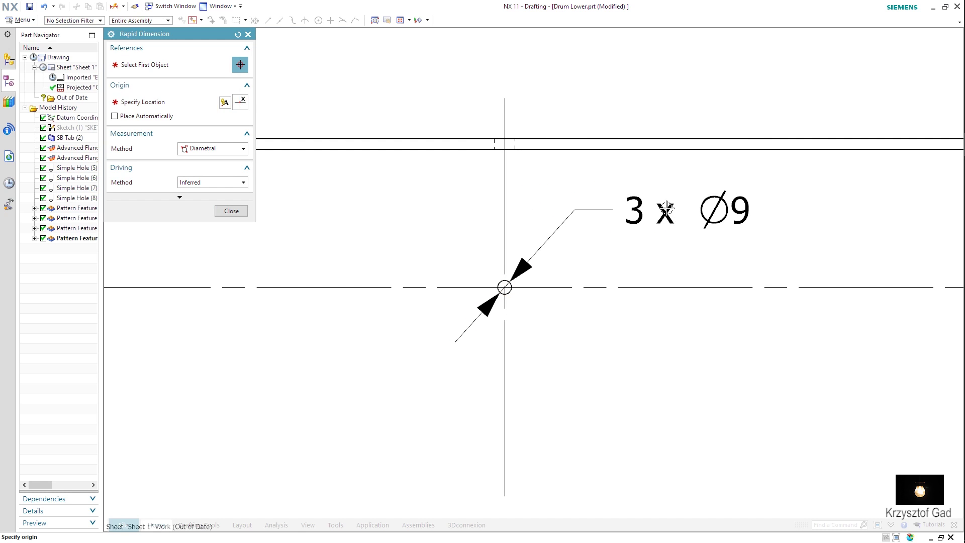
- Start a vertical hole-to-bottom dimension, then cancel it with Escape
{"action": "left_click", "coordinate": [194, 149]}
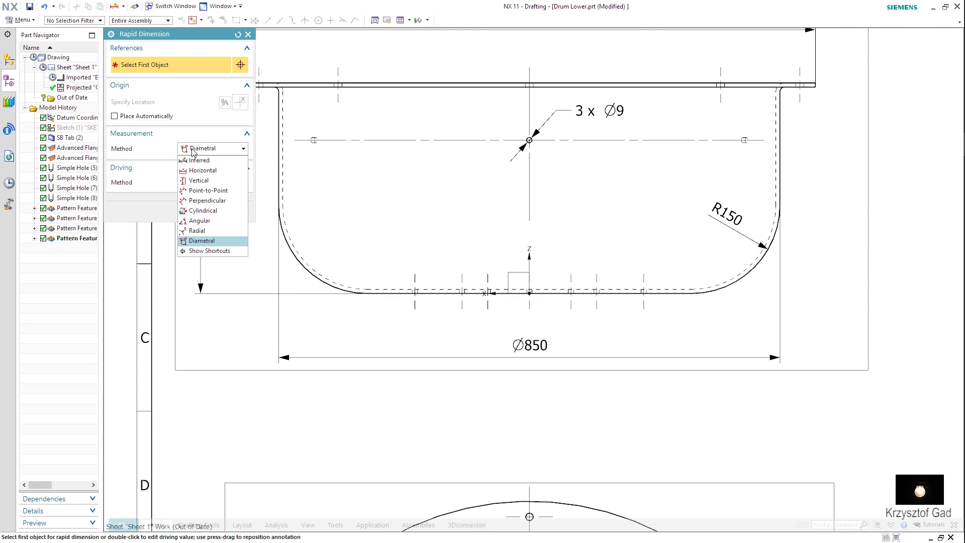
{"action": "left_click", "coordinate": [195, 182]}
{"action": "scroll", "coordinate": [523, 196], "scroll_direction": "up", "scroll_amount": 5}
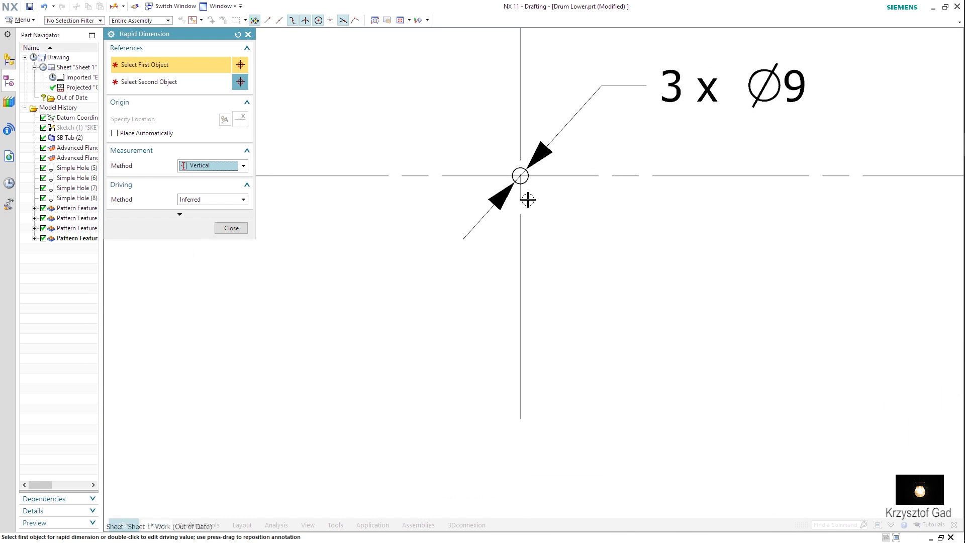
{"action": "left_click", "coordinate": [526, 199]}
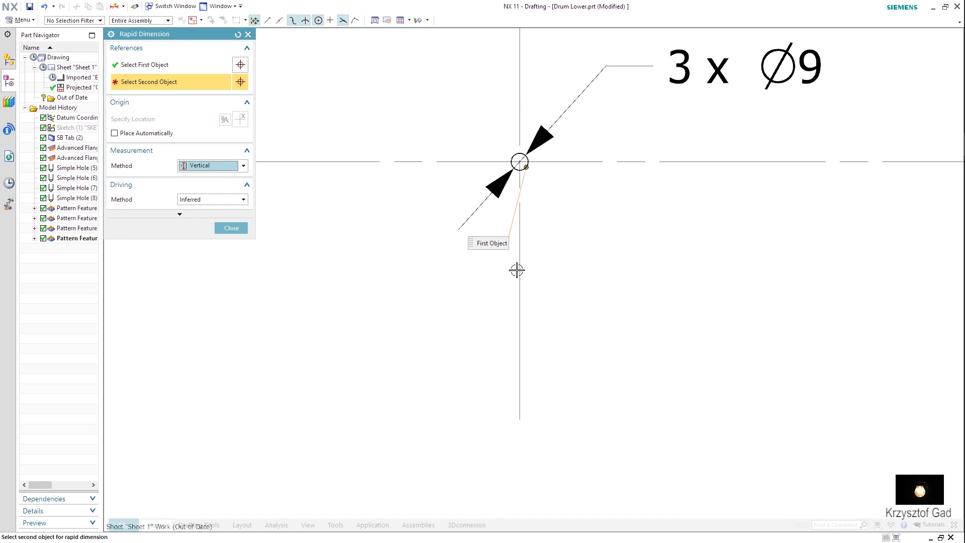
{"action": "scroll", "coordinate": [522, 282], "scroll_direction": "down", "scroll_amount": 3}
{"action": "left_click", "coordinate": [482, 324]}
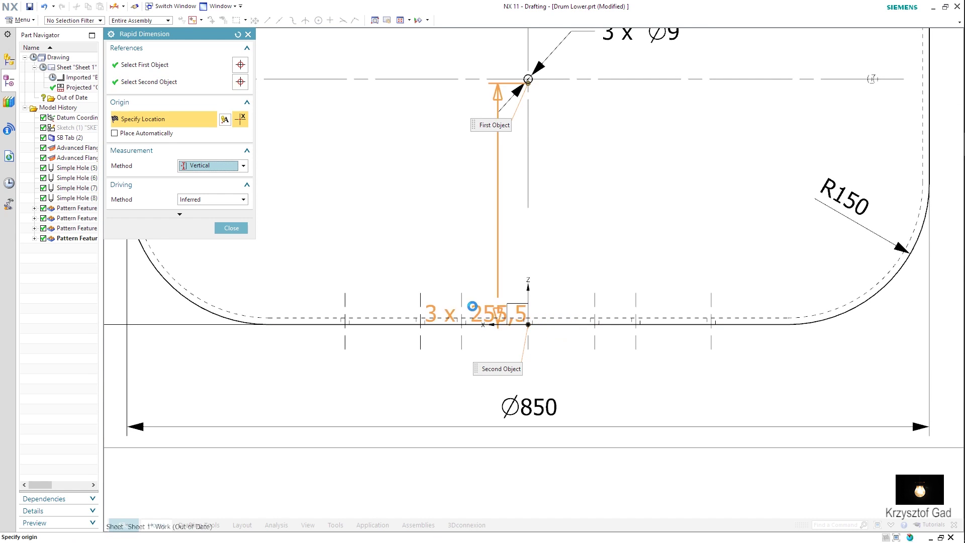
{"action": "left_click", "coordinate": [456, 236]}
{"action": "key", "text": "Escape"}
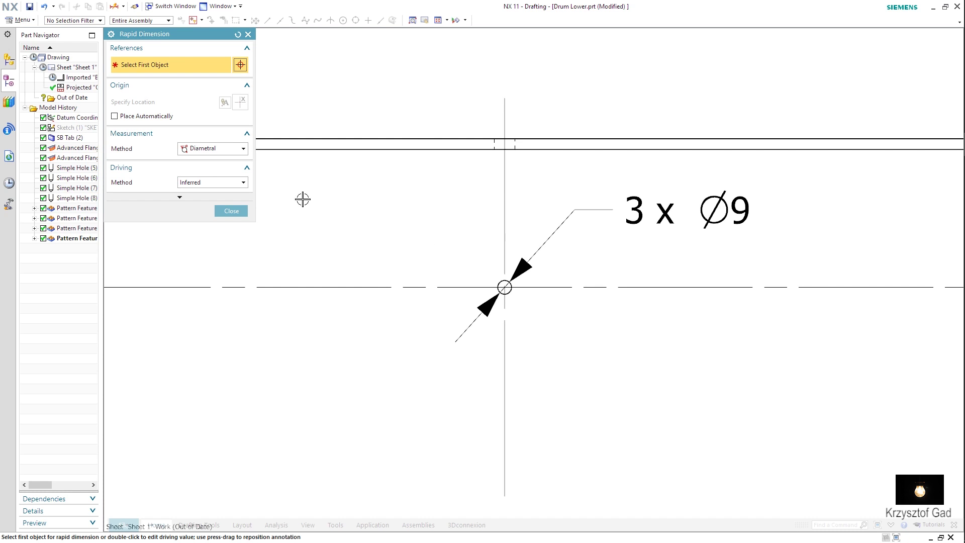
- Add a vertical 260 dimension from the hole centre to the drum's bottom edge, then close Rapid Dimension
{"action": "left_click", "coordinate": [198, 149]}
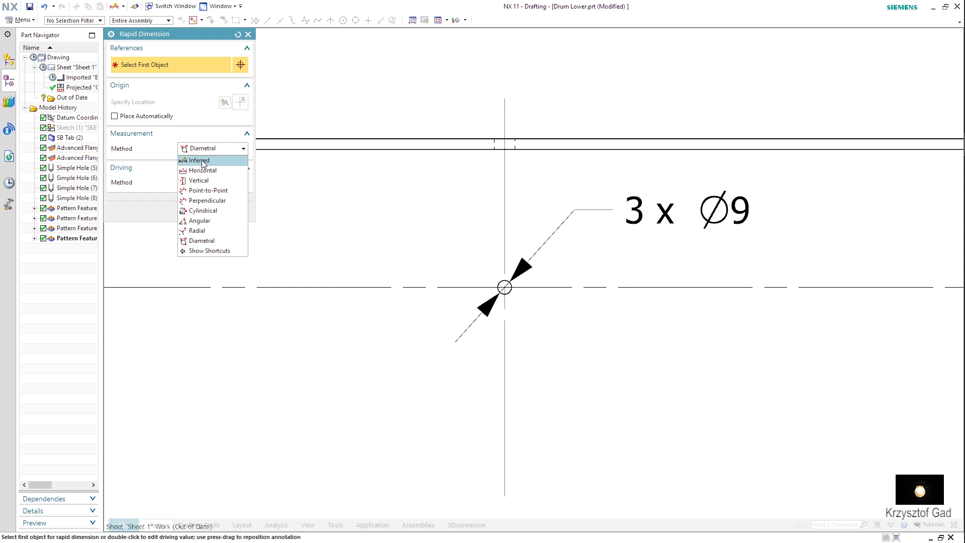
{"action": "left_click", "coordinate": [200, 181]}
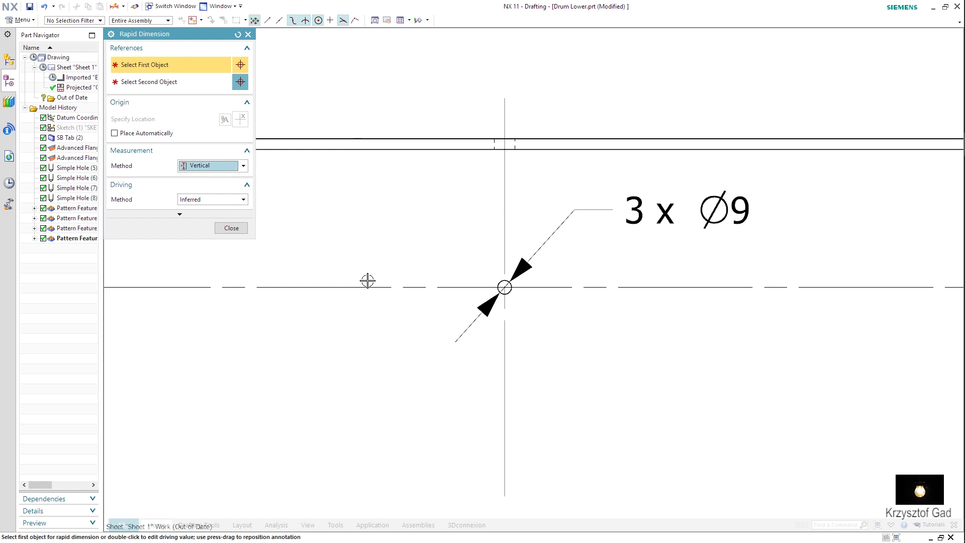
{"action": "scroll", "coordinate": [500, 327], "scroll_direction": "up", "scroll_amount": 3}
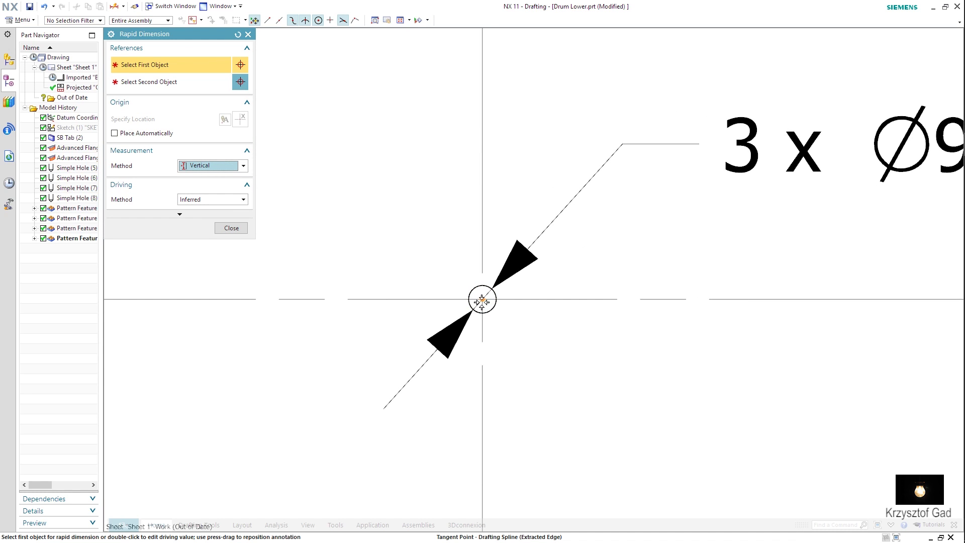
{"action": "left_click", "coordinate": [481, 301]}
{"action": "scroll", "coordinate": [481, 316], "scroll_direction": "down", "scroll_amount": 2}
{"action": "scroll", "coordinate": [483, 326], "scroll_direction": "down", "scroll_amount": 2}
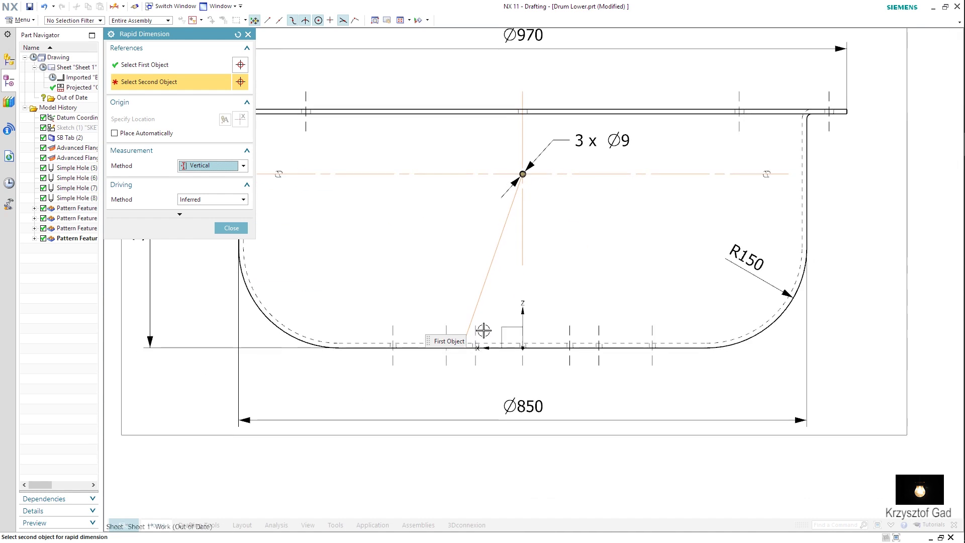
{"action": "left_click", "coordinate": [417, 346]}
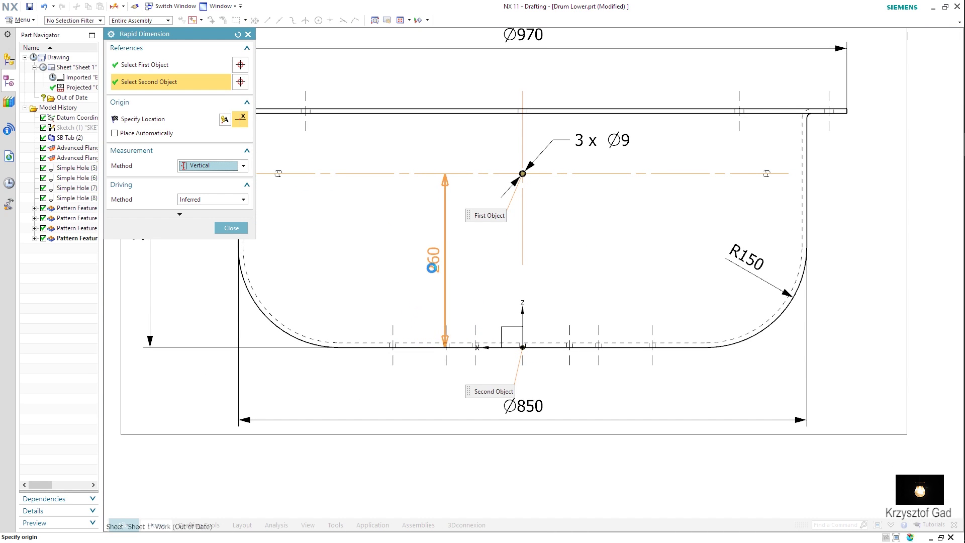
{"action": "left_click", "coordinate": [463, 255]}
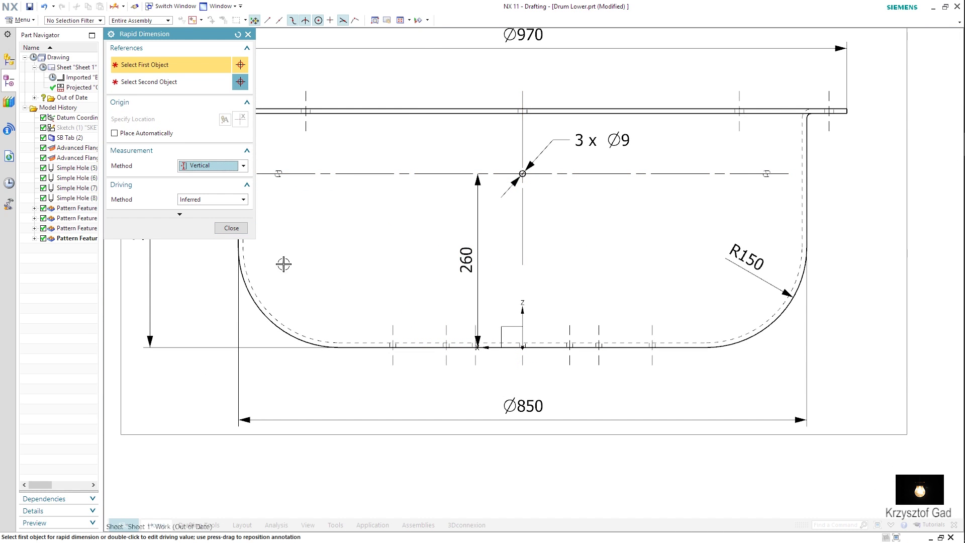
{"action": "left_click", "coordinate": [229, 227]}
{"action": "scroll", "coordinate": [235, 222], "scroll_direction": "down", "scroll_amount": 1}
{"action": "scroll", "coordinate": [281, 326], "scroll_direction": "down", "scroll_amount": 2}
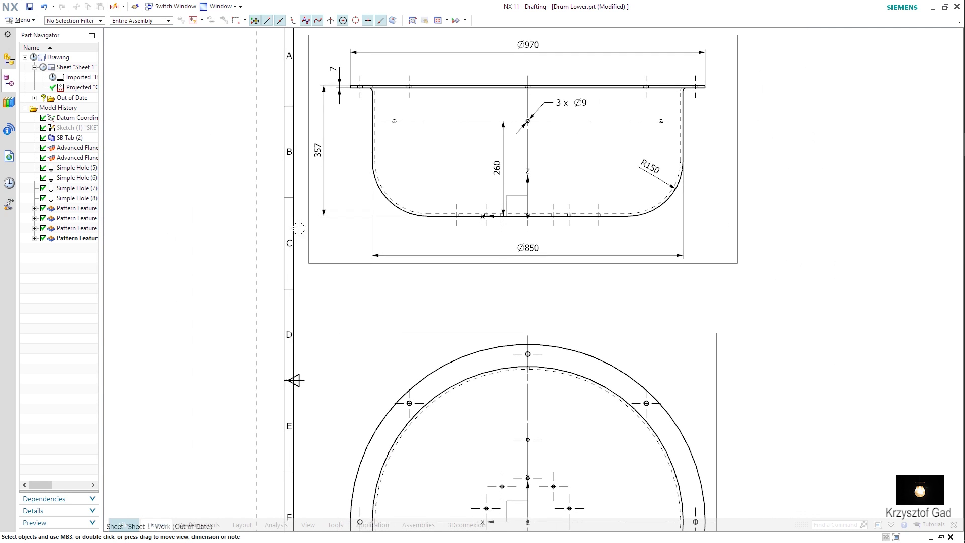
- Make the side view the active sketch view and draw a circle around the upper-right flange corner
{"action": "right_click", "coordinate": [711, 263]}
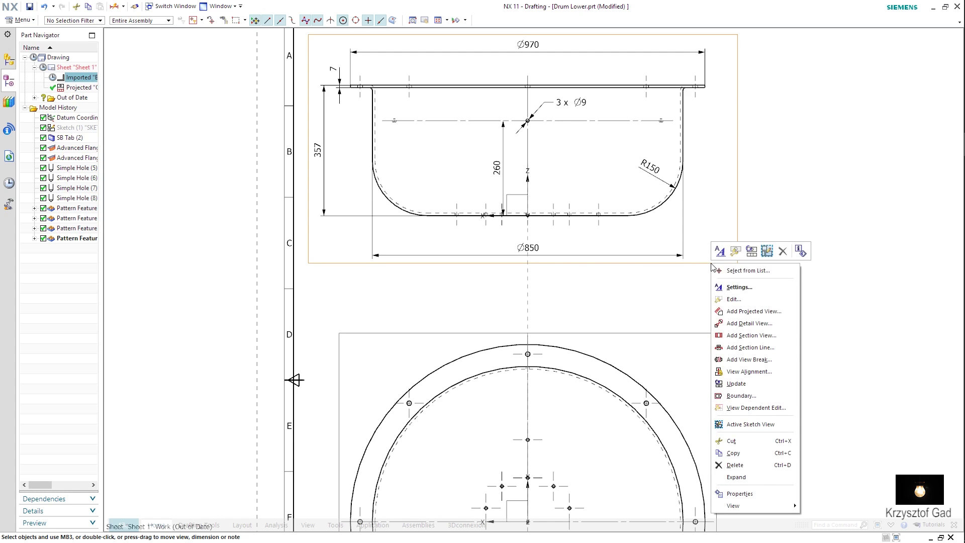
{"action": "left_click", "coordinate": [738, 425]}
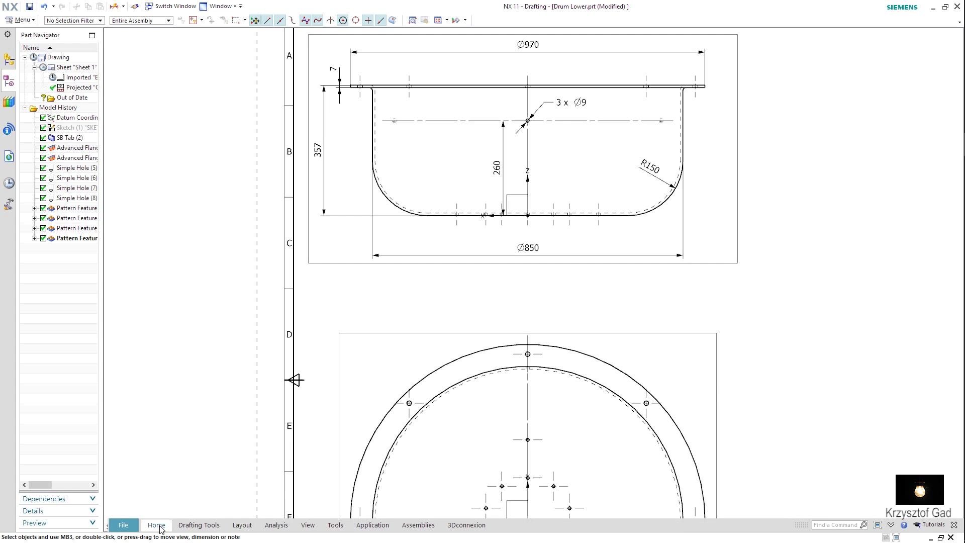
{"action": "left_click", "coordinate": [161, 525]}
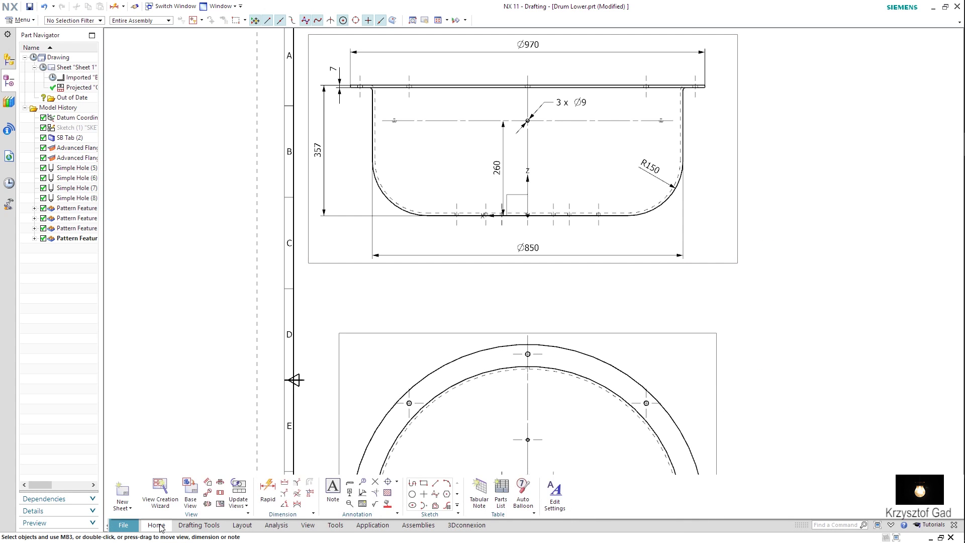
{"action": "left_click", "coordinate": [413, 497]}
{"action": "scroll", "coordinate": [642, 297], "scroll_direction": "down", "scroll_amount": 2}
{"action": "scroll", "coordinate": [647, 291], "scroll_direction": "down", "scroll_amount": 4}
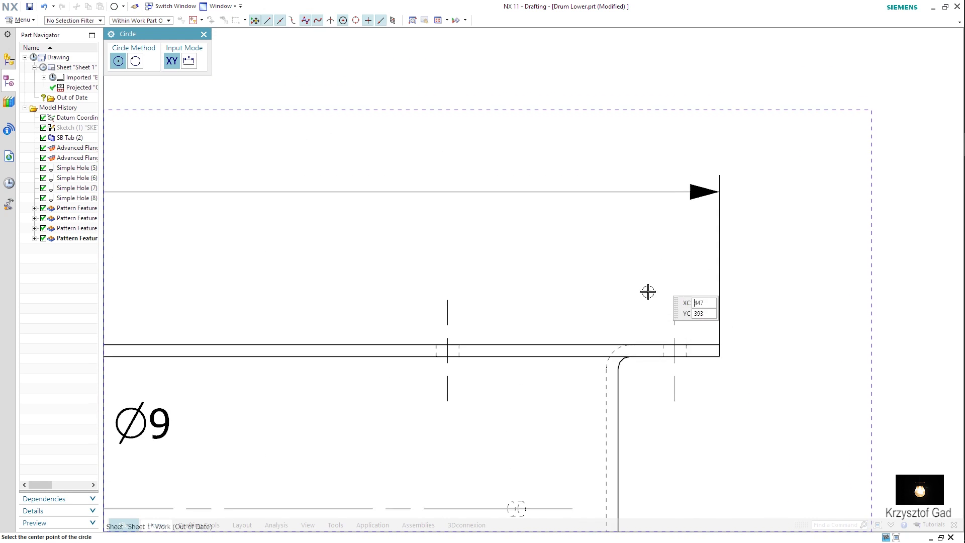
{"action": "scroll", "coordinate": [591, 399], "scroll_direction": "down", "scroll_amount": 2}
{"action": "left_click", "coordinate": [592, 398]}
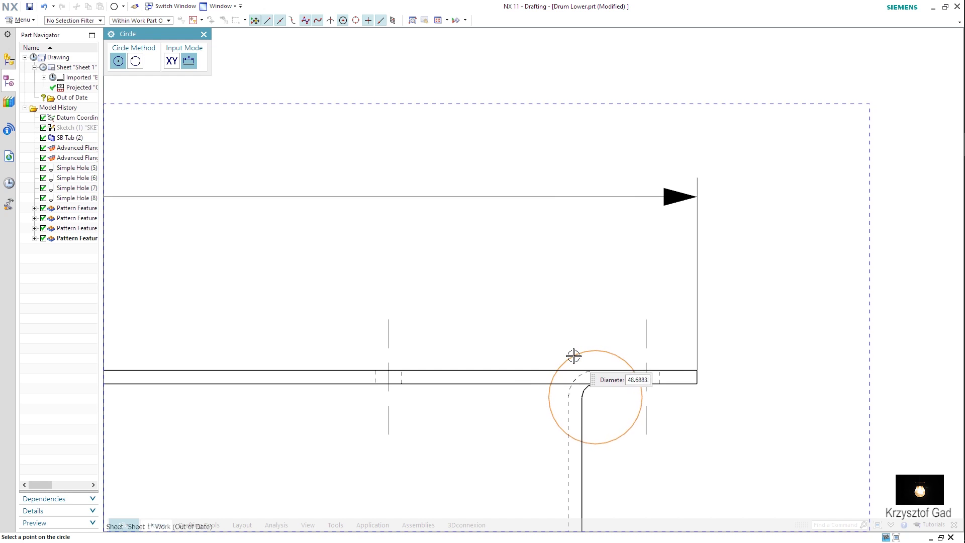
{"action": "left_click", "coordinate": [562, 333]}
{"action": "scroll", "coordinate": [561, 333], "scroll_direction": "up", "scroll_amount": 2}
{"action": "scroll", "coordinate": [561, 333], "scroll_direction": "up", "scroll_amount": 3}
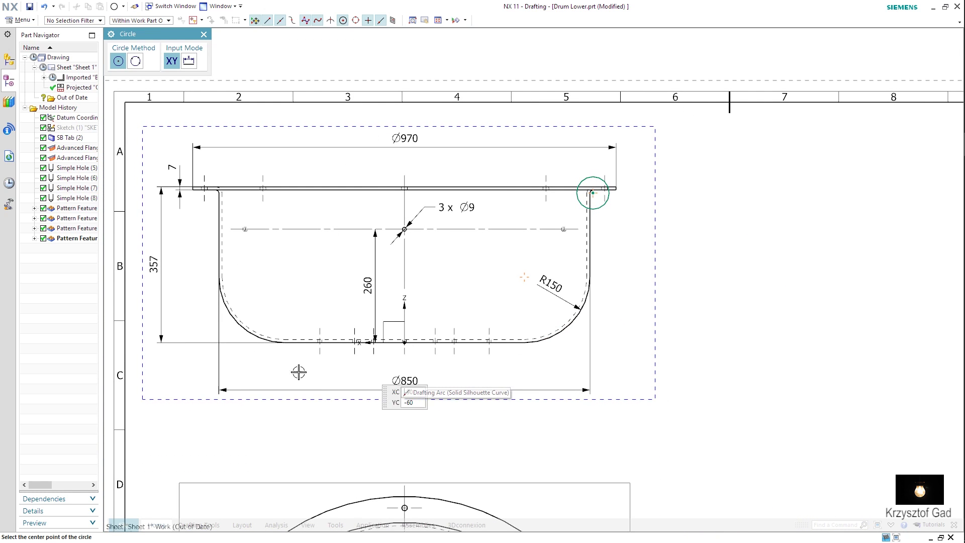
{"action": "left_click", "coordinate": [161, 529]}
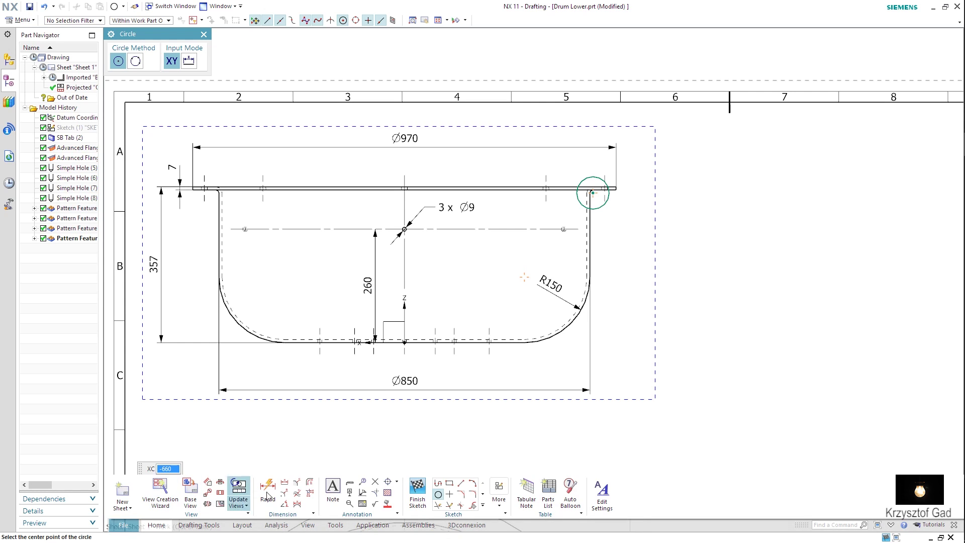
{"action": "left_click", "coordinate": [421, 483]}
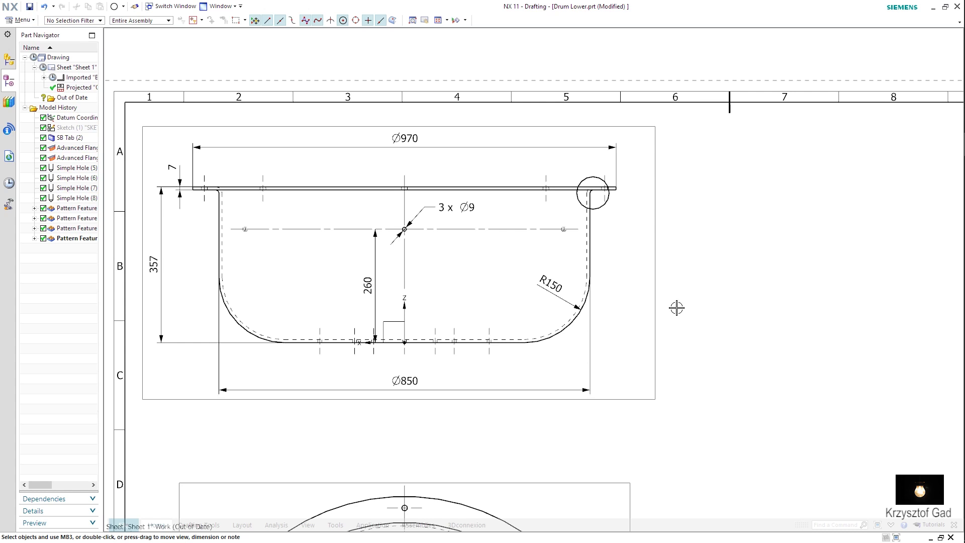
- Cut a break-out section in the side view at the datum origin, bounded by the corner circle
{"action": "left_click", "coordinate": [692, 323]}
{"action": "left_click", "coordinate": [654, 315]}
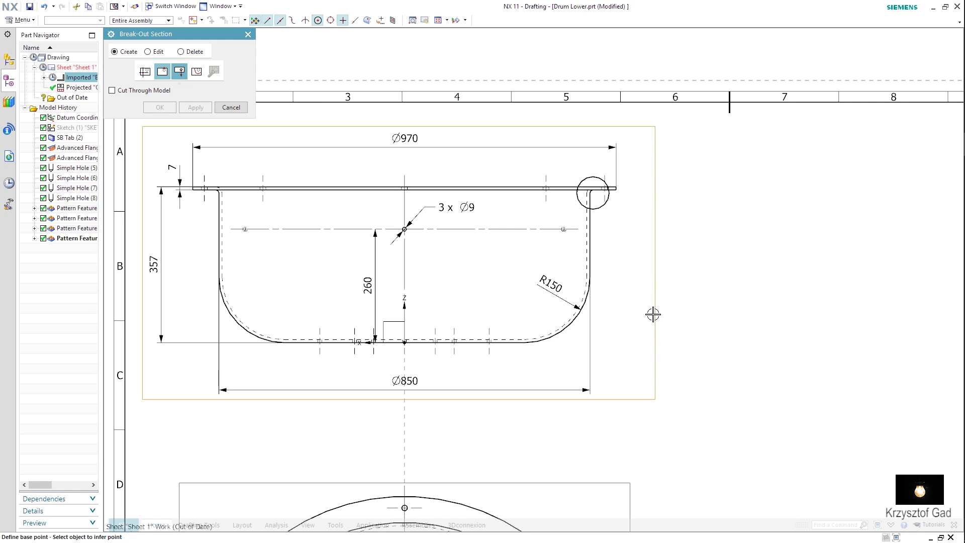
{"action": "scroll", "coordinate": [653, 315], "scroll_direction": "up", "scroll_amount": 2}
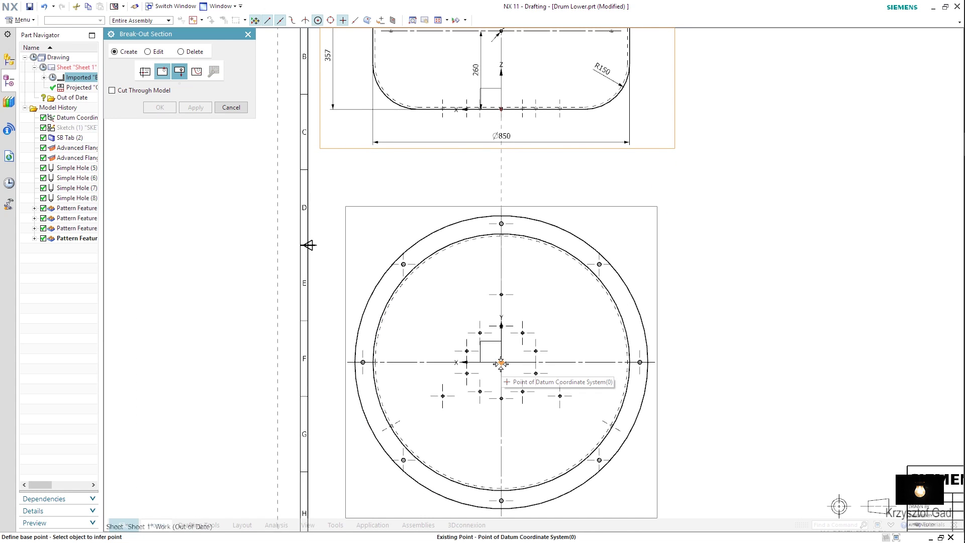
{"action": "left_click", "coordinate": [501, 362]}
{"action": "scroll", "coordinate": [502, 151], "scroll_direction": "down", "scroll_amount": 3}
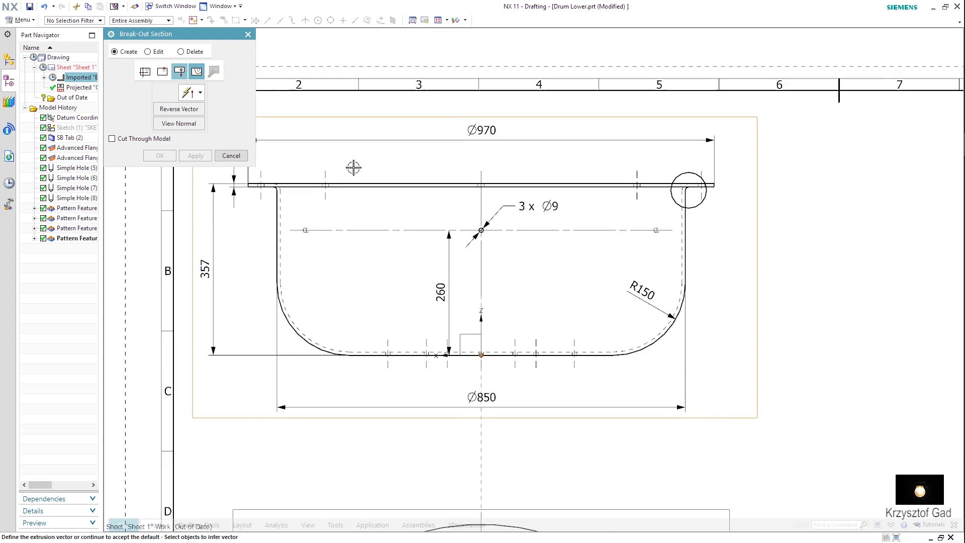
{"action": "left_click", "coordinate": [196, 72]}
{"action": "scroll", "coordinate": [603, 302], "scroll_direction": "down", "scroll_amount": 3}
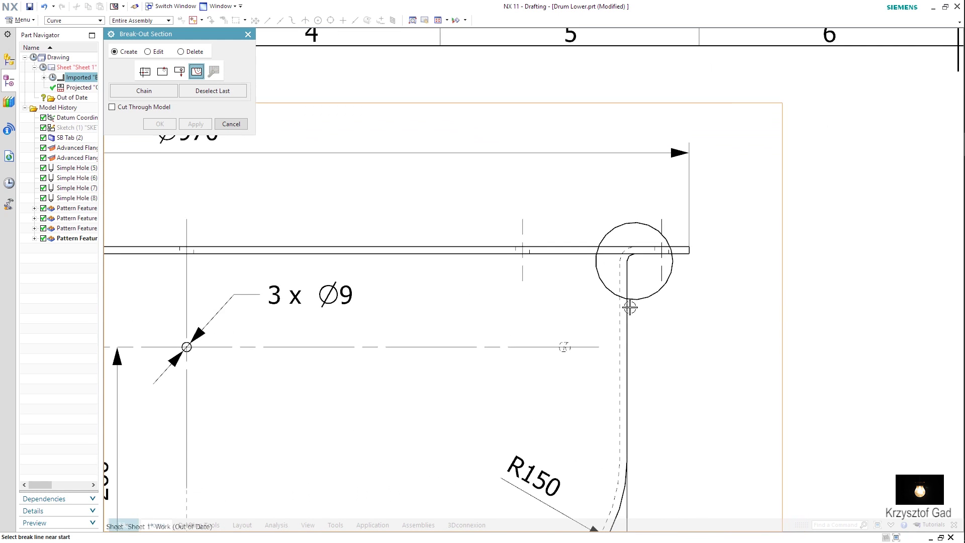
{"action": "left_click", "coordinate": [643, 301]}
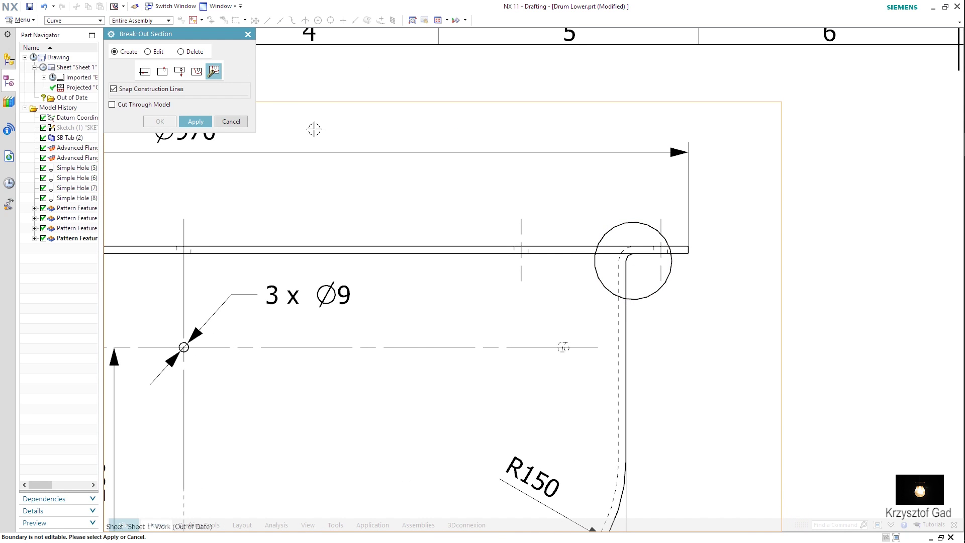
{"action": "left_click", "coordinate": [195, 121]}
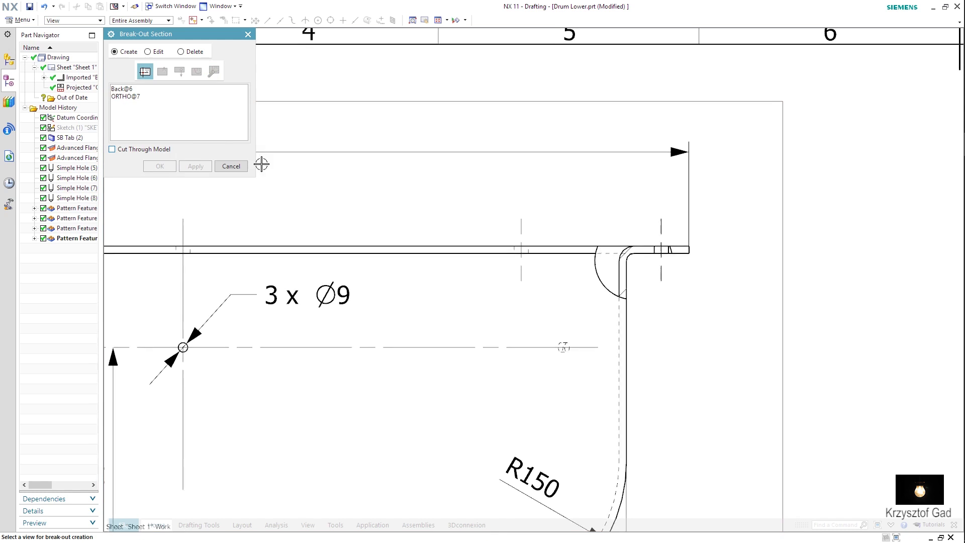
{"action": "scroll", "coordinate": [400, 262], "scroll_direction": "down", "scroll_amount": 3}
{"action": "scroll", "coordinate": [255, 188], "scroll_direction": "down", "scroll_amount": 3}
{"action": "left_click", "coordinate": [235, 168]}
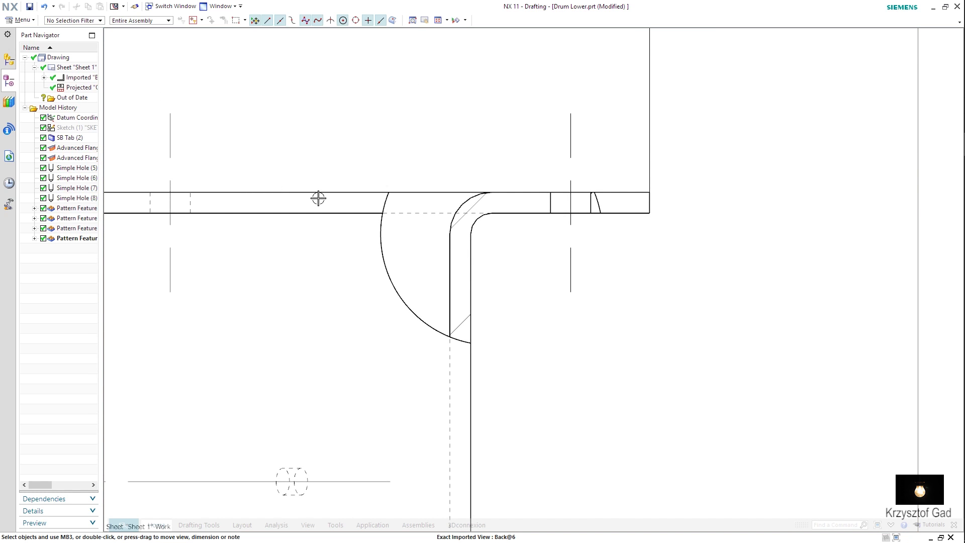
- Edit and confirm the break-out section's crosshatch settings
{"action": "double_click", "coordinate": [462, 326]}
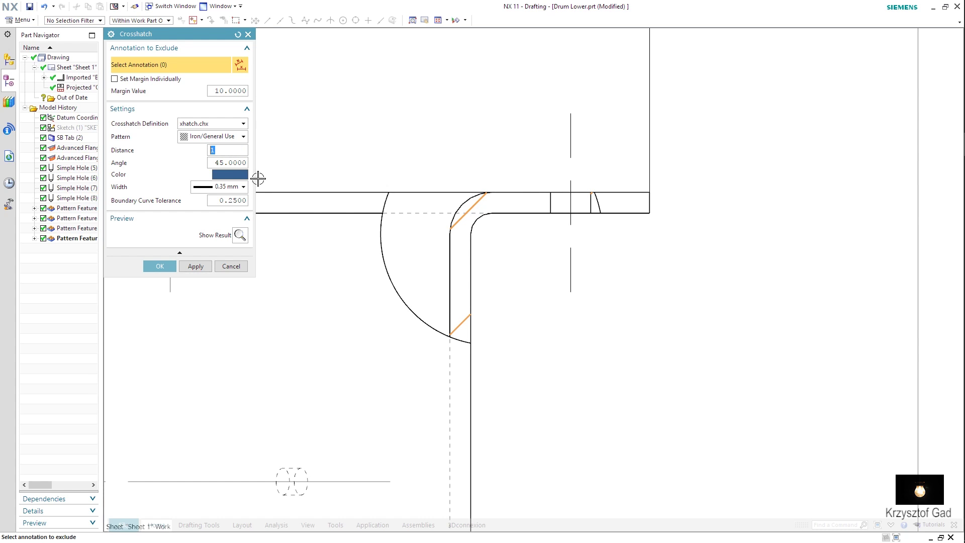
{"action": "left_click", "coordinate": [160, 265]}
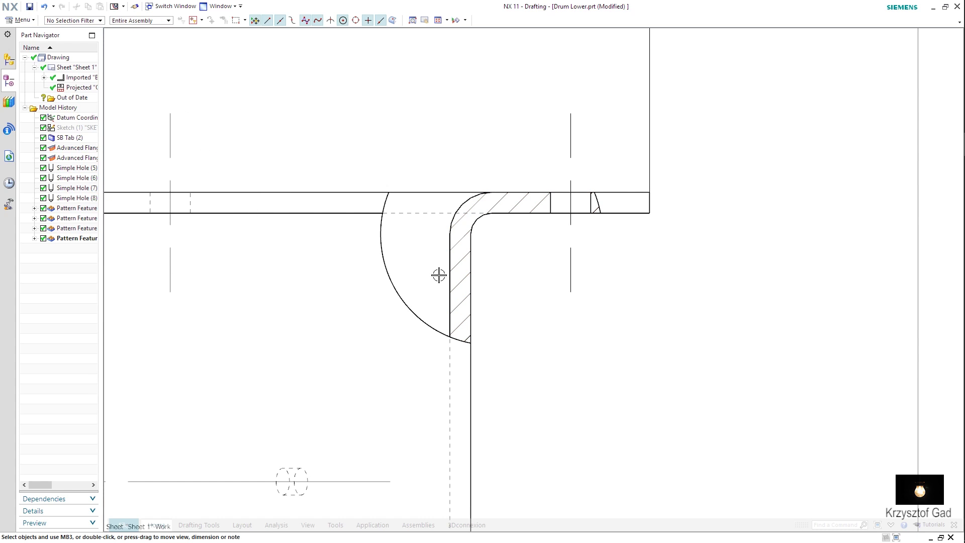
{"action": "right_click", "coordinate": [517, 274]}
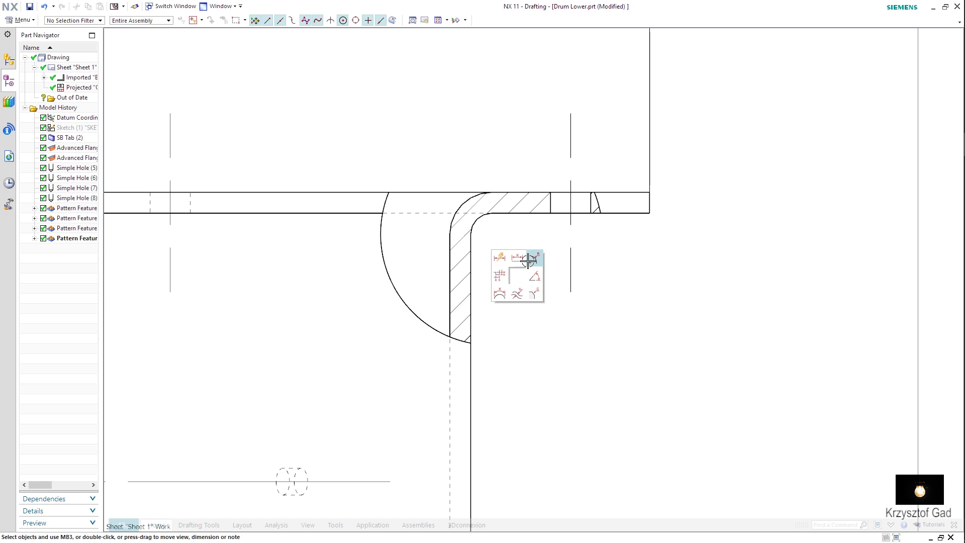
- Add an R7 radius dimension to the inner fillet of the flange bend in the break-out section
{"action": "left_click", "coordinate": [529, 259]}
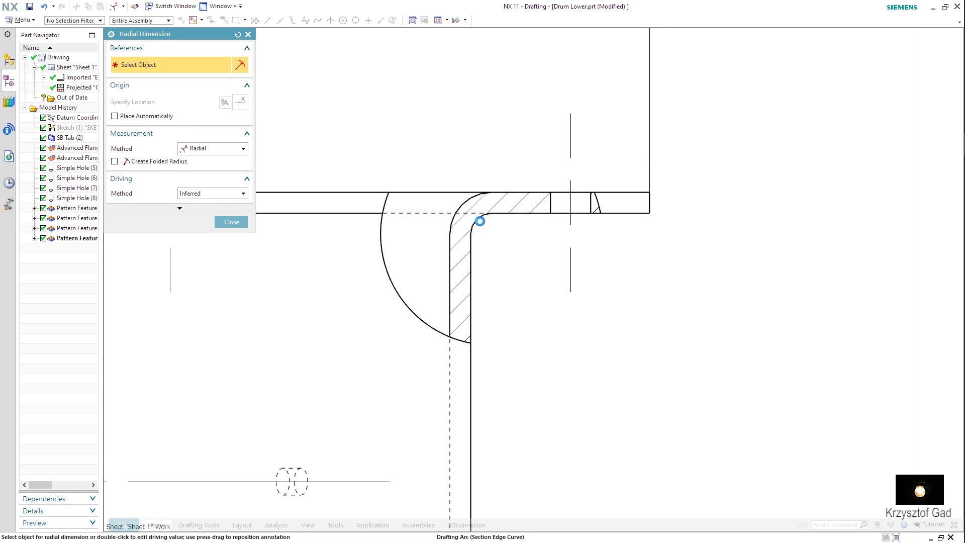
{"action": "left_click", "coordinate": [479, 220]}
{"action": "left_click", "coordinate": [660, 340]}
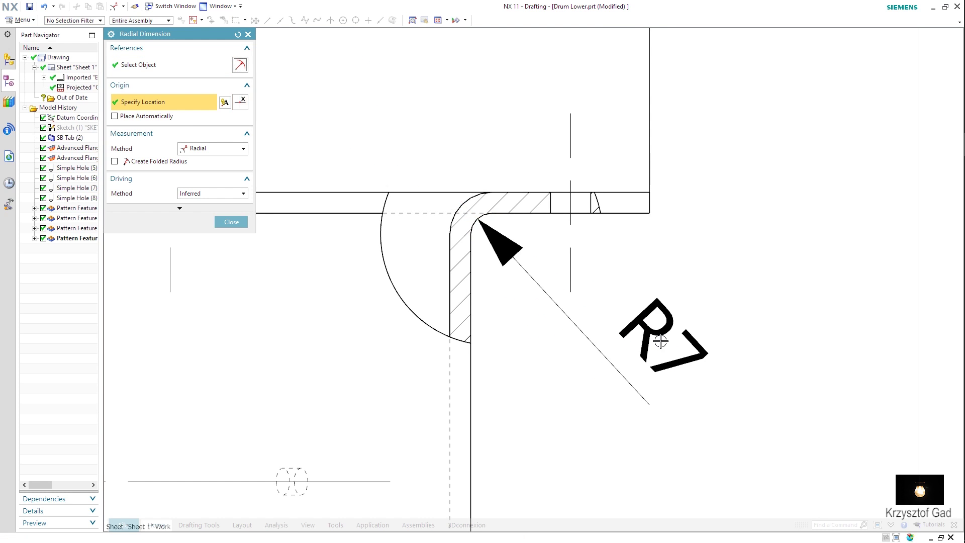
{"action": "scroll", "coordinate": [659, 357], "scroll_direction": "down", "scroll_amount": 3}
{"action": "scroll", "coordinate": [658, 359], "scroll_direction": "down", "scroll_amount": 2}
{"action": "scroll", "coordinate": [658, 358], "scroll_direction": "down", "scroll_amount": 1}
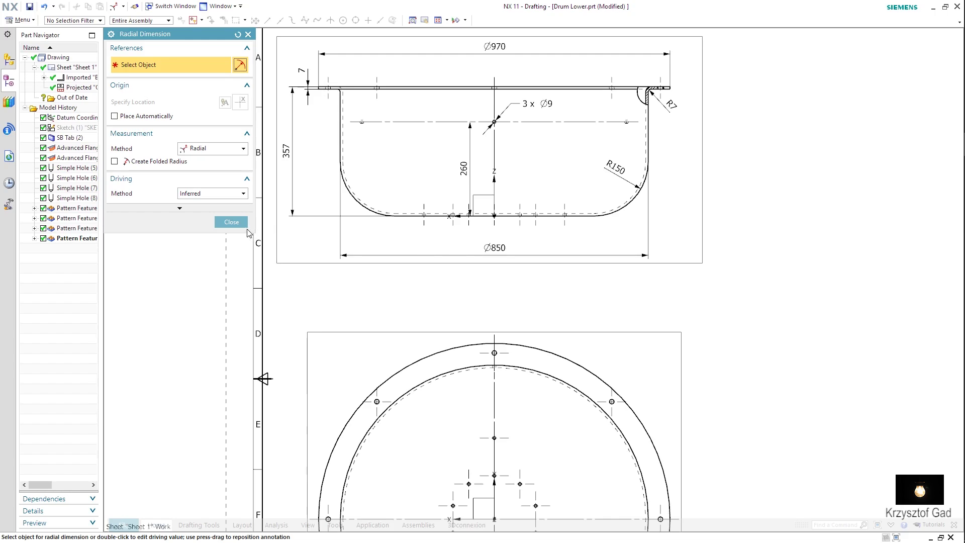
{"action": "left_click", "coordinate": [231, 222]}
{"action": "scroll", "coordinate": [254, 237], "scroll_direction": "down", "scroll_amount": 1}
- Shorten the top hole's centre mark extension length from 5 to 1
{"action": "scroll", "coordinate": [254, 236], "scroll_direction": "down", "scroll_amount": 2}
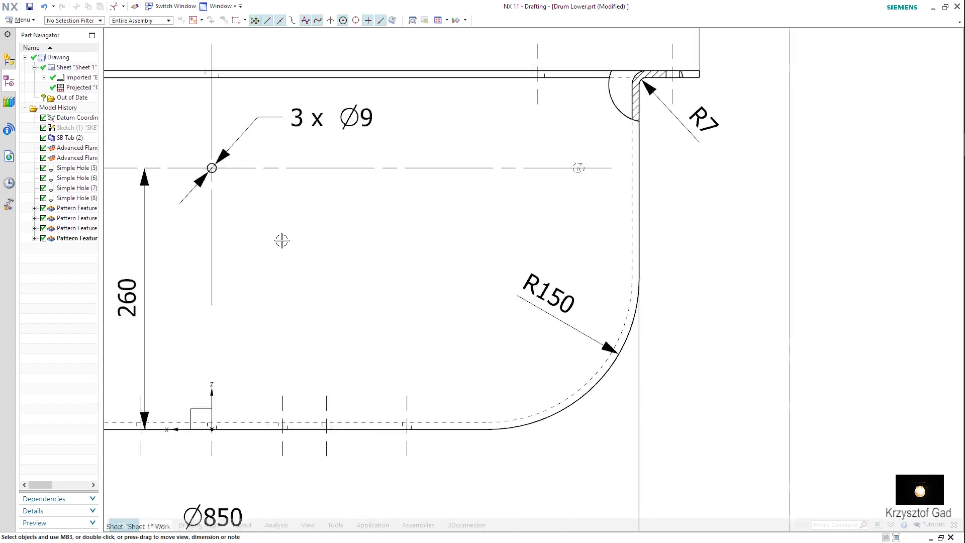
{"action": "scroll", "coordinate": [294, 242], "scroll_direction": "down", "scroll_amount": 2}
{"action": "scroll", "coordinate": [295, 241], "scroll_direction": "down", "scroll_amount": 3}
{"action": "scroll", "coordinate": [345, 239], "scroll_direction": "up", "scroll_amount": 1}
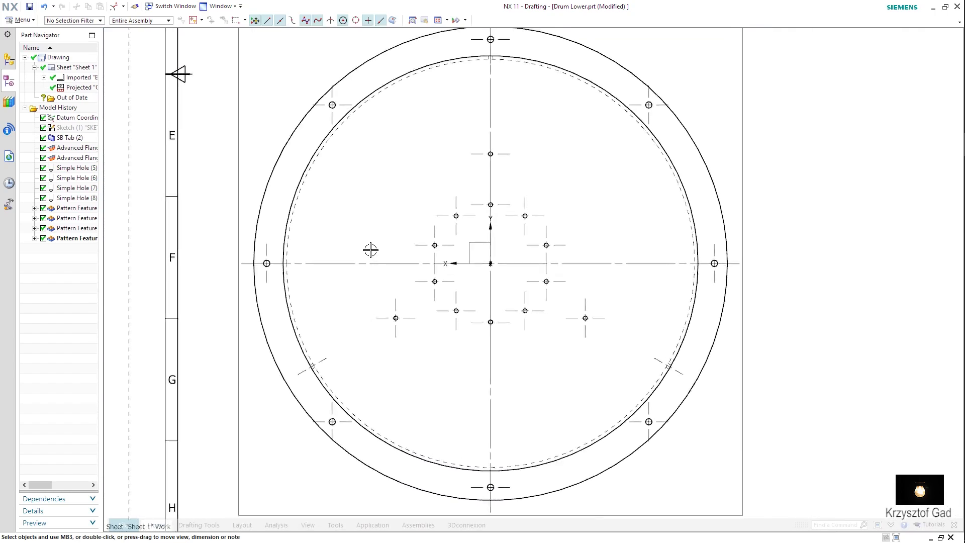
{"action": "scroll", "coordinate": [370, 250], "scroll_direction": "up", "scroll_amount": 2}
{"action": "scroll", "coordinate": [371, 250], "scroll_direction": "down", "scroll_amount": 2}
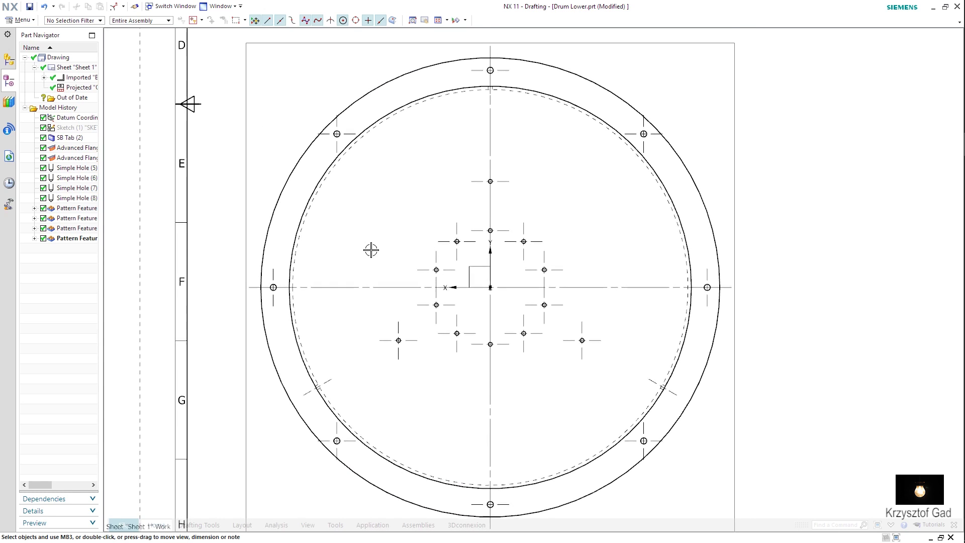
{"action": "double_click", "coordinate": [471, 186]}
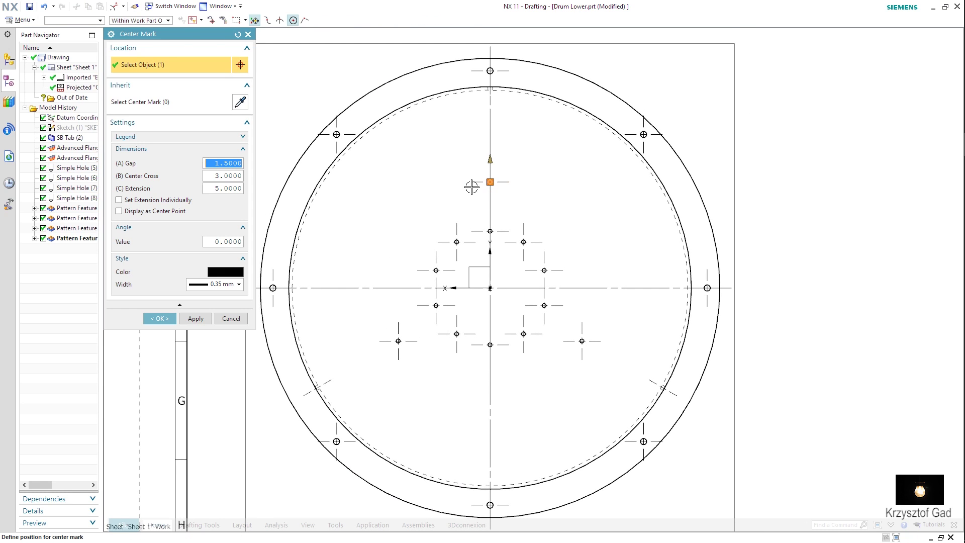
{"action": "left_click", "coordinate": [491, 161]}
{"action": "type", "text": "1"}
{"action": "key", "text": "Return"}
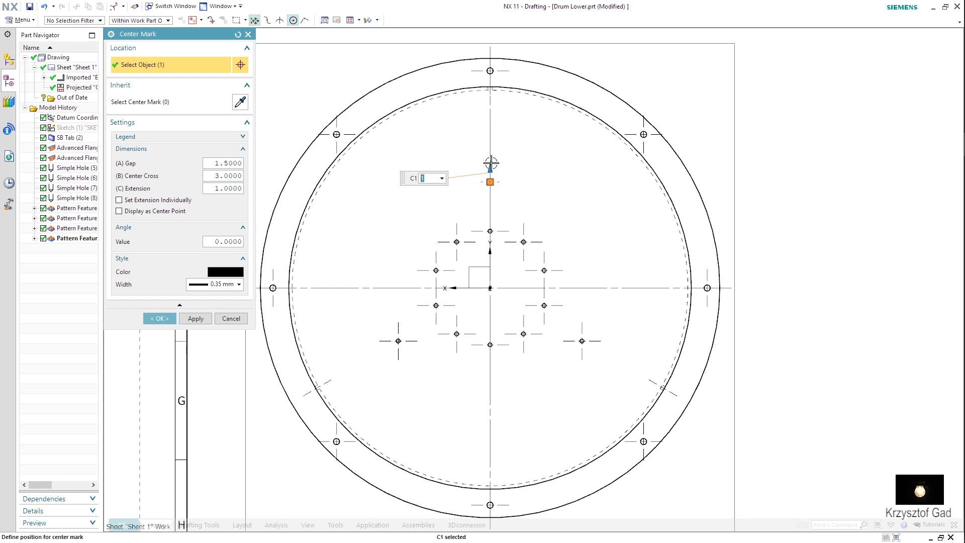
- Shorten the left hole's centre mark extension length to 1 as well
{"action": "double_click", "coordinate": [441, 240]}
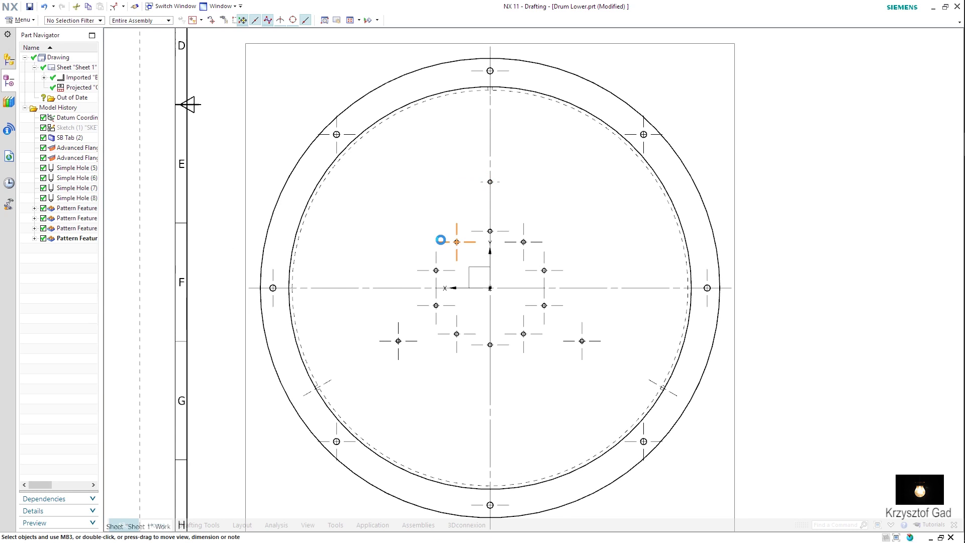
{"action": "left_click", "coordinate": [455, 222]}
{"action": "type", "text": "1.5000"}
{"action": "key", "text": "Return"}
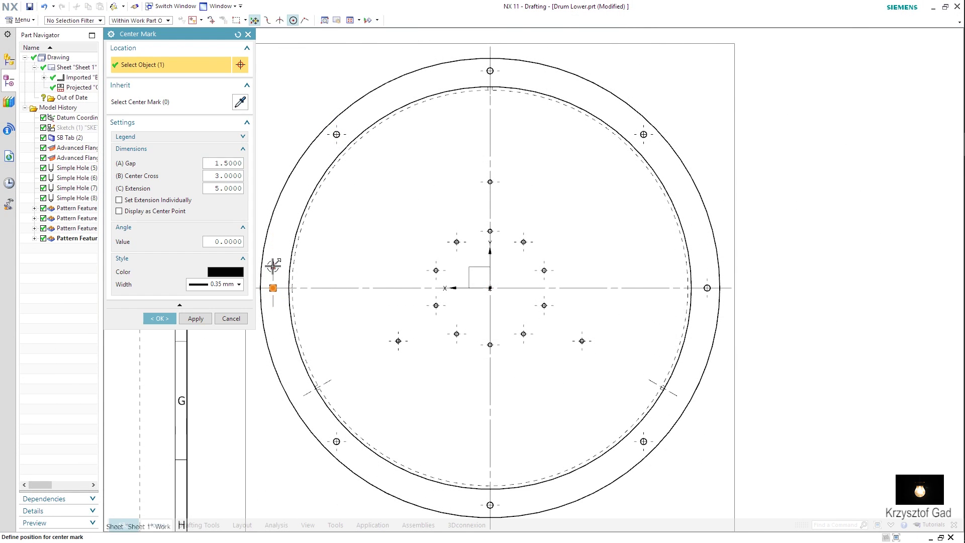
{"action": "key", "text": "Return"}
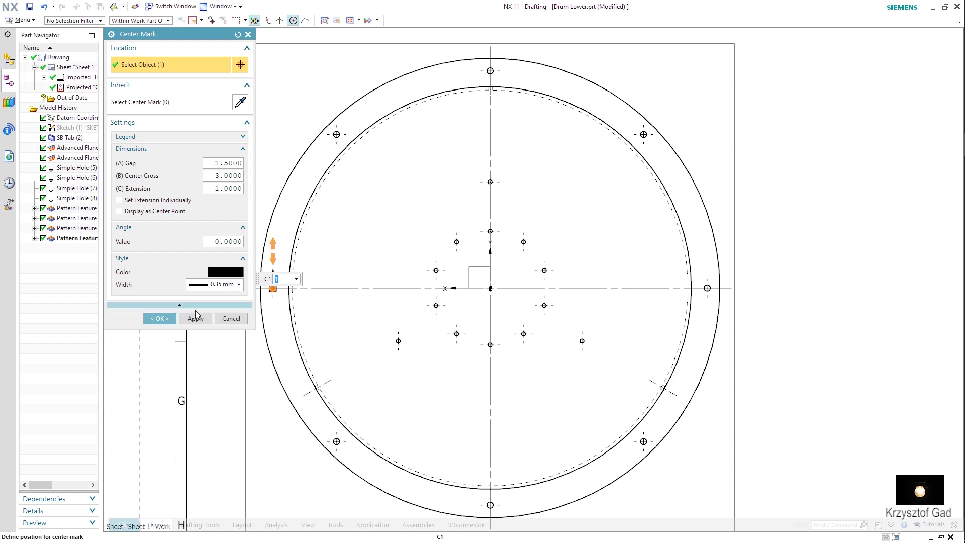
{"action": "left_click", "coordinate": [157, 318]}
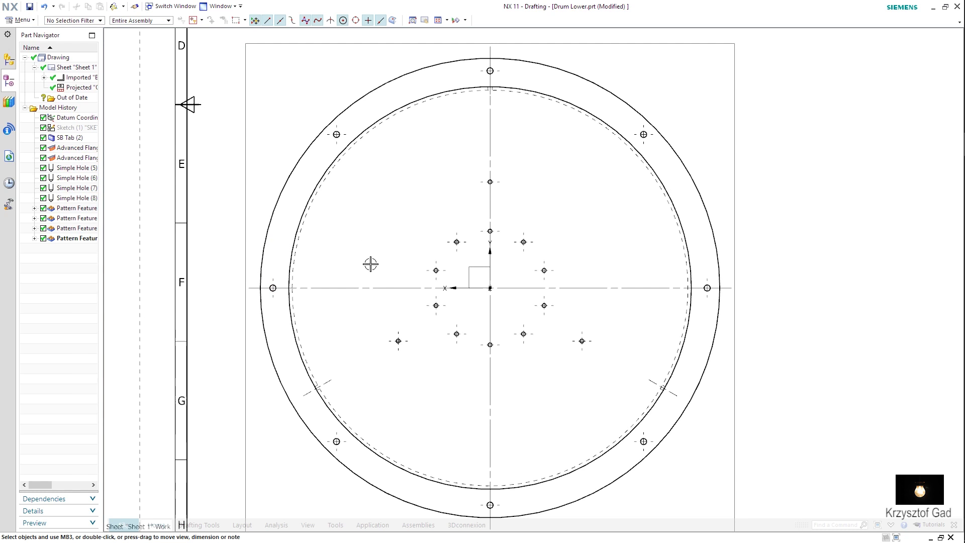
{"action": "left_click", "coordinate": [158, 525]}
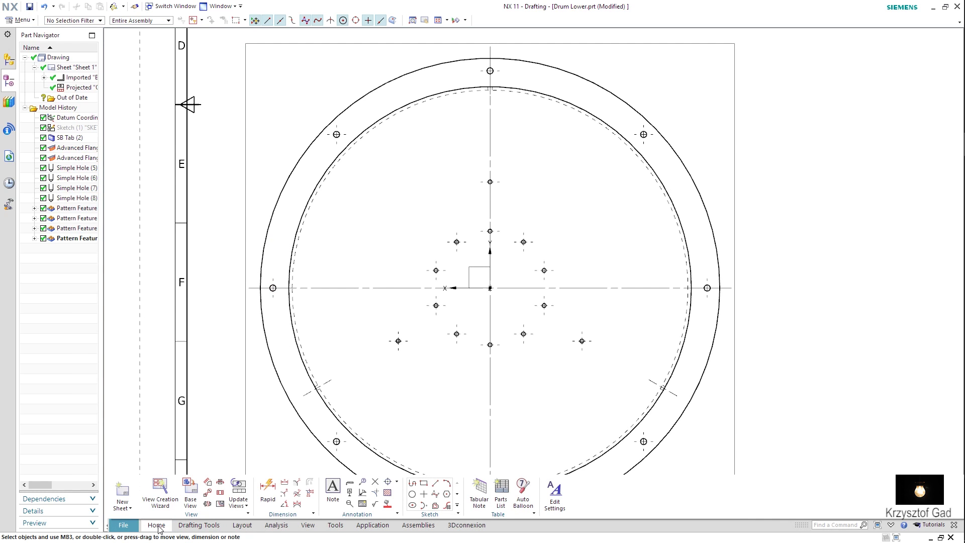
- Add a circular centerline through three holes of the outer ring
{"action": "left_click", "coordinate": [396, 481]}
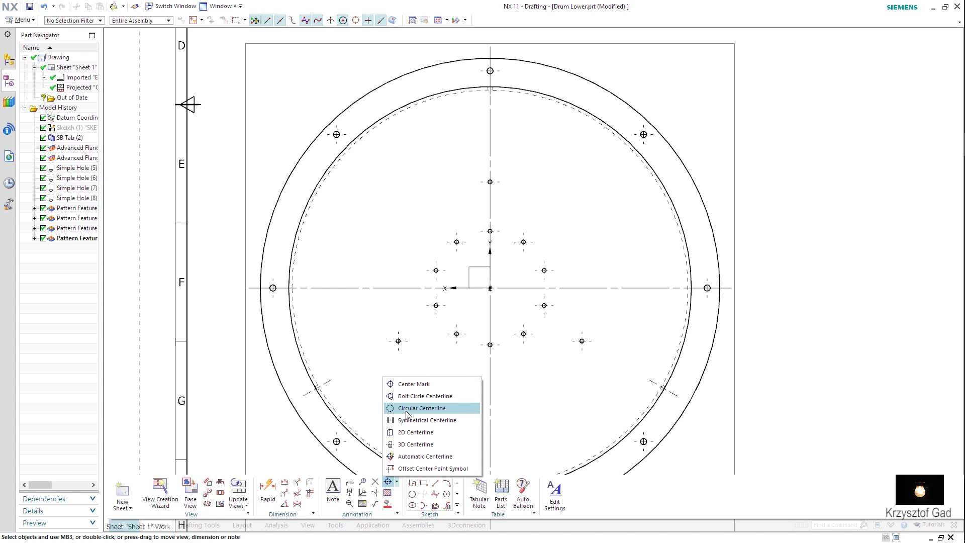
{"action": "left_click", "coordinate": [408, 408]}
{"action": "left_click", "coordinate": [336, 442]}
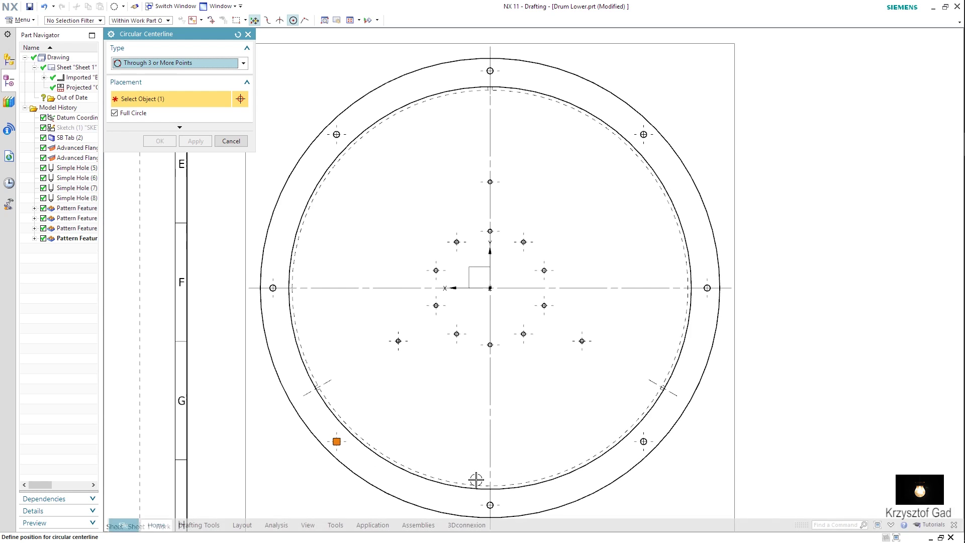
{"action": "left_click", "coordinate": [491, 505]}
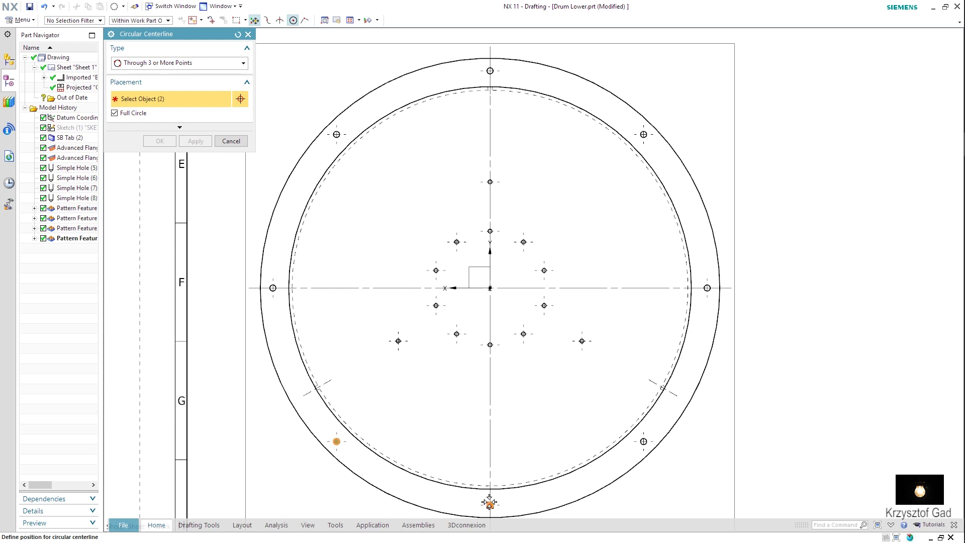
{"action": "left_click", "coordinate": [637, 441]}
{"action": "left_click", "coordinate": [198, 141]}
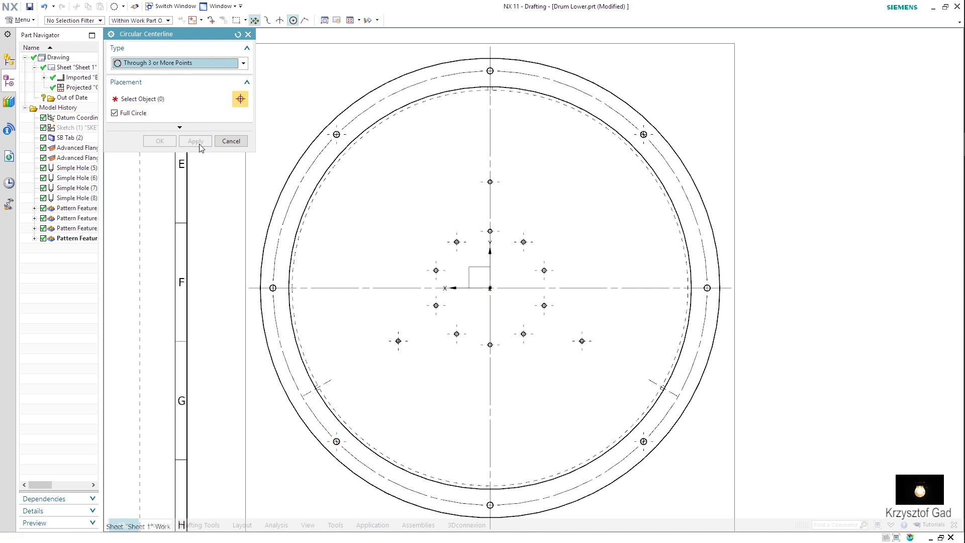
- Add a circular centerline through three holes of the middle ring
{"action": "left_click", "coordinate": [490, 181]}
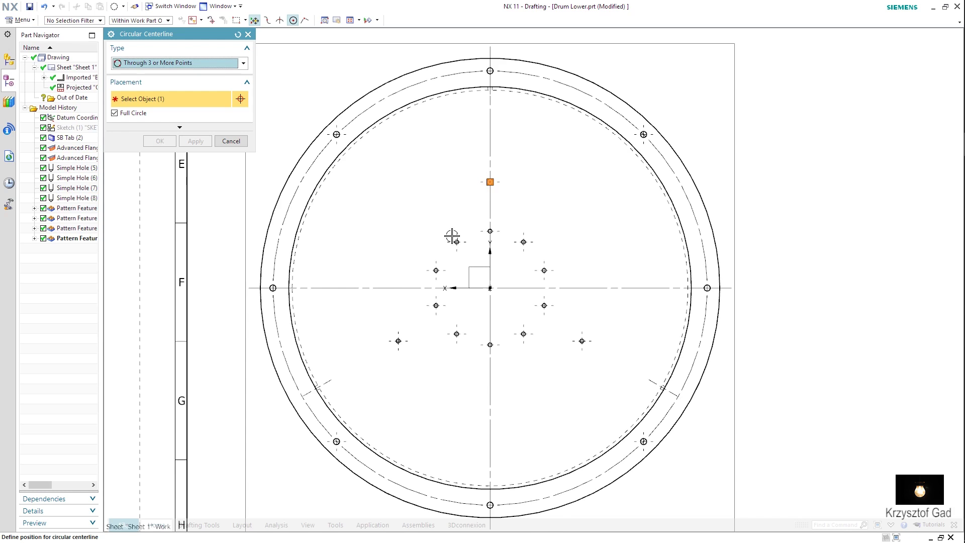
{"action": "left_click", "coordinate": [398, 341]}
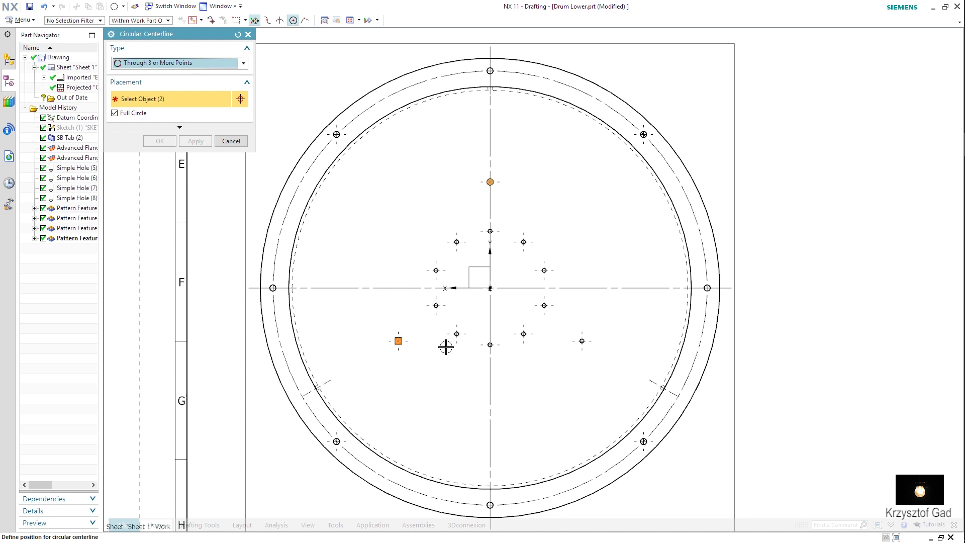
{"action": "left_click", "coordinate": [582, 343]}
{"action": "left_click", "coordinate": [194, 140]}
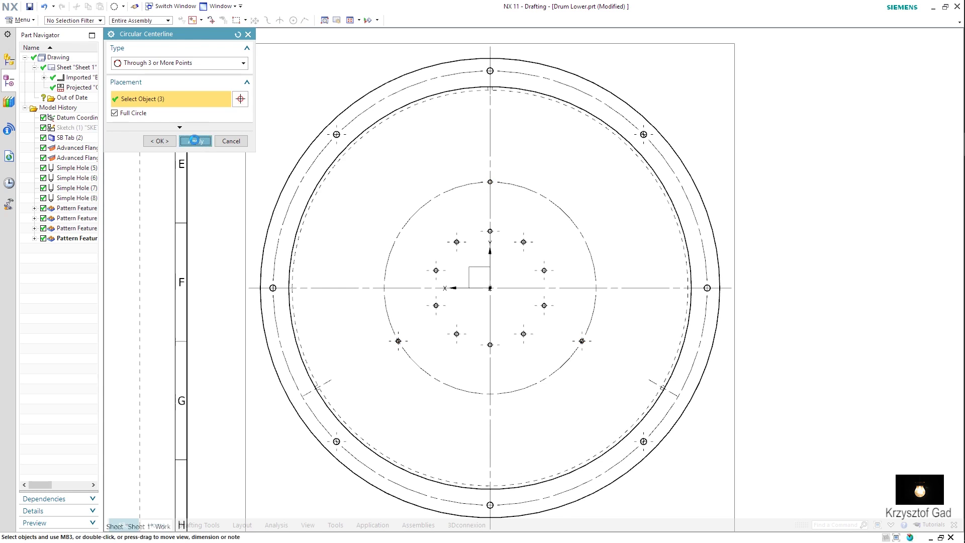
- Add a circular centerline through three holes of the inner ring
{"action": "left_click", "coordinate": [457, 243]}
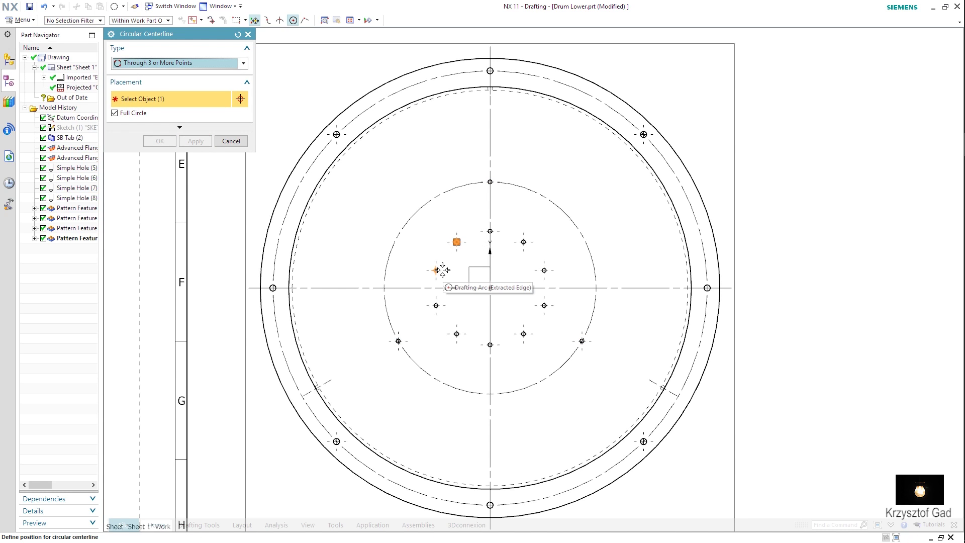
{"action": "left_click", "coordinate": [436, 269]}
{"action": "left_click", "coordinate": [458, 336]}
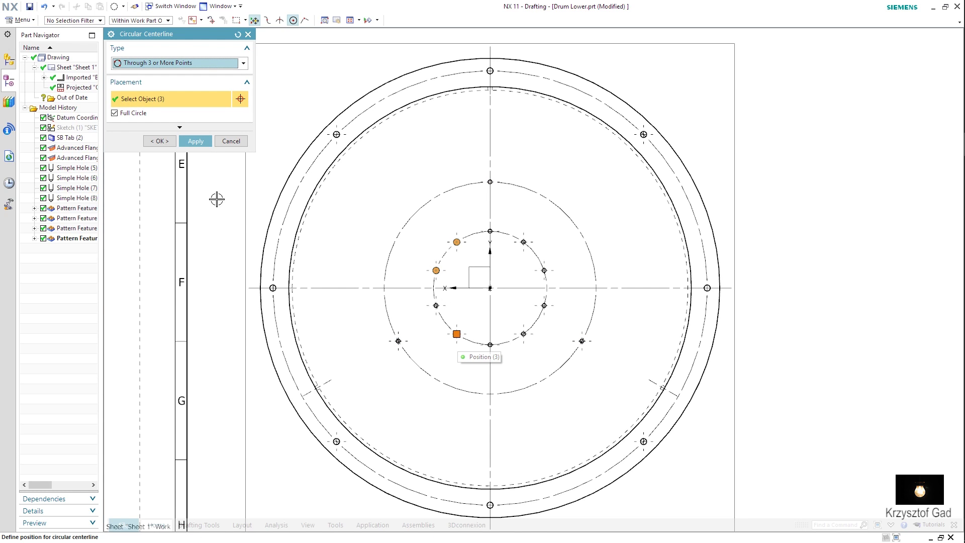
{"action": "left_click", "coordinate": [171, 143]}
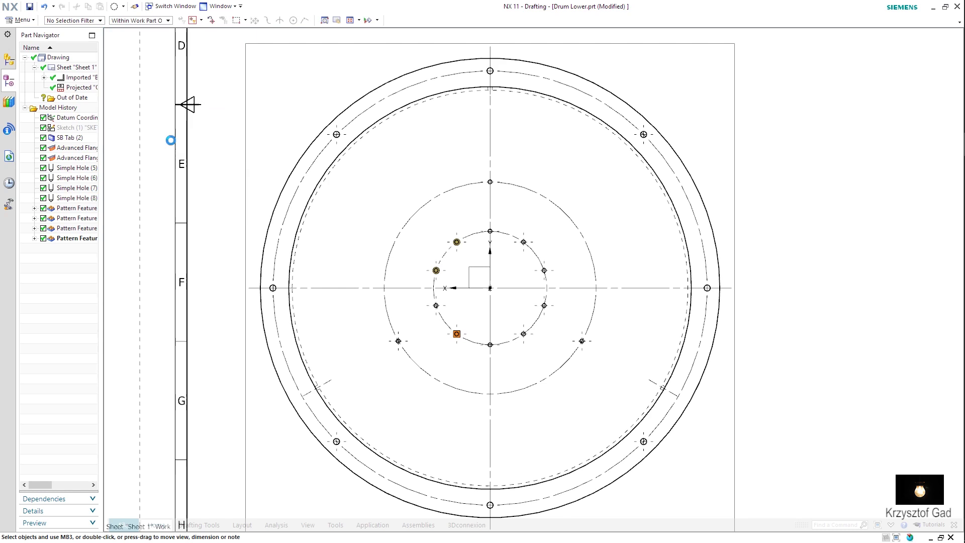
- Dimension the outer bolt circle as Ø917 using the diametral method
{"action": "right_click", "coordinate": [371, 204]}
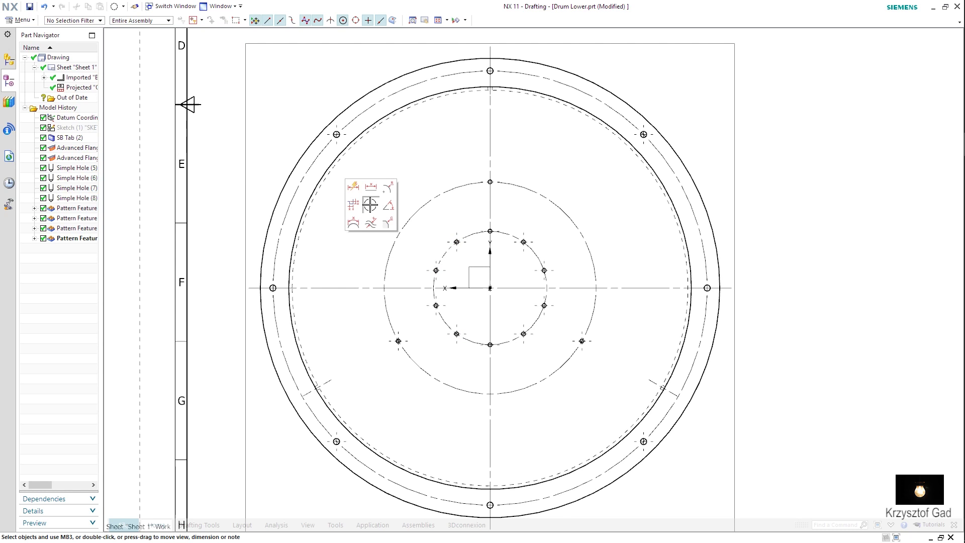
{"action": "left_click", "coordinate": [352, 182]}
{"action": "left_click", "coordinate": [222, 167]}
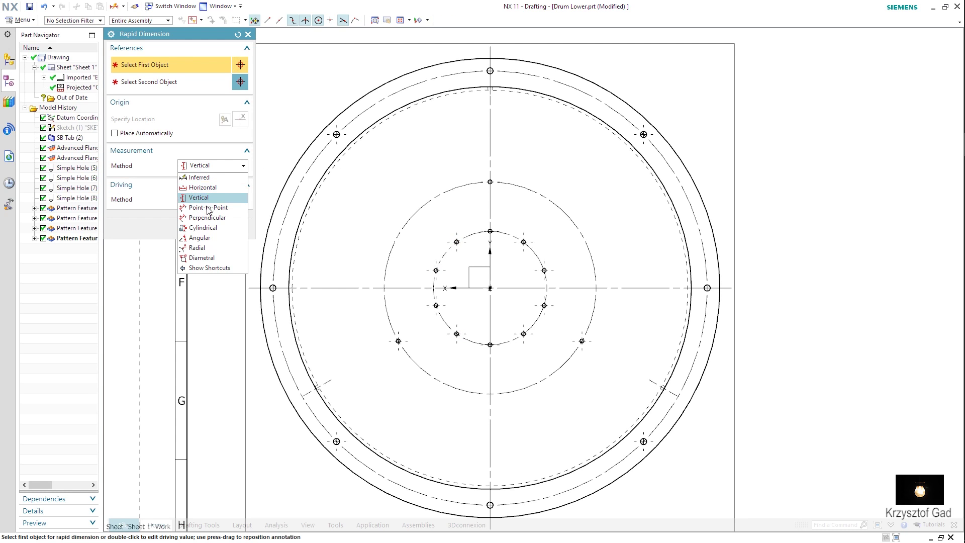
{"action": "left_click", "coordinate": [202, 258]}
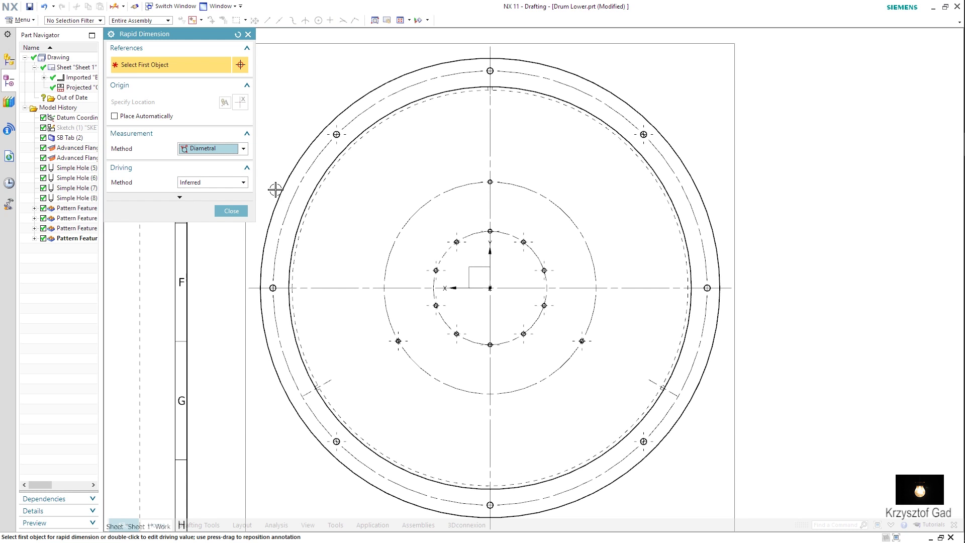
{"action": "left_click", "coordinate": [311, 165]}
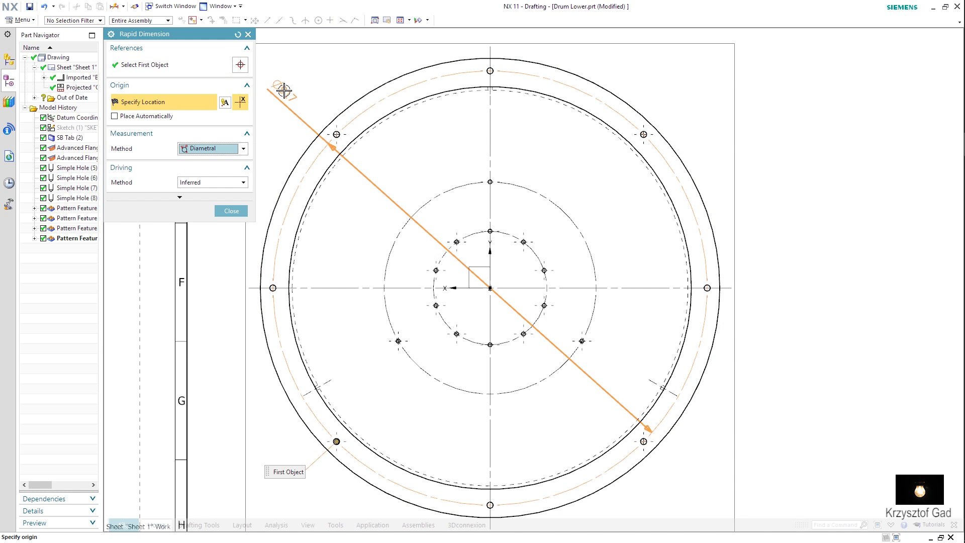
{"action": "left_click", "coordinate": [277, 92]}
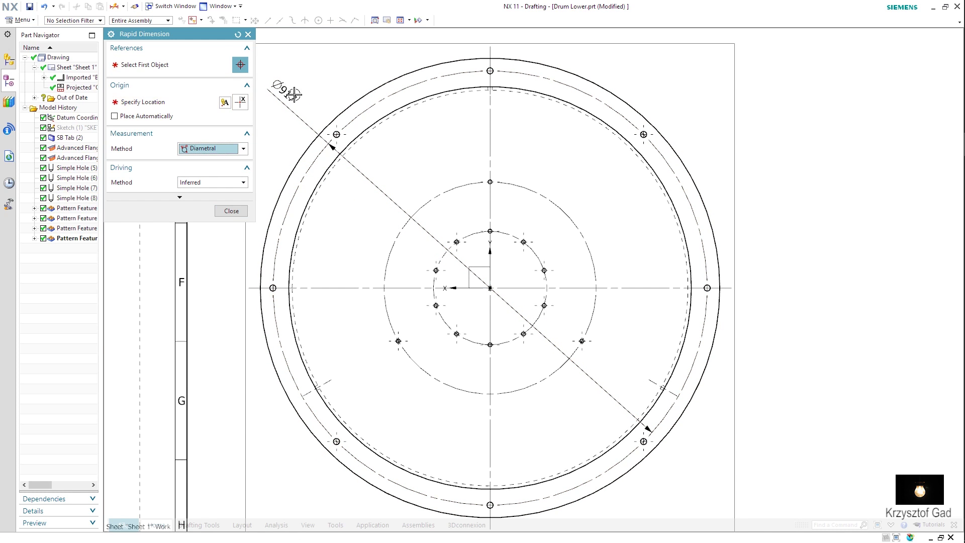
- Add two Ø240 diameter dimensions on the inner bolt circle
{"action": "left_click", "coordinate": [534, 256]}
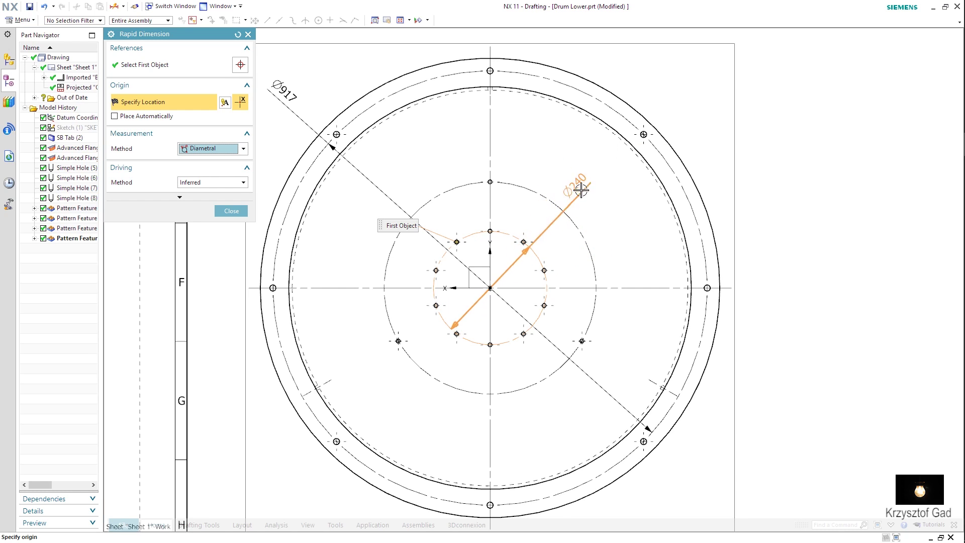
{"action": "left_click", "coordinate": [603, 205]}
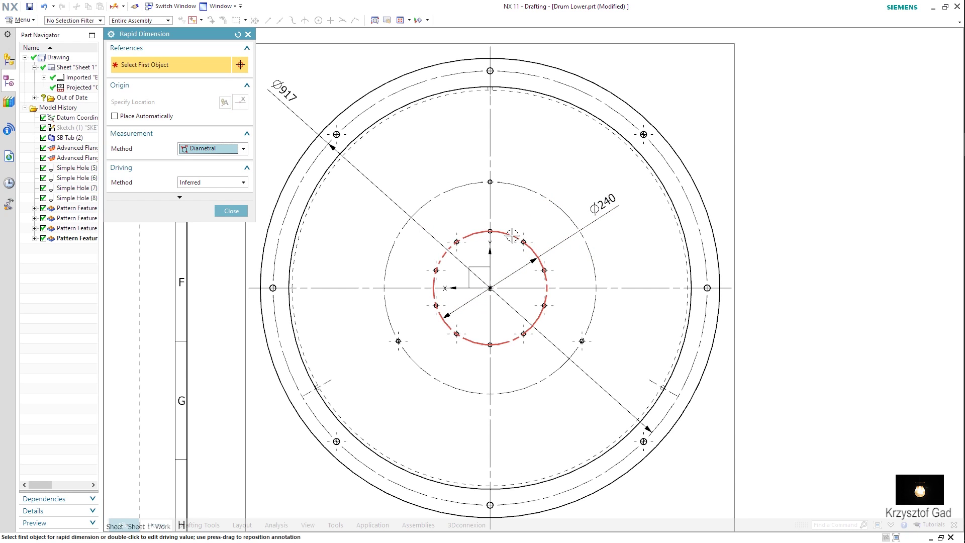
{"action": "left_click", "coordinate": [514, 232]}
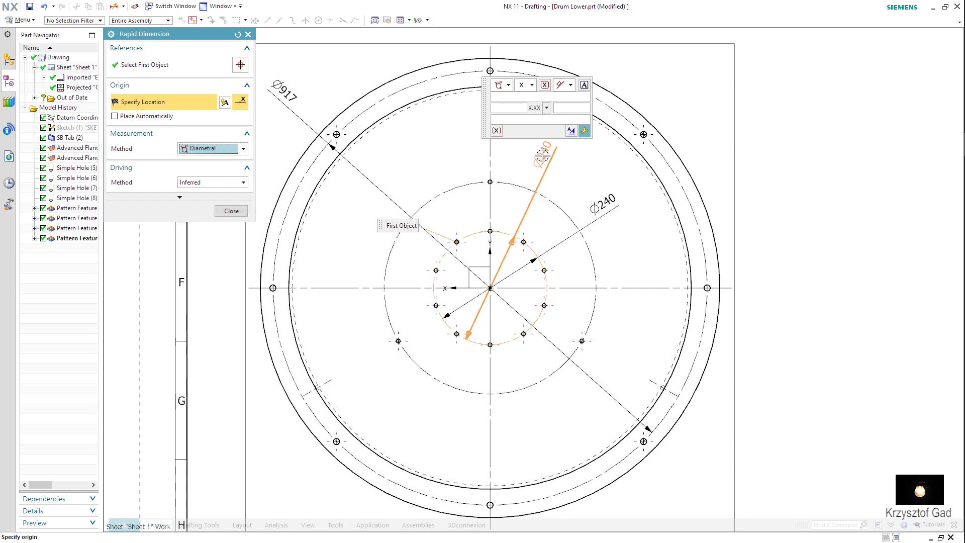
{"action": "left_click", "coordinate": [543, 153]}
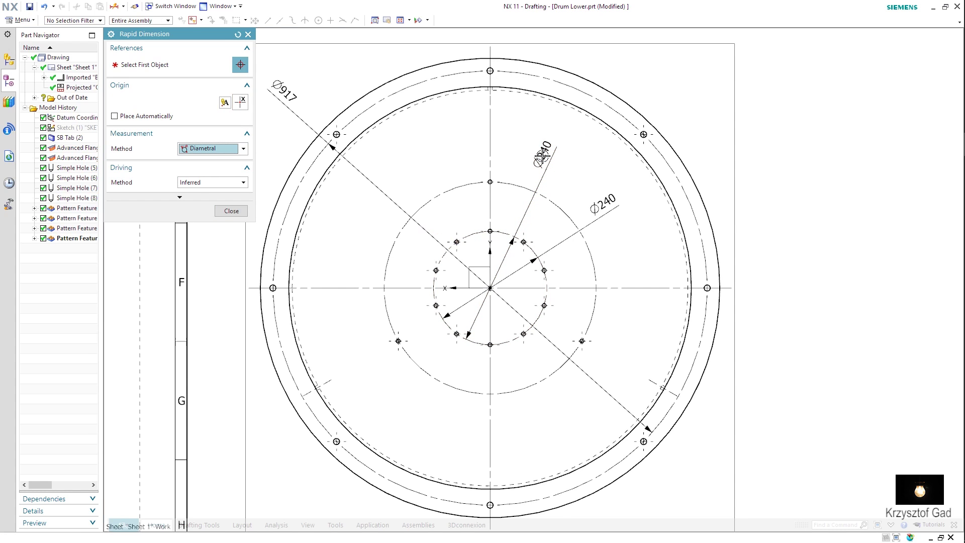
{"action": "left_click", "coordinate": [231, 211]}
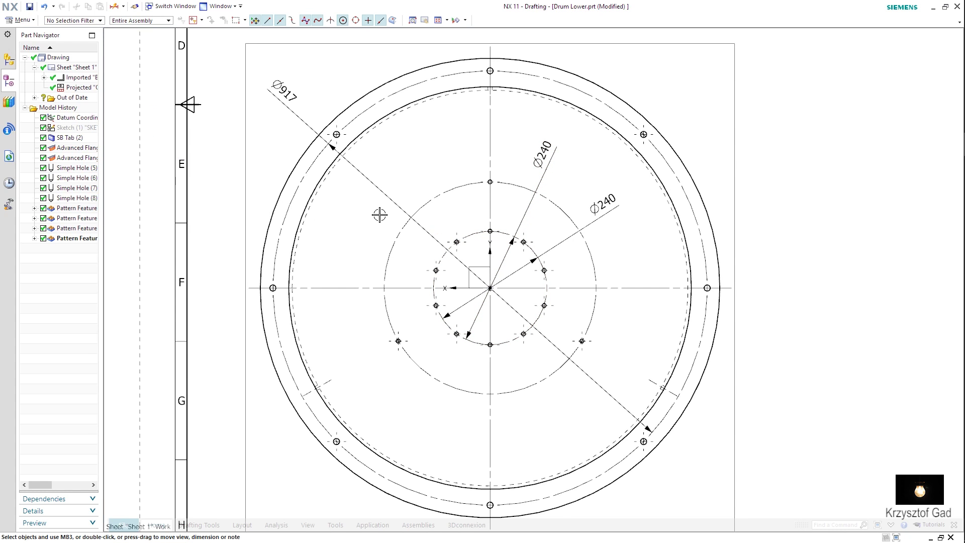
- Create circular 1:2 detail view C of the right outer hole
{"action": "right_click", "coordinate": [416, 160]}
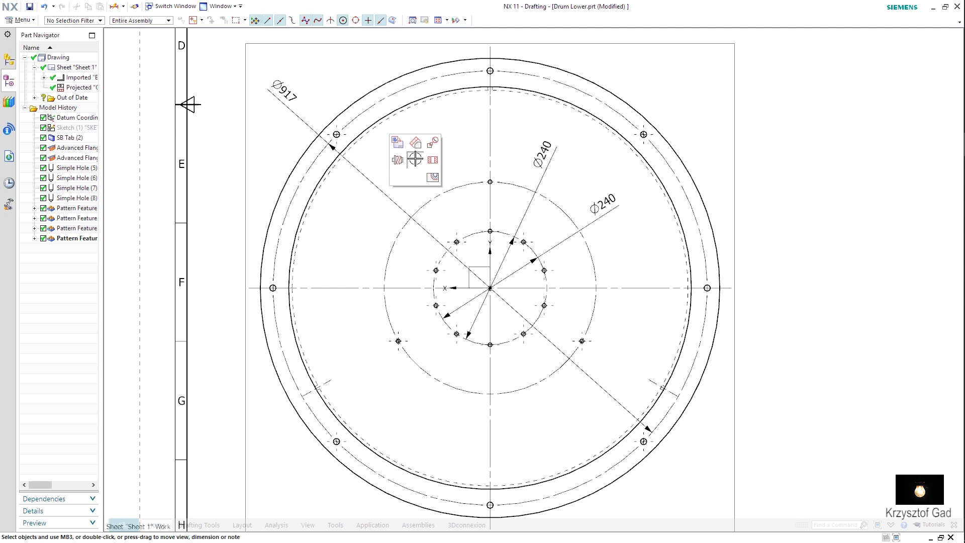
{"action": "left_click", "coordinate": [432, 146]}
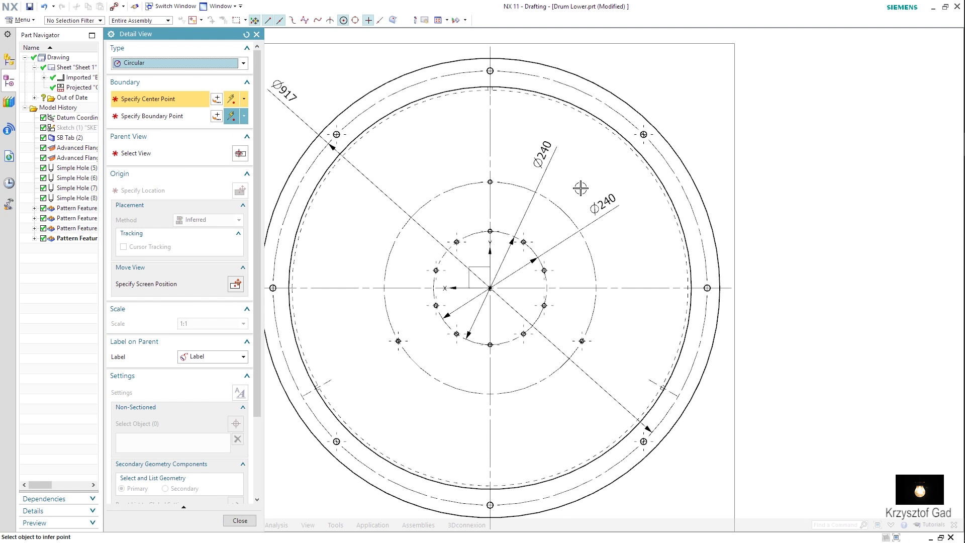
{"action": "left_click", "coordinate": [709, 288]}
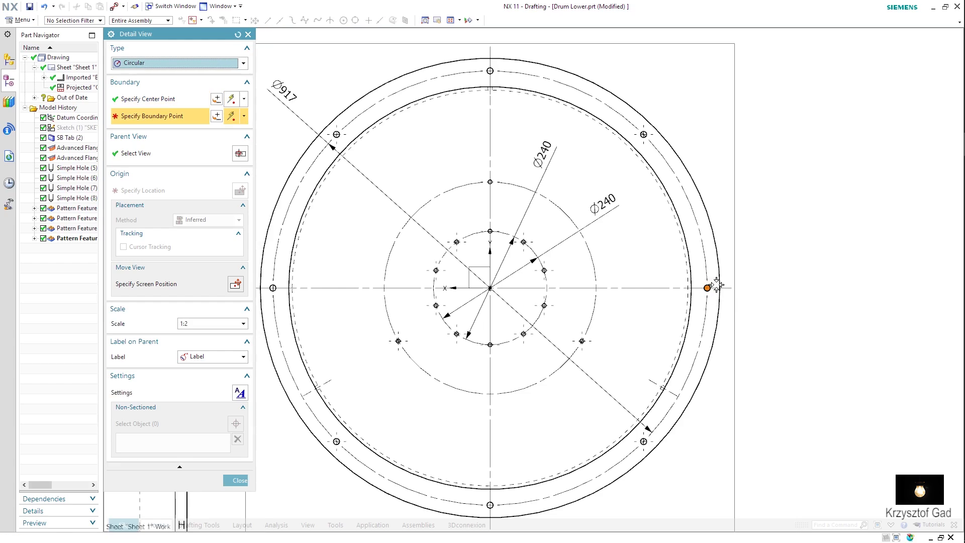
{"action": "left_click", "coordinate": [738, 251]}
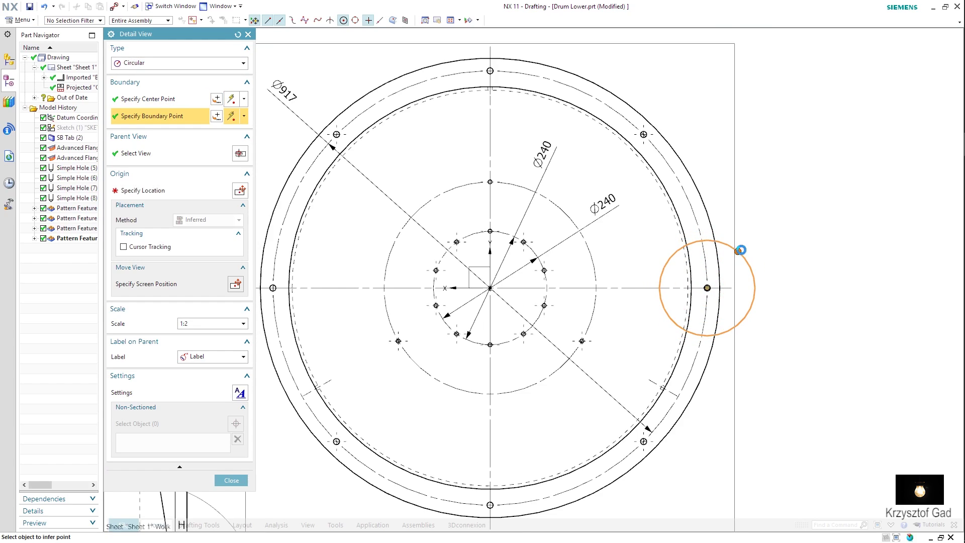
{"action": "scroll", "coordinate": [735, 216], "scroll_direction": "down", "scroll_amount": 3}
{"action": "scroll", "coordinate": [735, 215], "scroll_direction": "down", "scroll_amount": 2}
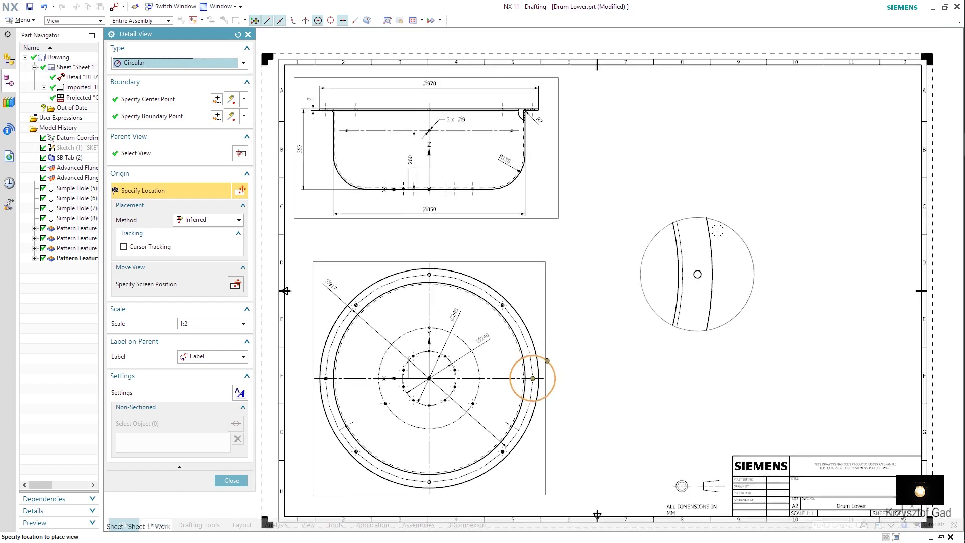
{"action": "scroll", "coordinate": [649, 226], "scroll_direction": "down", "scroll_amount": 1}
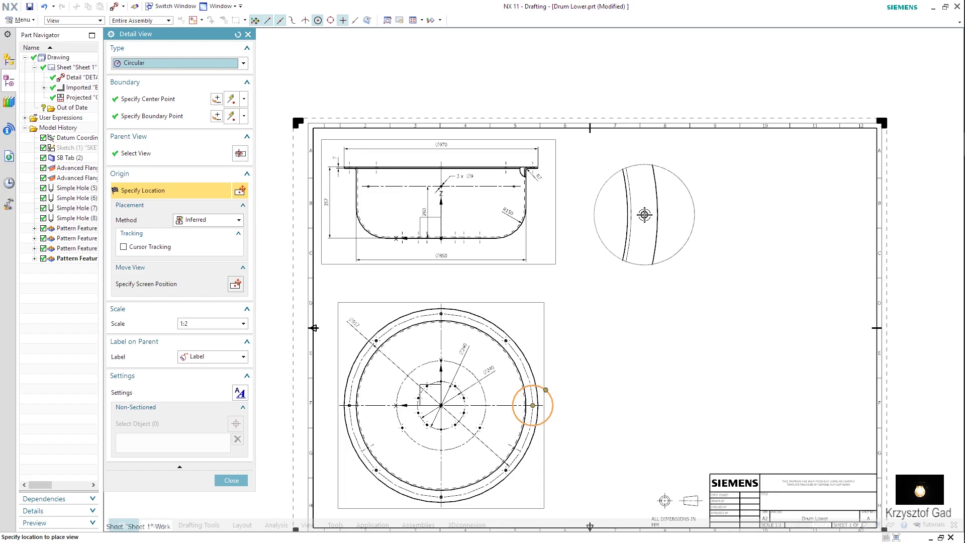
{"action": "left_click", "coordinate": [646, 216]}
- Create circular detail view D of the top bolt-circle hole, placed right of C
{"action": "scroll", "coordinate": [565, 286], "scroll_direction": "up", "scroll_amount": 1}
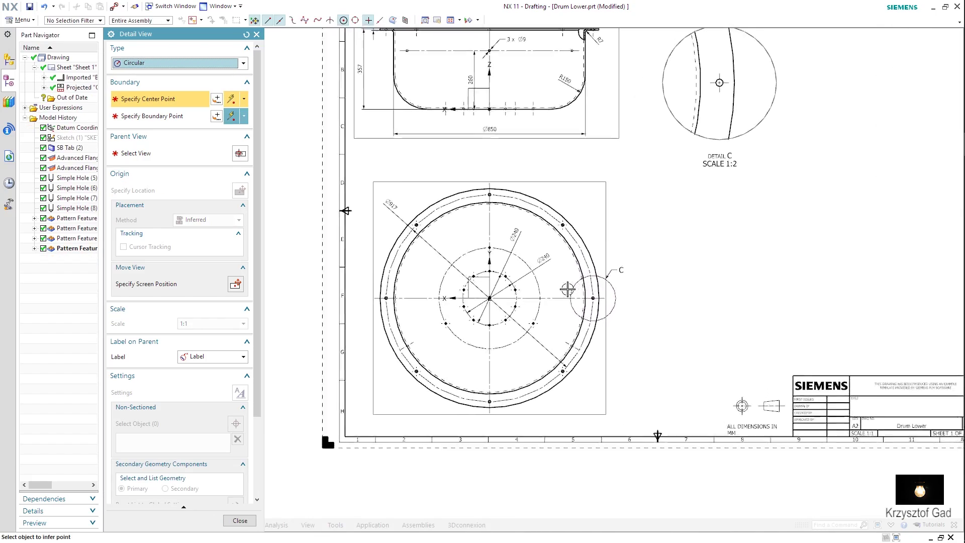
{"action": "scroll", "coordinate": [558, 299], "scroll_direction": "up", "scroll_amount": 2}
{"action": "scroll", "coordinate": [566, 309], "scroll_direction": "up", "scroll_amount": 2}
{"action": "scroll", "coordinate": [567, 300], "scroll_direction": "up", "scroll_amount": 2}
{"action": "scroll", "coordinate": [567, 301], "scroll_direction": "up", "scroll_amount": 1}
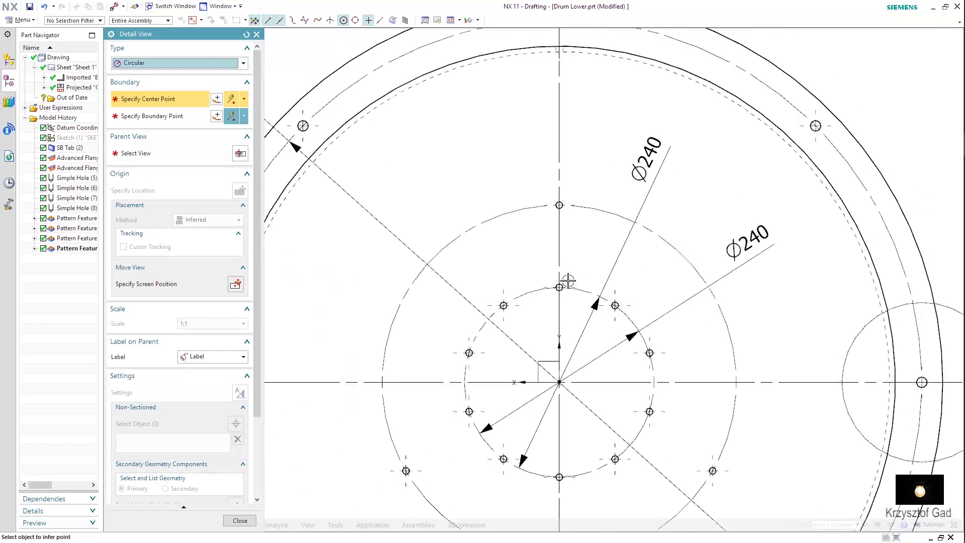
{"action": "middle_click_drag", "start_coordinate": [567, 300], "coordinate": [533, 513], "text": "shift"}
{"action": "left_click", "coordinate": [551, 259]}
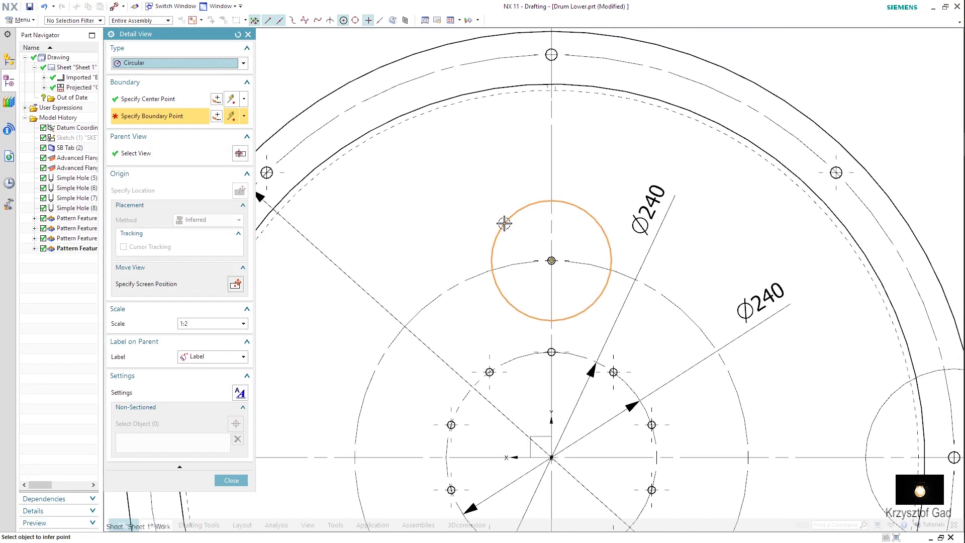
{"action": "left_click", "coordinate": [513, 234]}
{"action": "scroll", "coordinate": [825, 399], "scroll_direction": "down", "scroll_amount": 2}
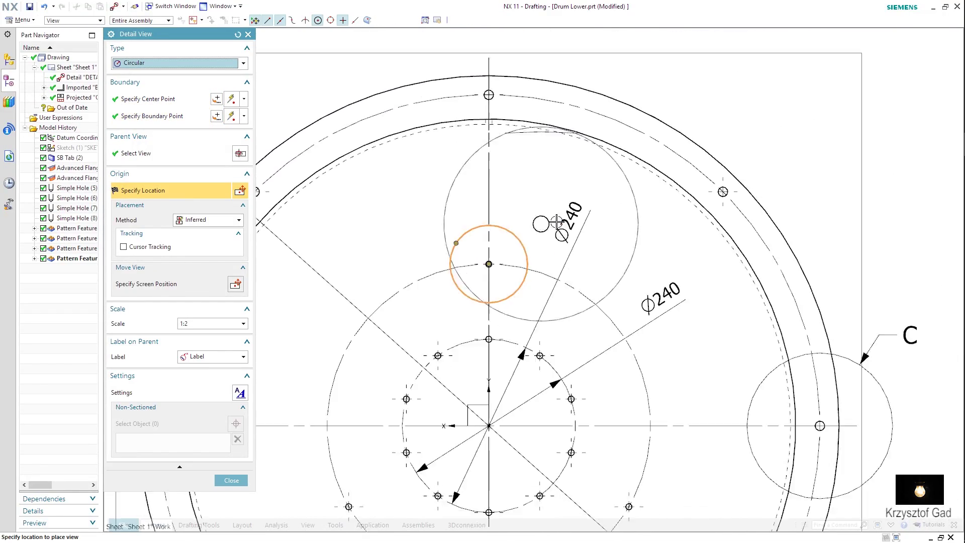
{"action": "scroll", "coordinate": [556, 219], "scroll_direction": "down", "scroll_amount": 2}
{"action": "scroll", "coordinate": [582, 269], "scroll_direction": "down", "scroll_amount": 1}
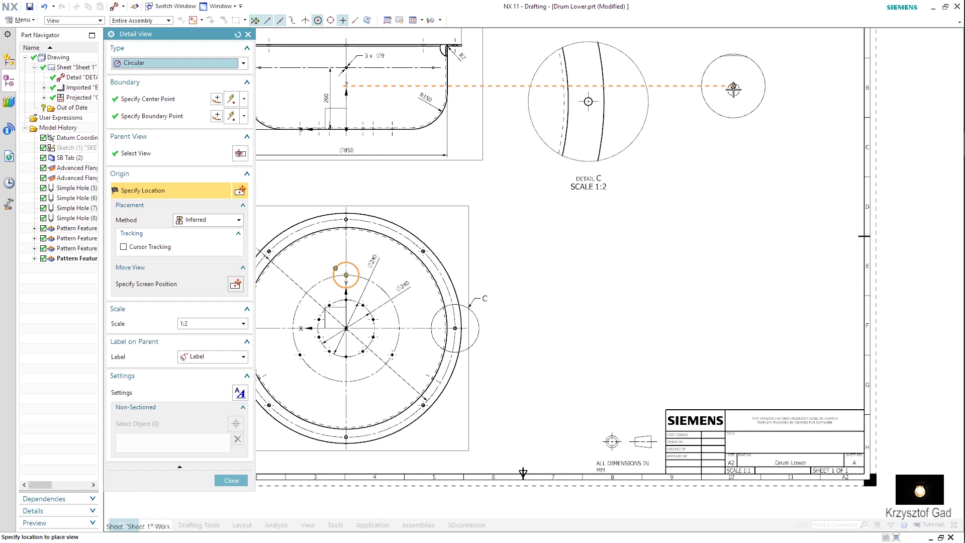
{"action": "left_click", "coordinate": [697, 101]}
- Create circular detail view E of the bottom bolt-circle hole, placed right of D
{"action": "scroll", "coordinate": [660, 162], "scroll_direction": "up", "scroll_amount": 1}
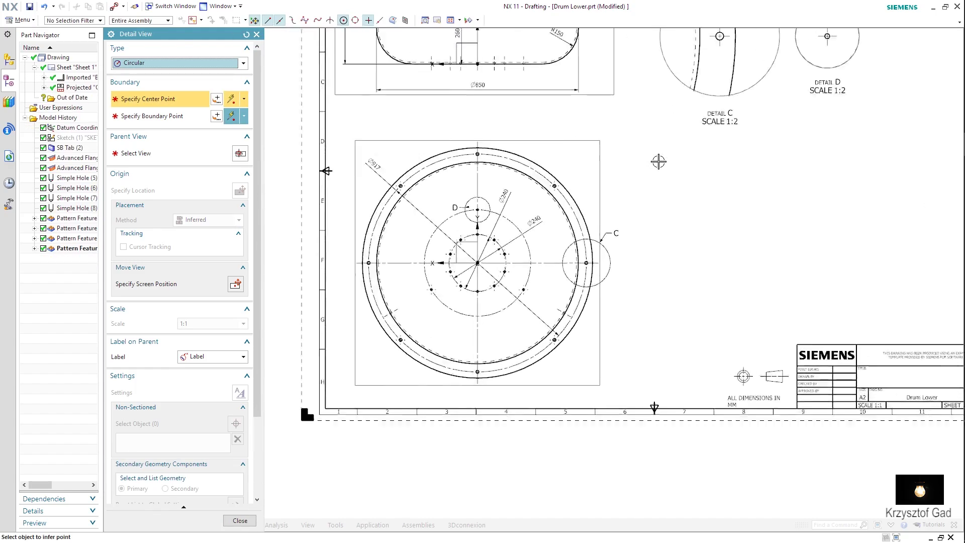
{"action": "scroll", "coordinate": [633, 196], "scroll_direction": "up", "scroll_amount": 2}
{"action": "scroll", "coordinate": [612, 228], "scroll_direction": "up", "scroll_amount": 2}
{"action": "scroll", "coordinate": [571, 259], "scroll_direction": "up", "scroll_amount": 2}
{"action": "scroll", "coordinate": [570, 259], "scroll_direction": "up", "scroll_amount": 2}
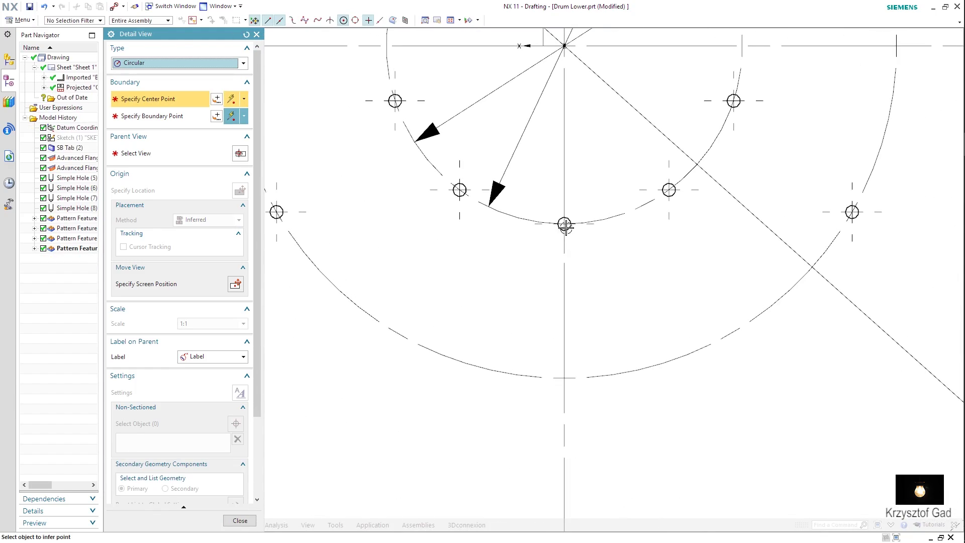
{"action": "left_click", "coordinate": [564, 224]}
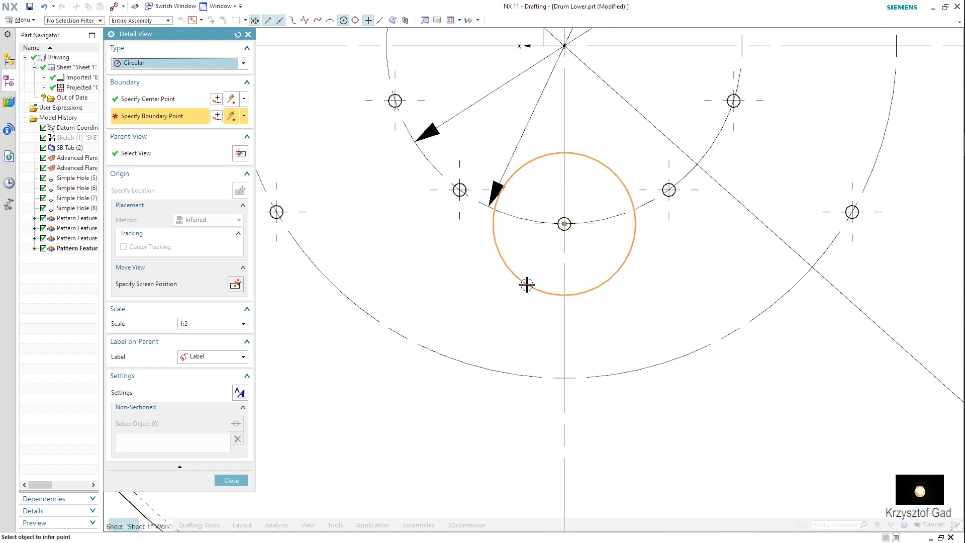
{"action": "left_click", "coordinate": [527, 284]}
{"action": "scroll", "coordinate": [521, 289], "scroll_direction": "down", "scroll_amount": 1}
{"action": "scroll", "coordinate": [520, 293], "scroll_direction": "down", "scroll_amount": 4}
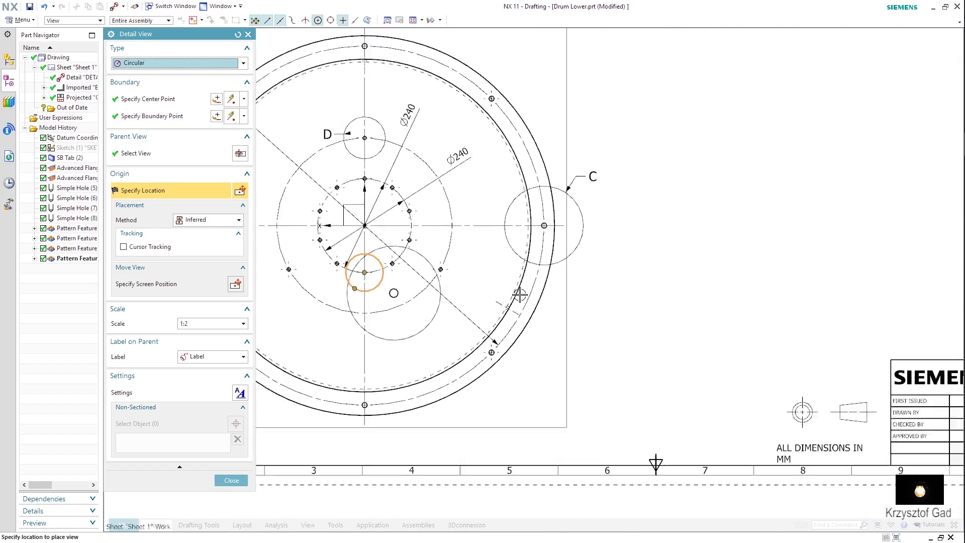
{"action": "scroll", "coordinate": [522, 294], "scroll_direction": "down", "scroll_amount": 2}
{"action": "scroll", "coordinate": [703, 171], "scroll_direction": "up", "scroll_amount": 2}
{"action": "scroll", "coordinate": [724, 169], "scroll_direction": "down", "scroll_amount": 3}
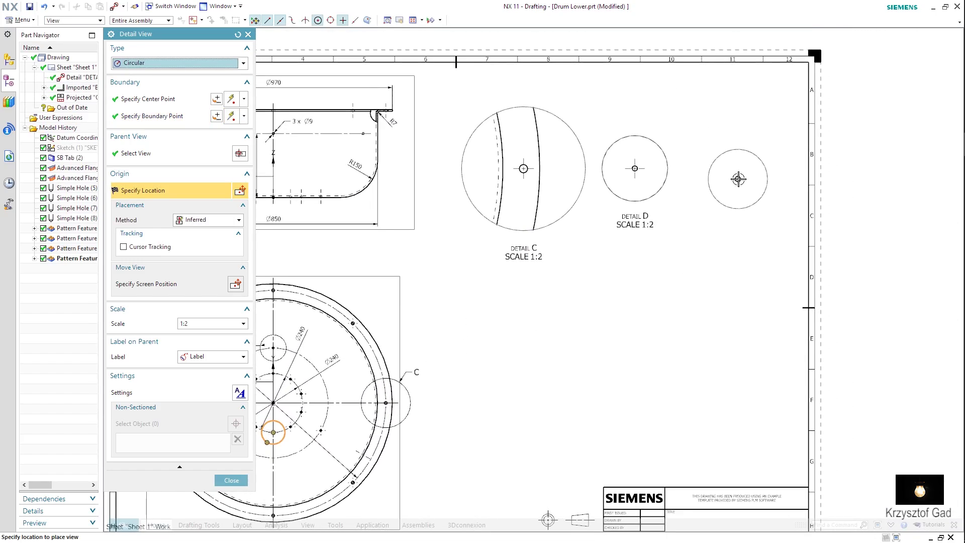
{"action": "left_click", "coordinate": [736, 169]}
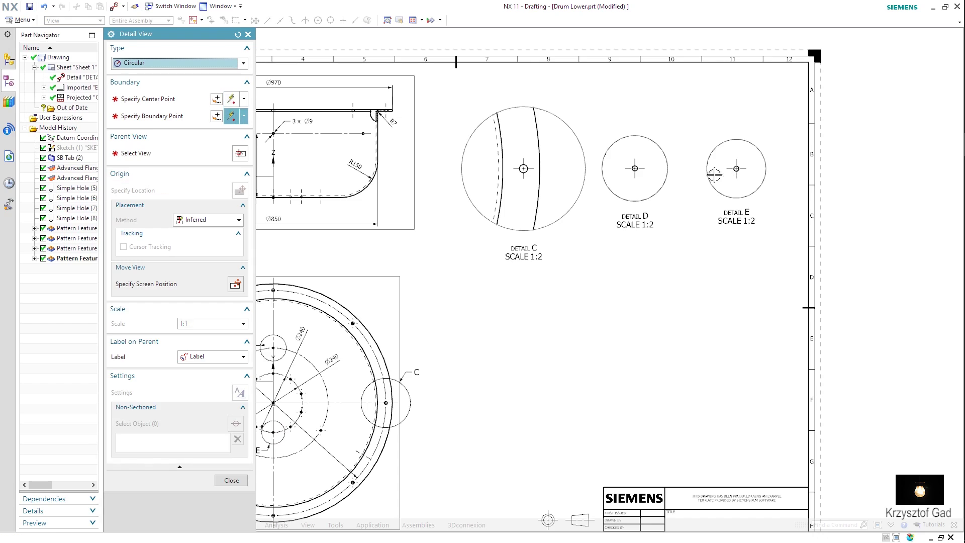
{"action": "key", "text": "ctrl+f"}
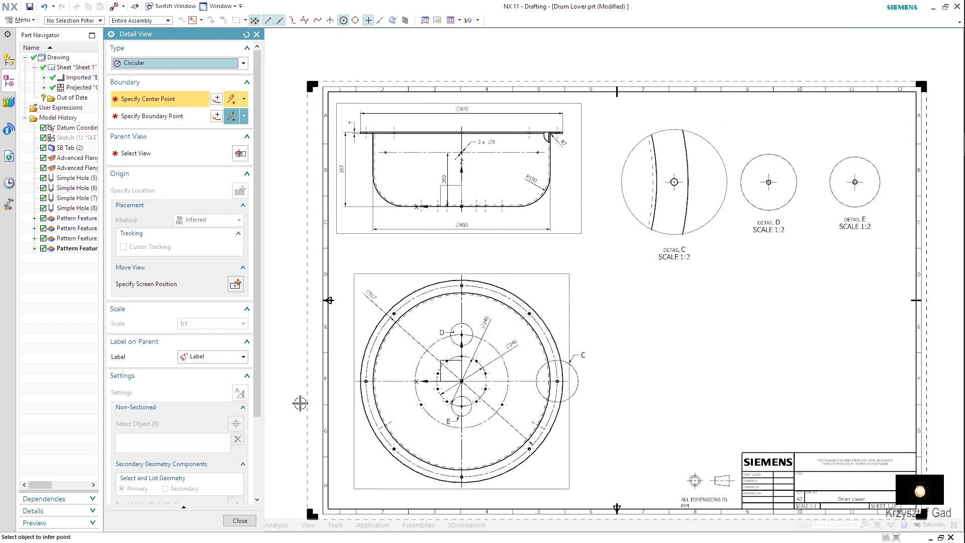
{"action": "left_click", "coordinate": [238, 520]}
- Dimension the detail C hole as 8 x Ø13,5 with horizontal text
{"action": "scroll", "coordinate": [367, 356], "scroll_direction": "up", "scroll_amount": 2}
{"action": "scroll", "coordinate": [367, 356], "scroll_direction": "up", "scroll_amount": 1}
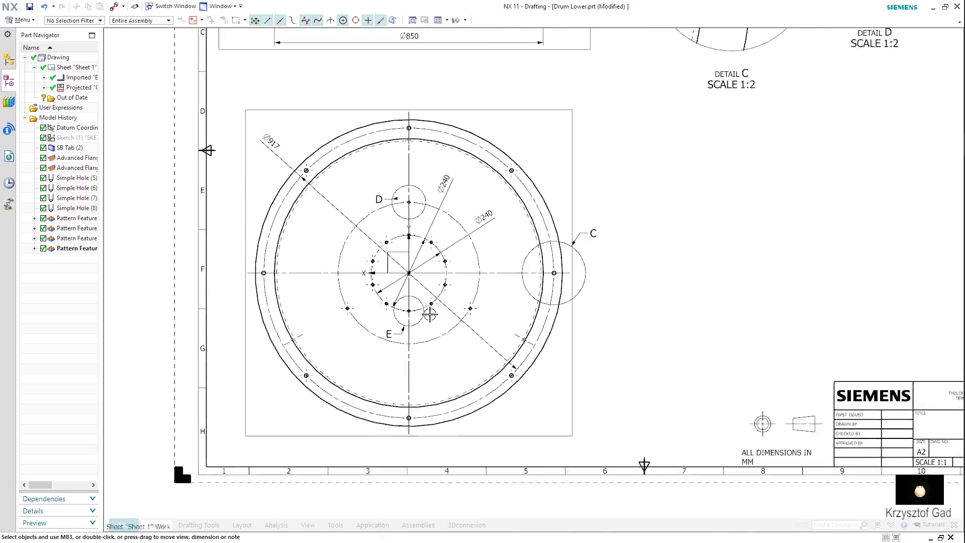
{"action": "scroll", "coordinate": [402, 276], "scroll_direction": "up", "scroll_amount": 2}
{"action": "scroll", "coordinate": [426, 200], "scroll_direction": "up", "scroll_amount": 1}
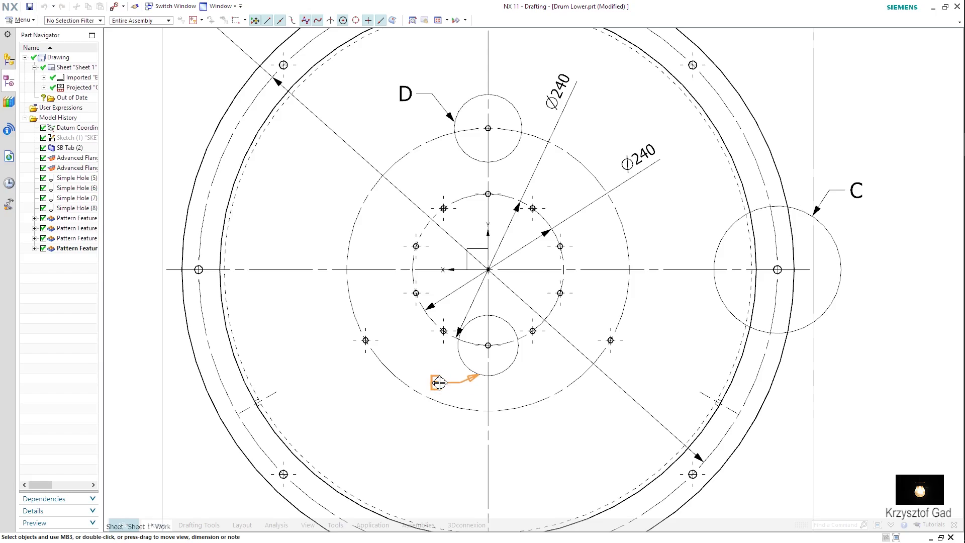
{"action": "scroll", "coordinate": [468, 364], "scroll_direction": "down", "scroll_amount": 3}
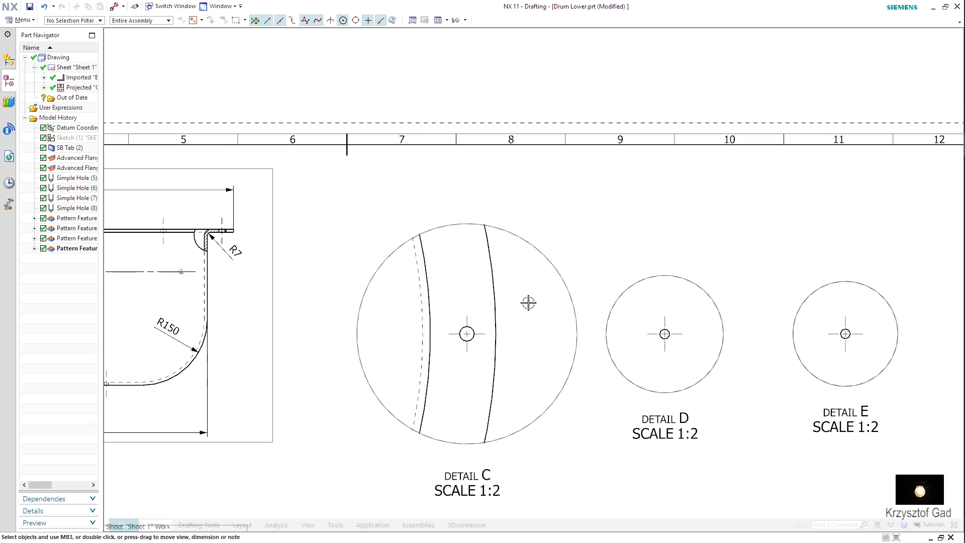
{"action": "right_click", "coordinate": [528, 302]}
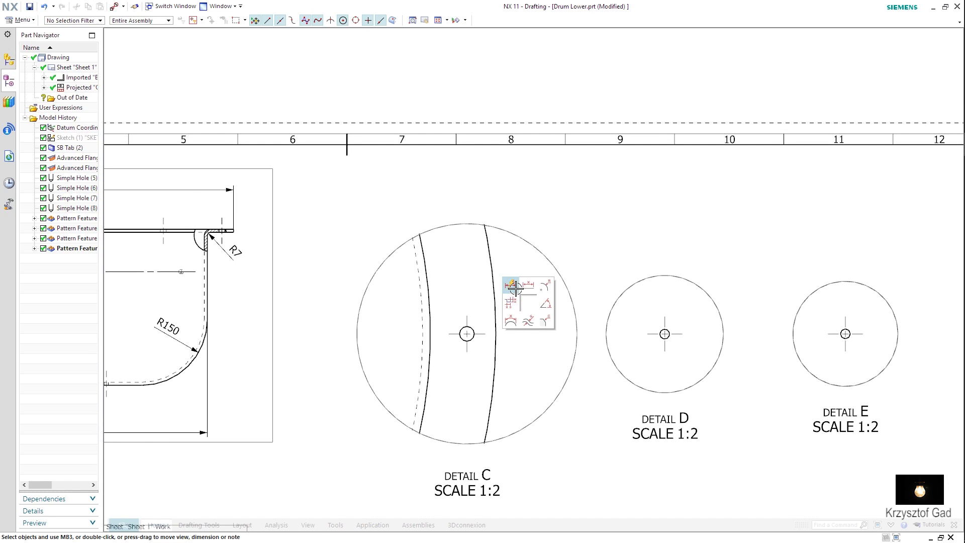
{"action": "left_click", "coordinate": [513, 285]}
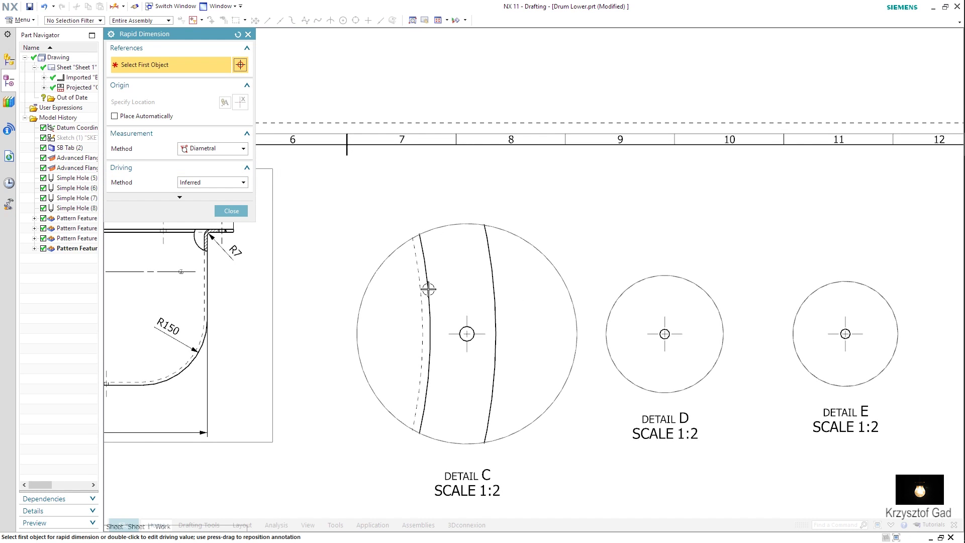
{"action": "left_click", "coordinate": [467, 332]}
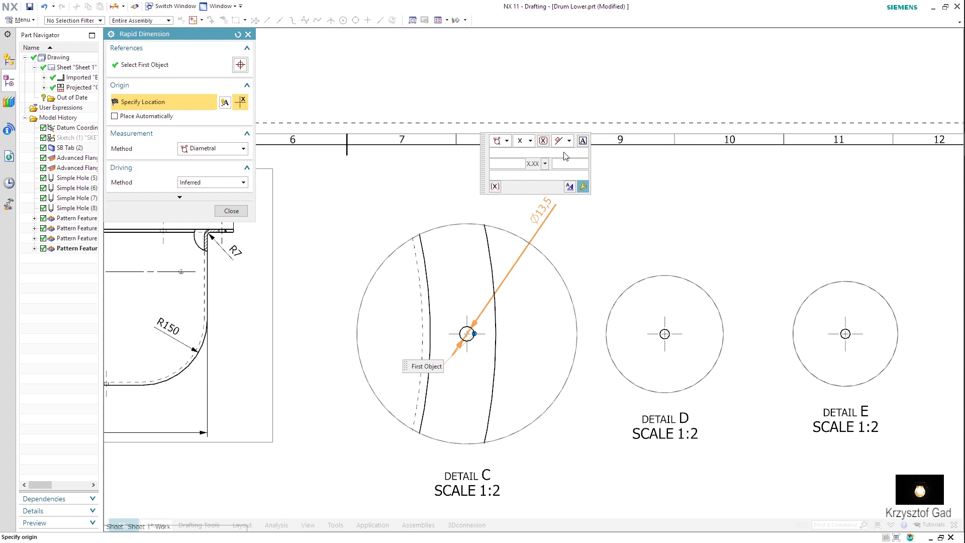
{"action": "left_click", "coordinate": [568, 155]}
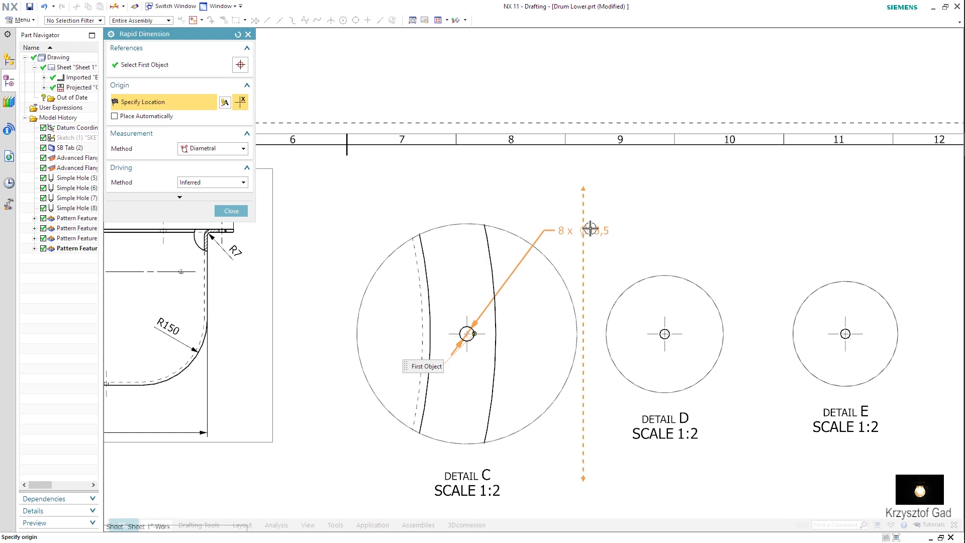
{"action": "left_click", "coordinate": [609, 219]}
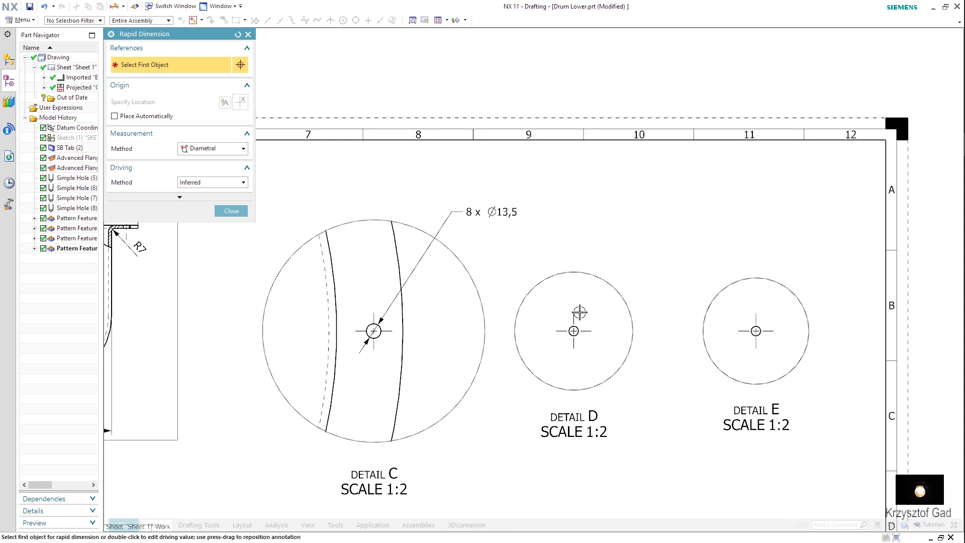
- Dimension the detail D and E holes as 3 x Ø9 and 10 x Ø9
{"action": "left_click", "coordinate": [574, 330]}
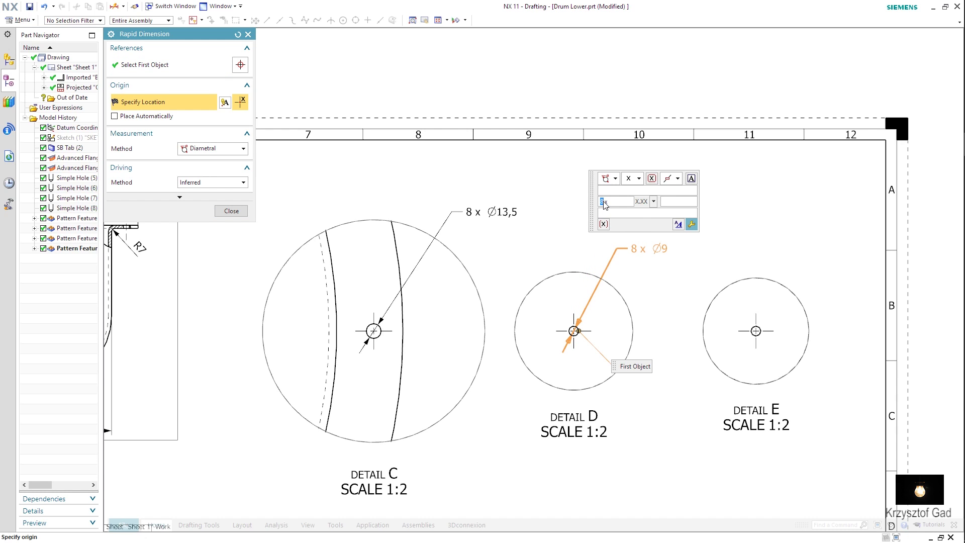
{"action": "left_click", "coordinate": [638, 248]}
{"action": "scroll", "coordinate": [691, 338], "scroll_direction": "up", "scroll_amount": 3}
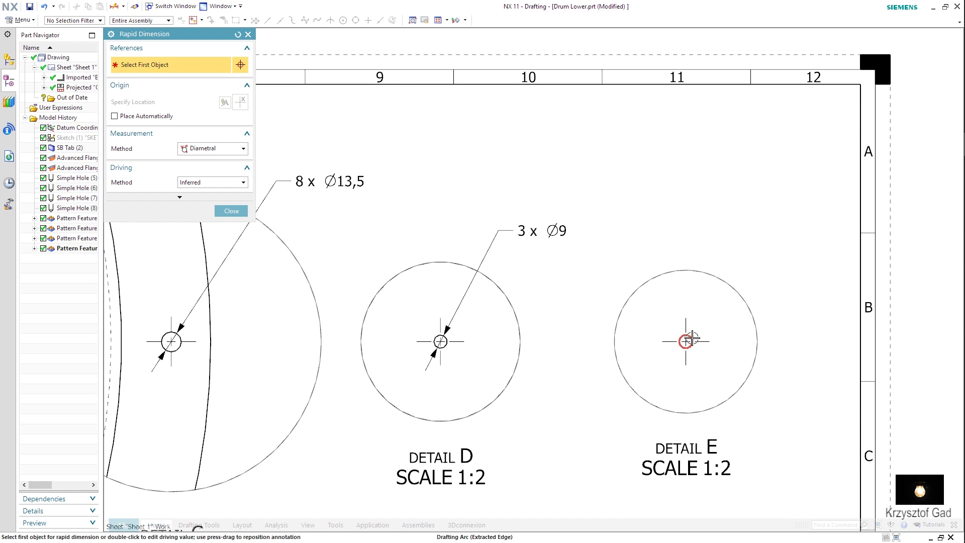
{"action": "left_click", "coordinate": [691, 339]}
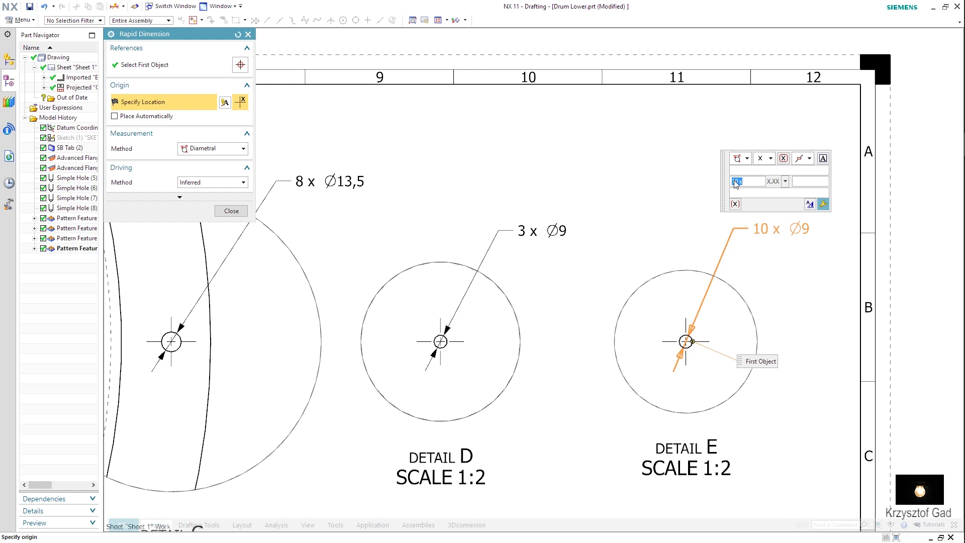
{"action": "left_click", "coordinate": [778, 227]}
{"action": "left_click", "coordinate": [232, 211]}
{"action": "scroll", "coordinate": [239, 211], "scroll_direction": "down", "scroll_amount": 1}
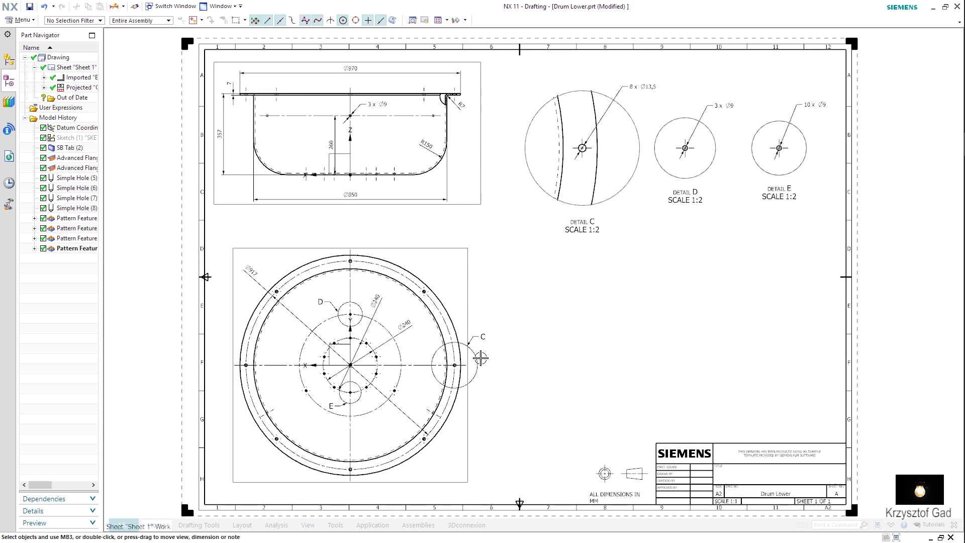
- Switch to Drum Top.prt in Drafting and close the title block dialog
{"action": "left_click", "coordinate": [171, 8]}
{"action": "left_click", "coordinate": [512, 249]}
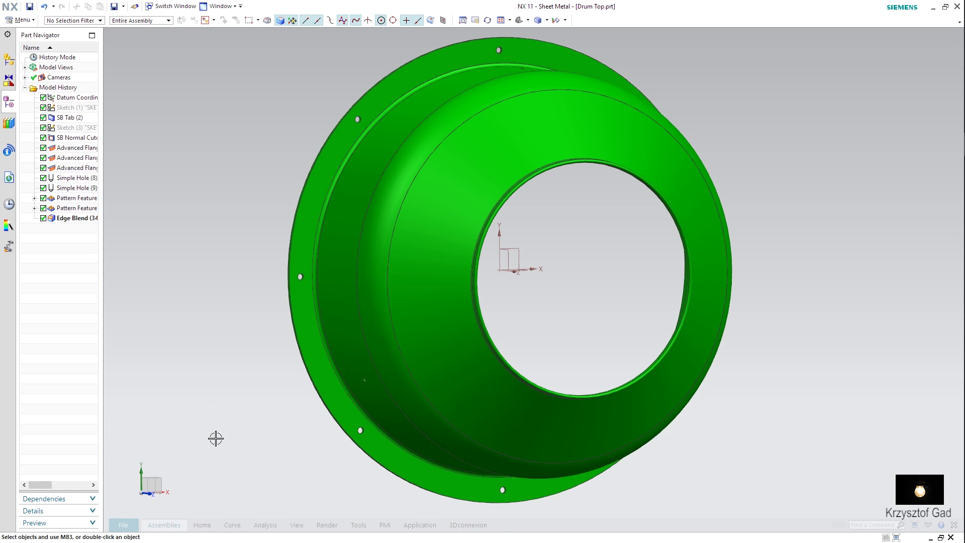
{"action": "left_click", "coordinate": [427, 526]}
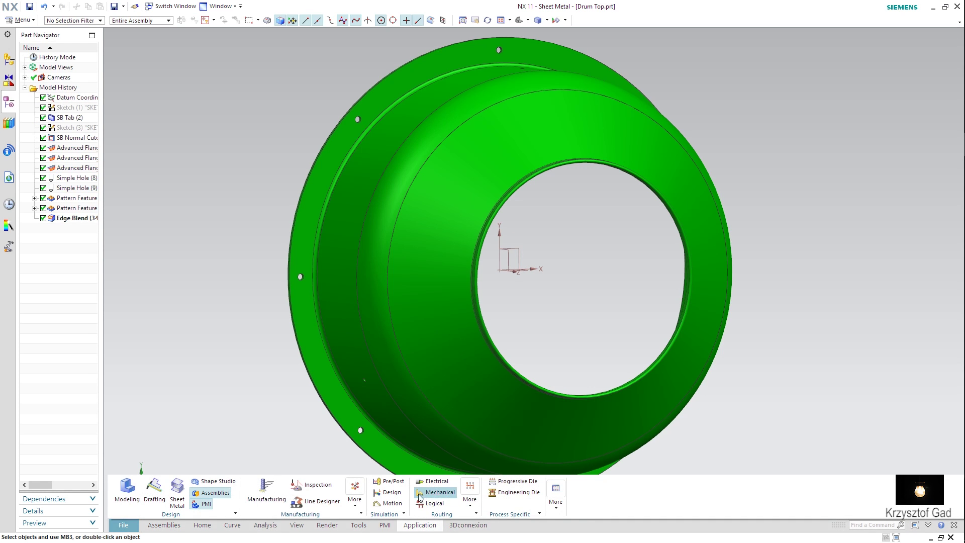
{"action": "left_click", "coordinate": [154, 489]}
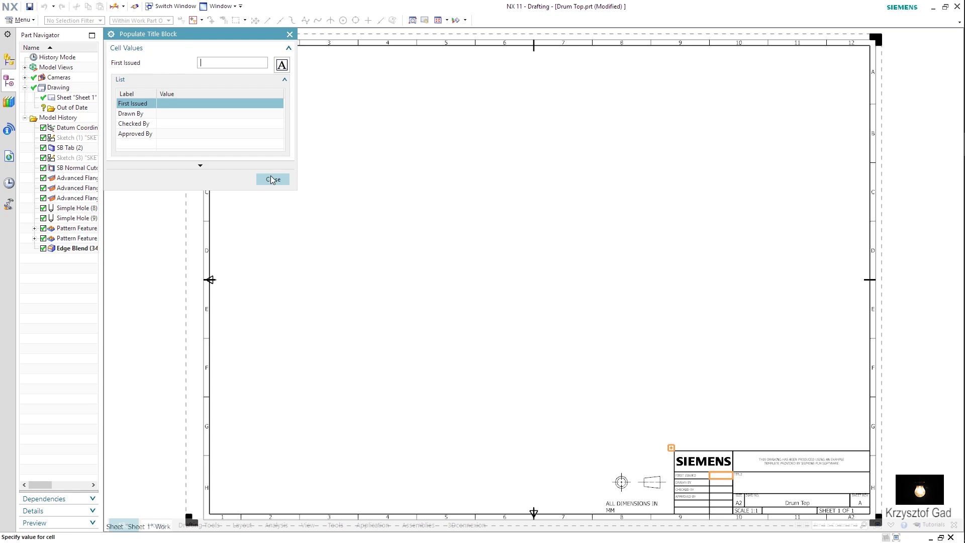
{"action": "left_click", "coordinate": [272, 179]}
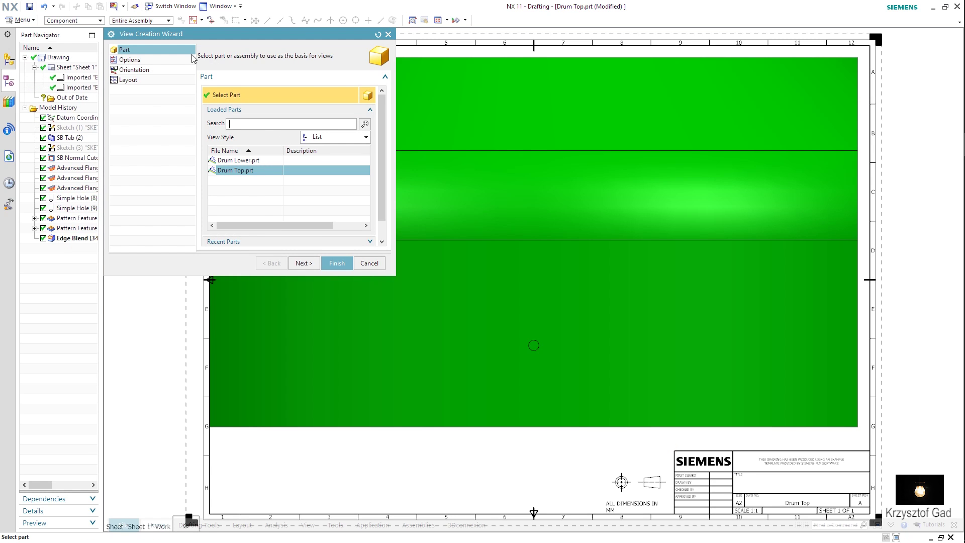
- Set the view to 1:5 scale, hidden wireframe preview, dashed hidden lines and smooth edges off
{"action": "left_click", "coordinate": [164, 59]}
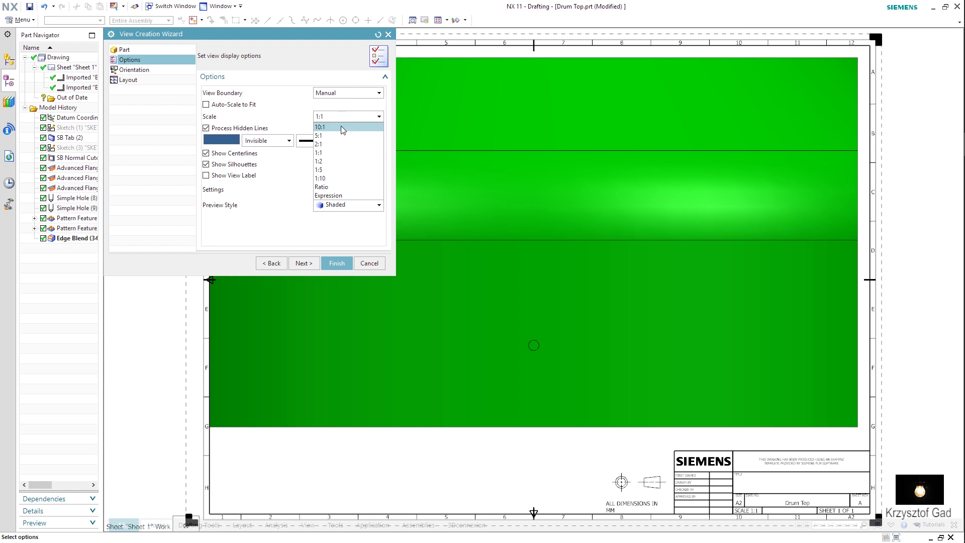
{"action": "left_click", "coordinate": [349, 170]}
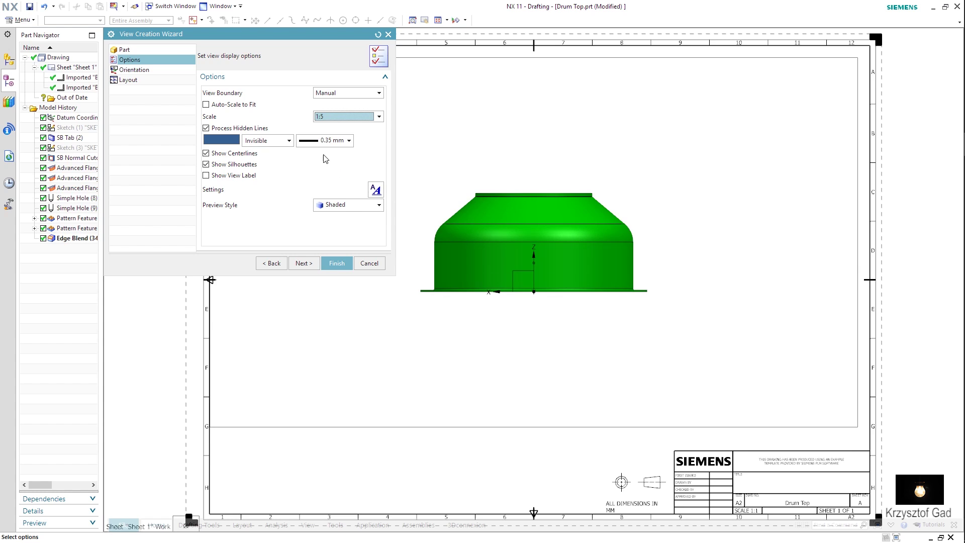
{"action": "left_click", "coordinate": [357, 205]}
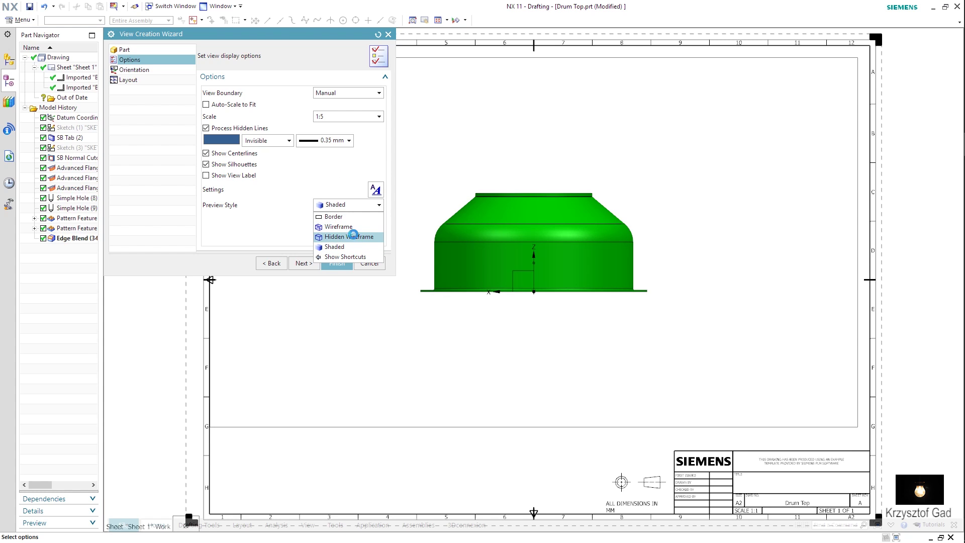
{"action": "left_click", "coordinate": [354, 235]}
{"action": "left_click", "coordinate": [374, 191]}
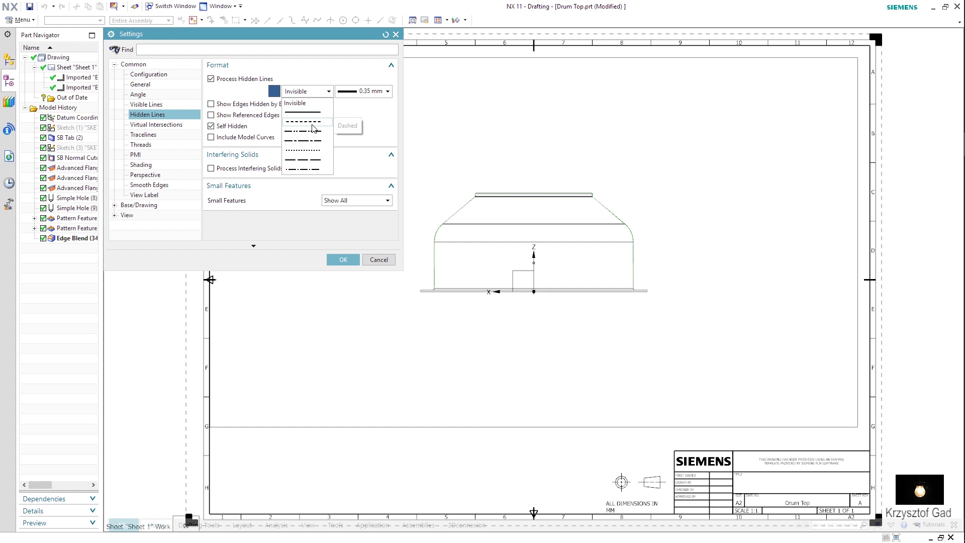
{"action": "left_click", "coordinate": [313, 123]}
{"action": "left_click", "coordinate": [159, 185]}
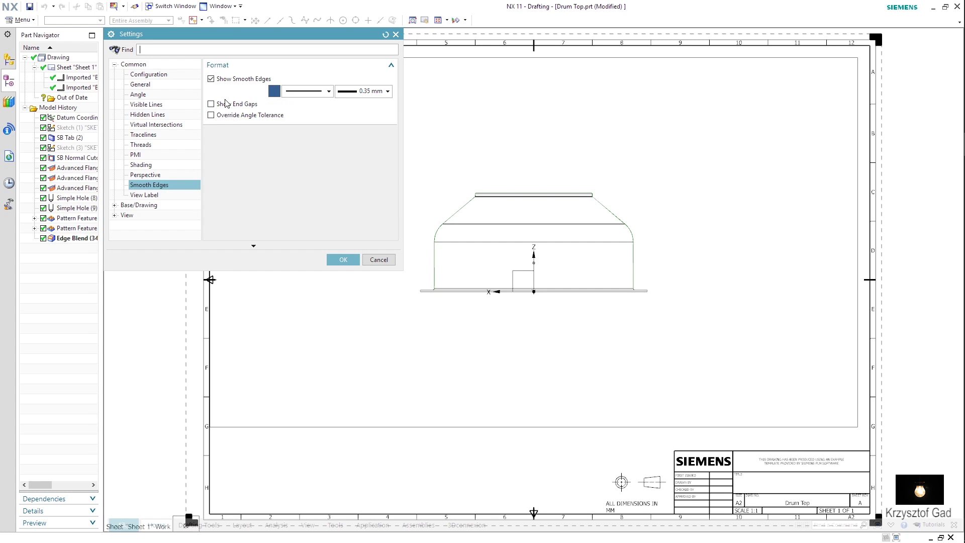
{"action": "left_click", "coordinate": [239, 79]}
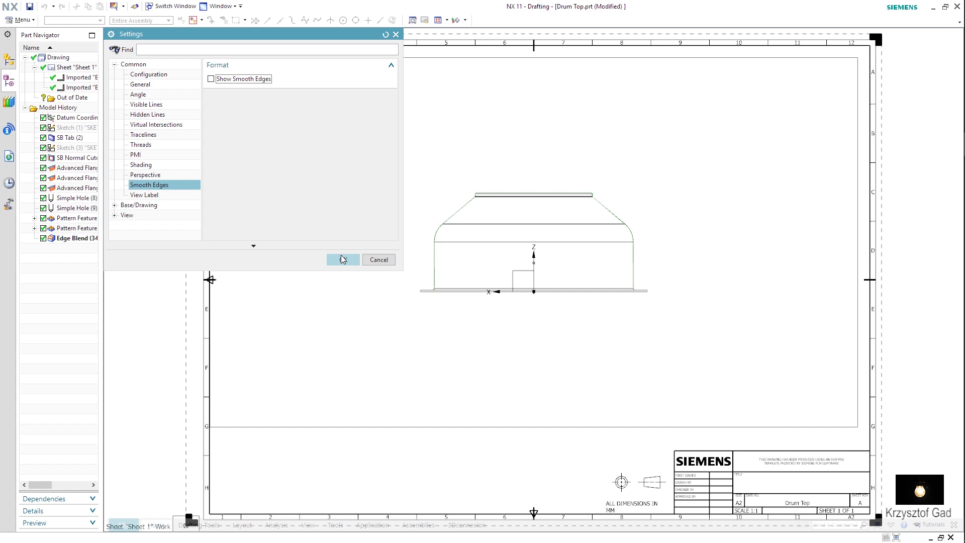
{"action": "left_click", "coordinate": [338, 259]}
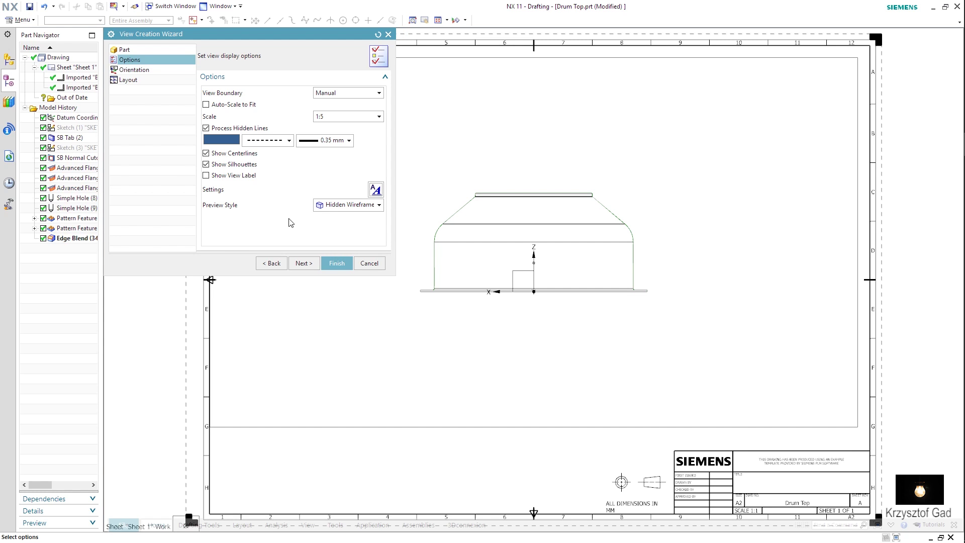
{"action": "left_click", "coordinate": [146, 70]}
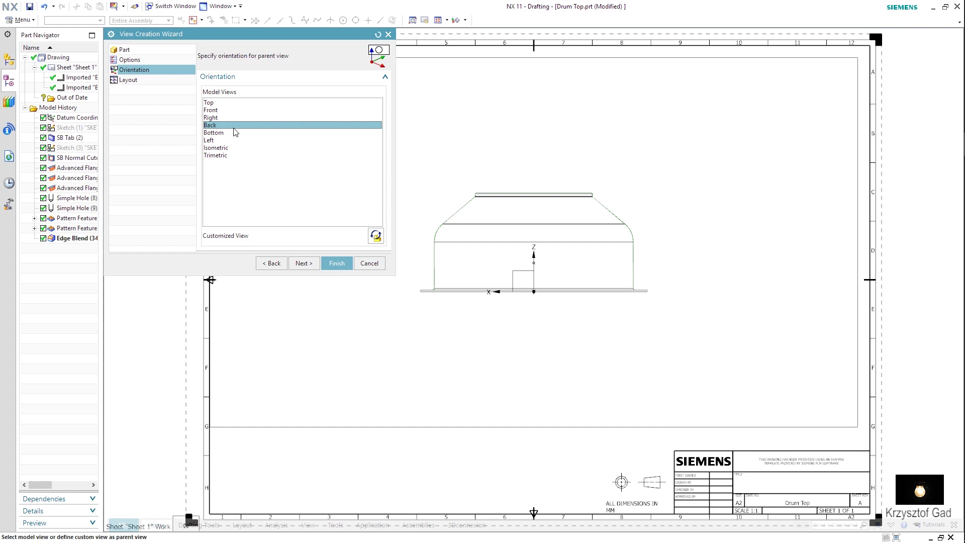
- Place the base view with a custom orientation: normal along Y, X direction along X
{"action": "left_click", "coordinate": [376, 237]}
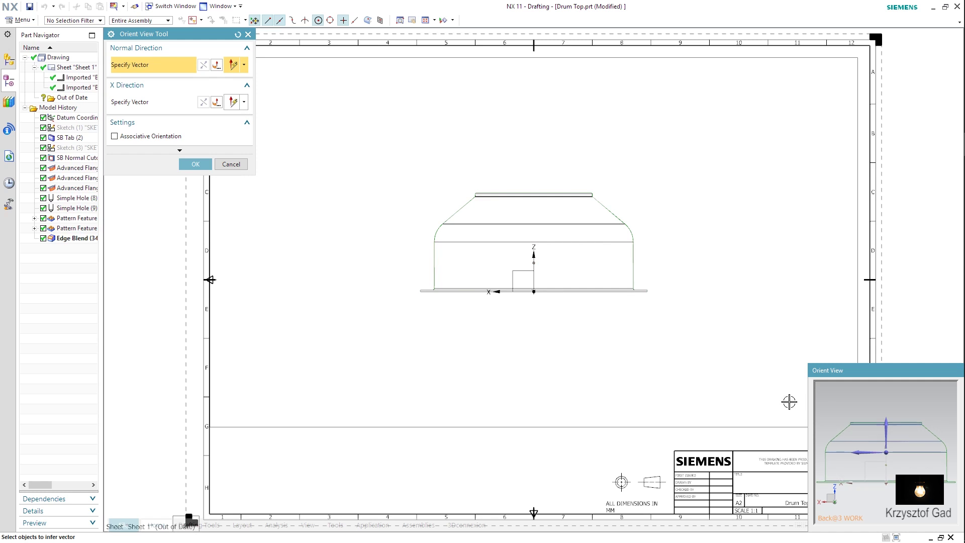
{"action": "middle_click_drag", "start_coordinate": [844, 417], "coordinate": [890, 467]}
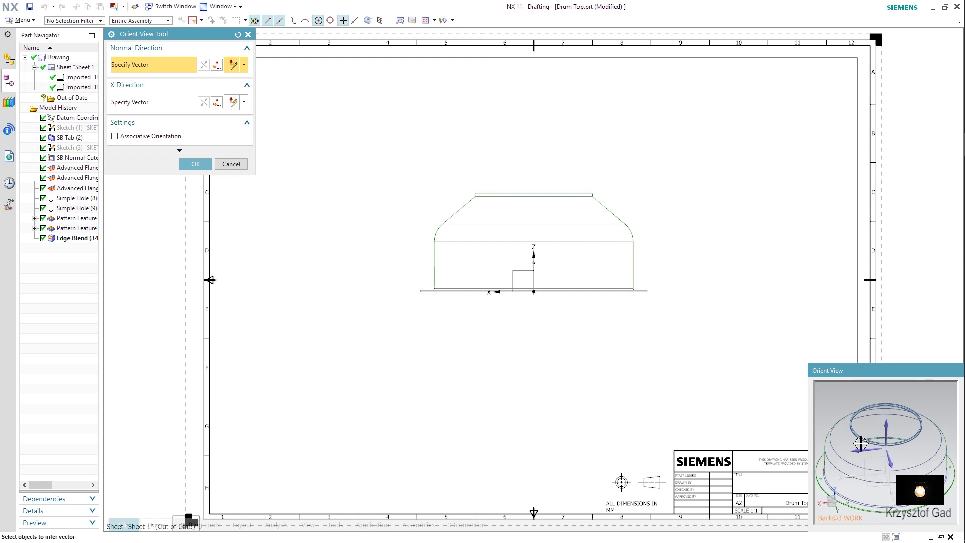
{"action": "left_click", "coordinate": [896, 465]}
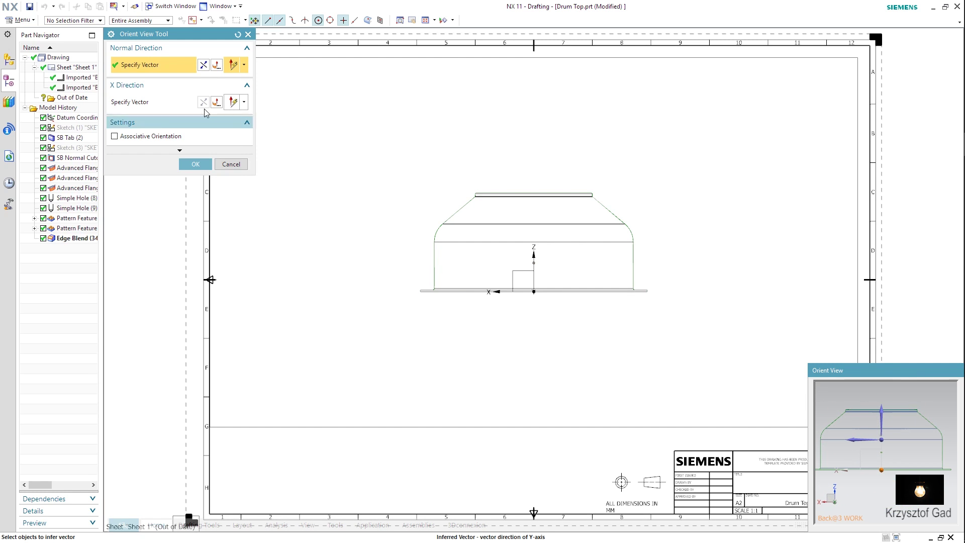
{"action": "left_click", "coordinate": [180, 101]}
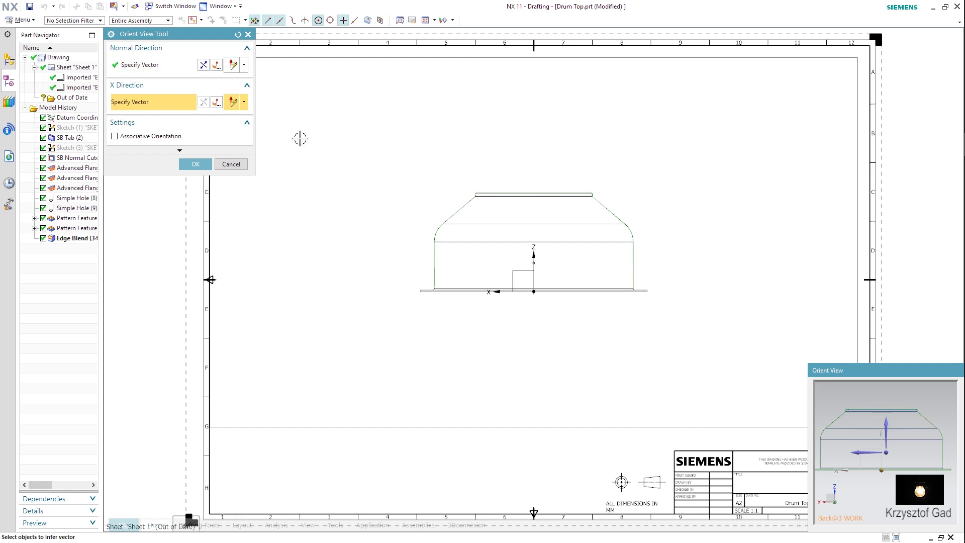
{"action": "left_click", "coordinate": [859, 454]}
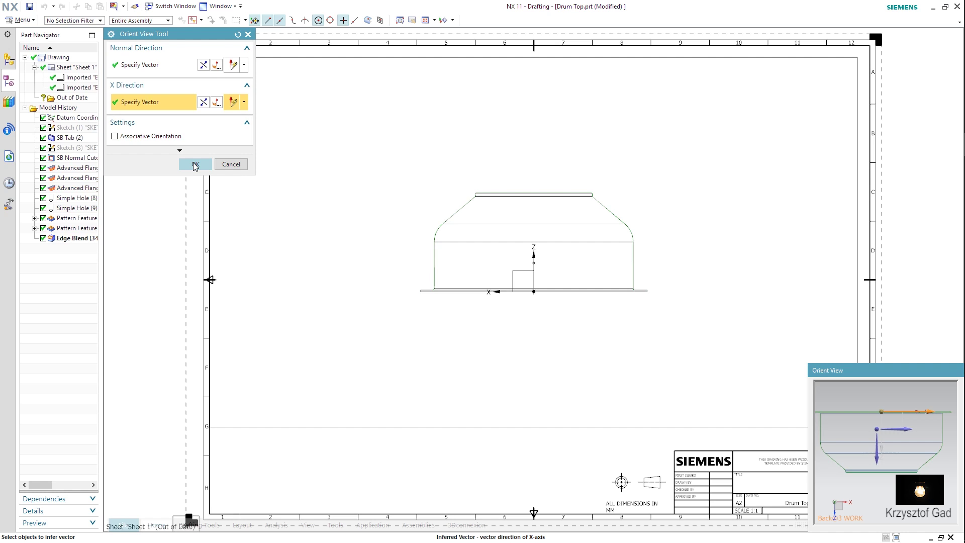
{"action": "left_click", "coordinate": [195, 164]}
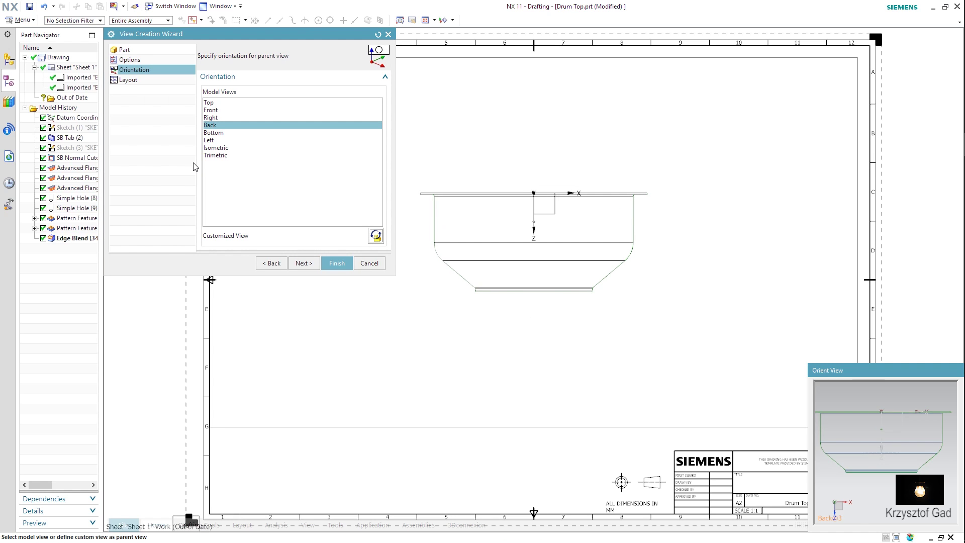
{"action": "left_click", "coordinate": [338, 263]}
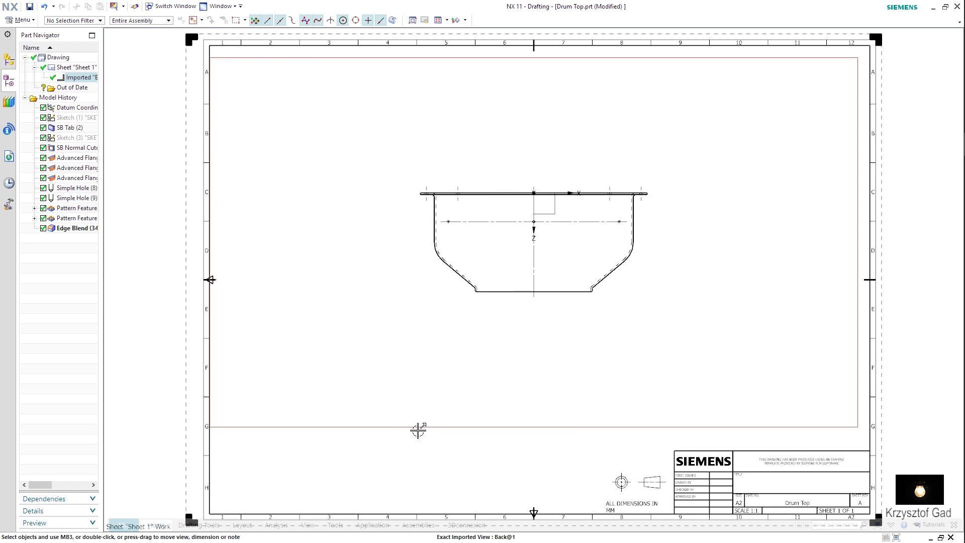
- Crop the base view with a manual rectangular boundary and move it to the upper left
{"action": "right_click", "coordinate": [421, 190]}
{"action": "left_click", "coordinate": [432, 314]}
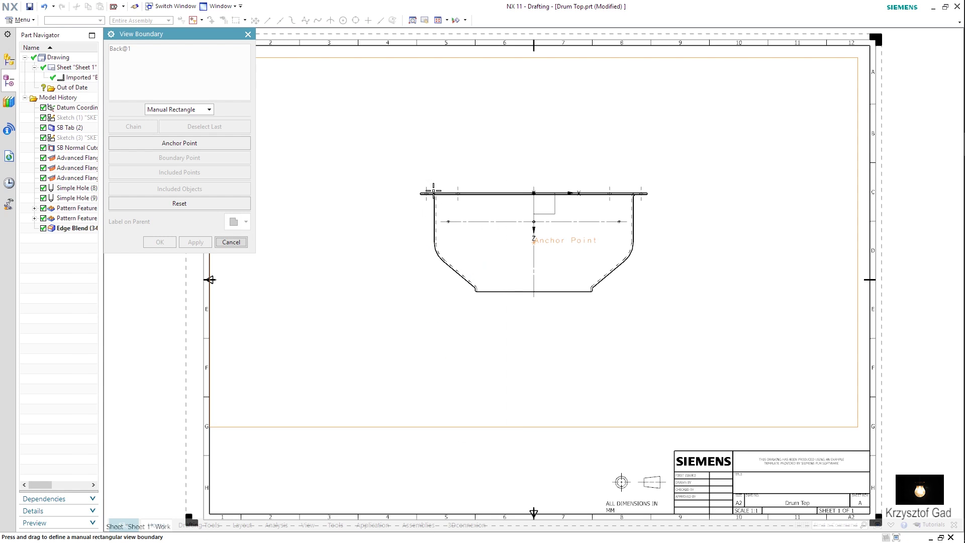
{"action": "left_click_drag", "start_coordinate": [582, 258], "coordinate": [671, 321]}
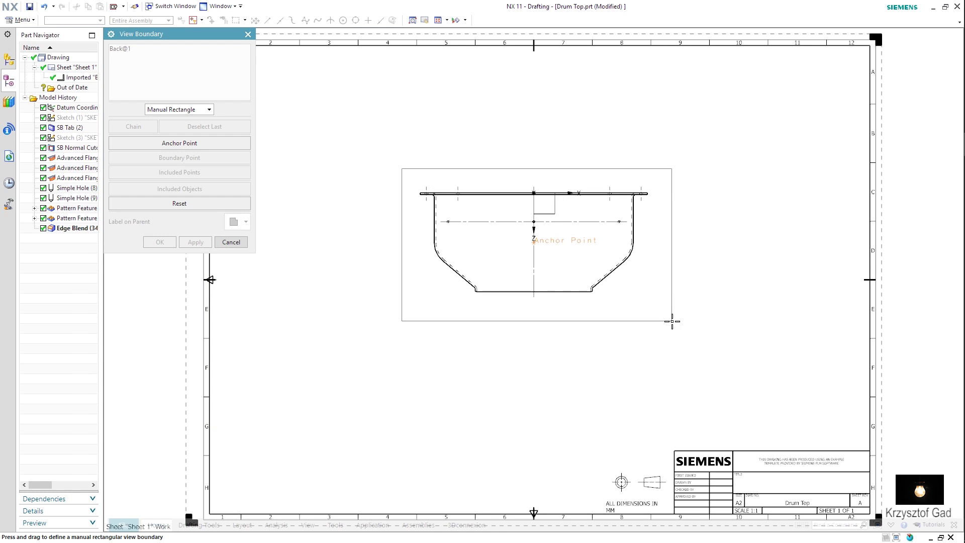
{"action": "left_click", "coordinate": [228, 245]}
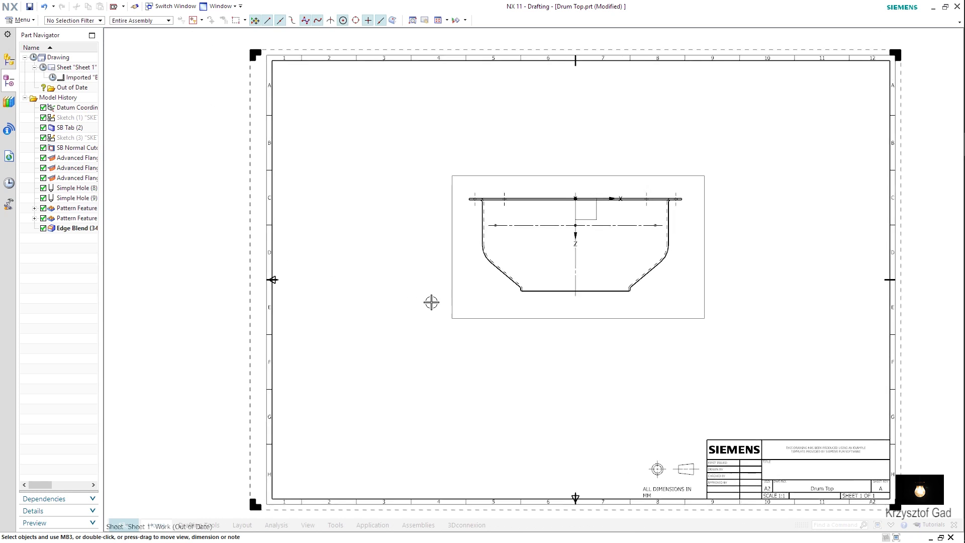
{"action": "left_click_drag", "start_coordinate": [457, 289], "coordinate": [319, 199]}
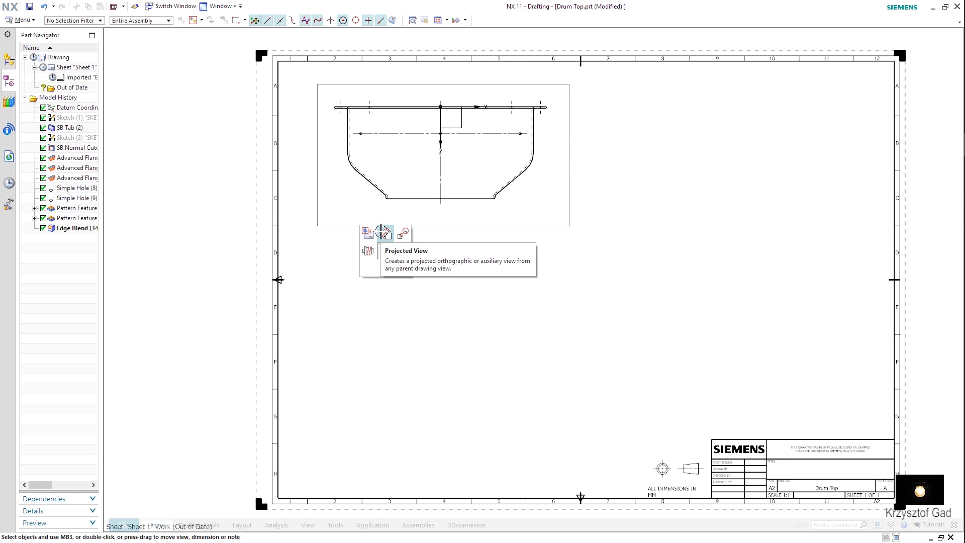
- Project a top view from the base view and place it below
{"action": "left_click", "coordinate": [381, 232]}
{"action": "left_click", "coordinate": [431, 367]}
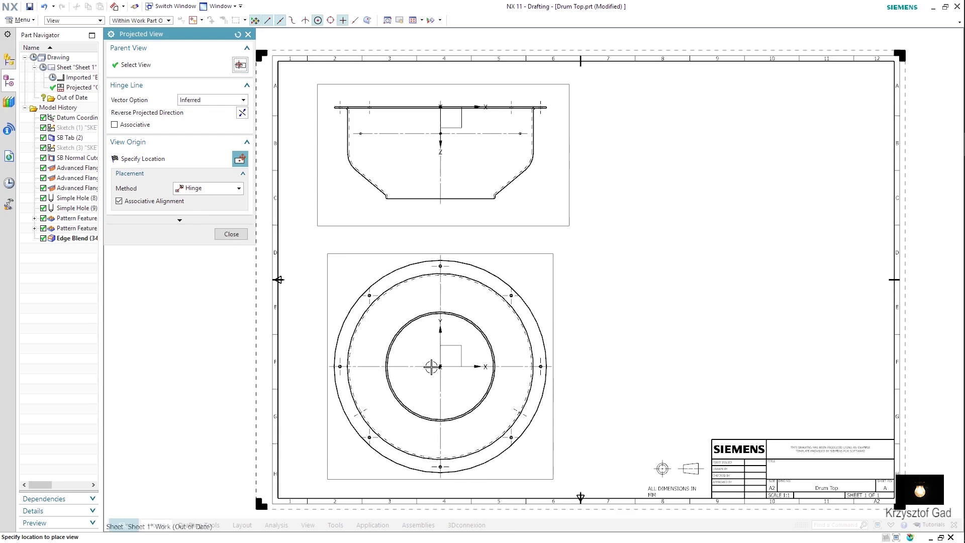
{"action": "left_click", "coordinate": [240, 233]}
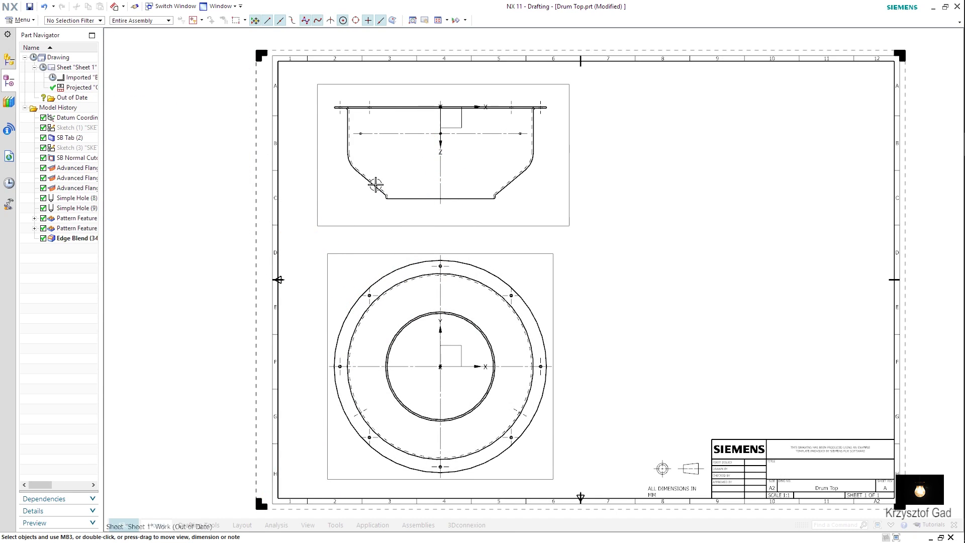
- Add cylindrical Ø850 and Ø500 diameter dimensions below the Drum Top base view
{"action": "scroll", "coordinate": [404, 173], "scroll_direction": "up", "scroll_amount": 2}
{"action": "scroll", "coordinate": [409, 170], "scroll_direction": "up", "scroll_amount": 1}
{"action": "scroll", "coordinate": [410, 171], "scroll_direction": "up", "scroll_amount": 1}
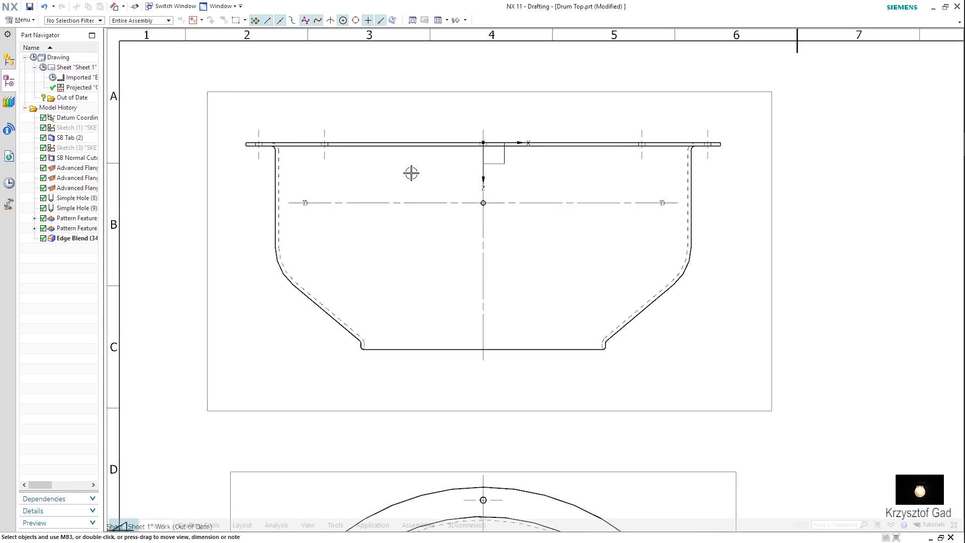
{"action": "scroll", "coordinate": [411, 173], "scroll_direction": "up", "scroll_amount": 1}
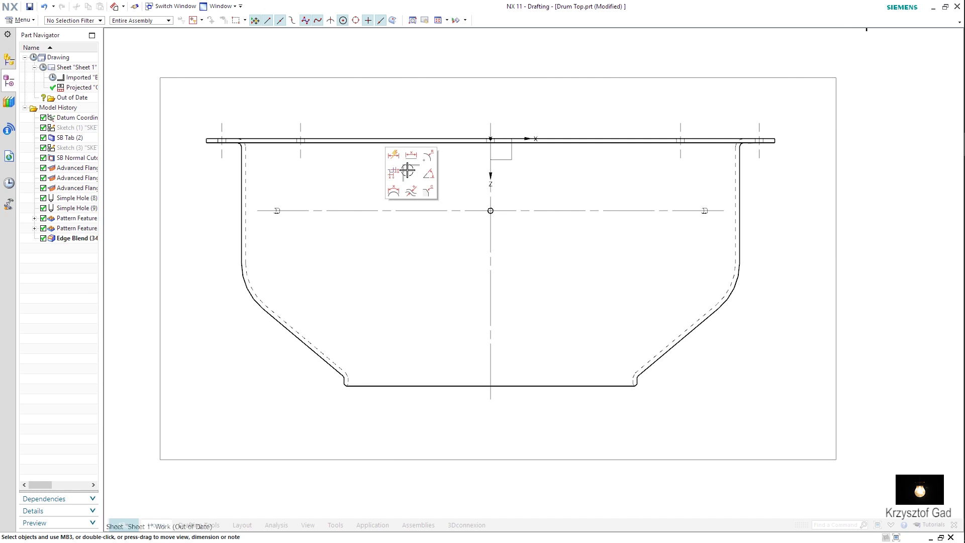
{"action": "left_click", "coordinate": [395, 156]}
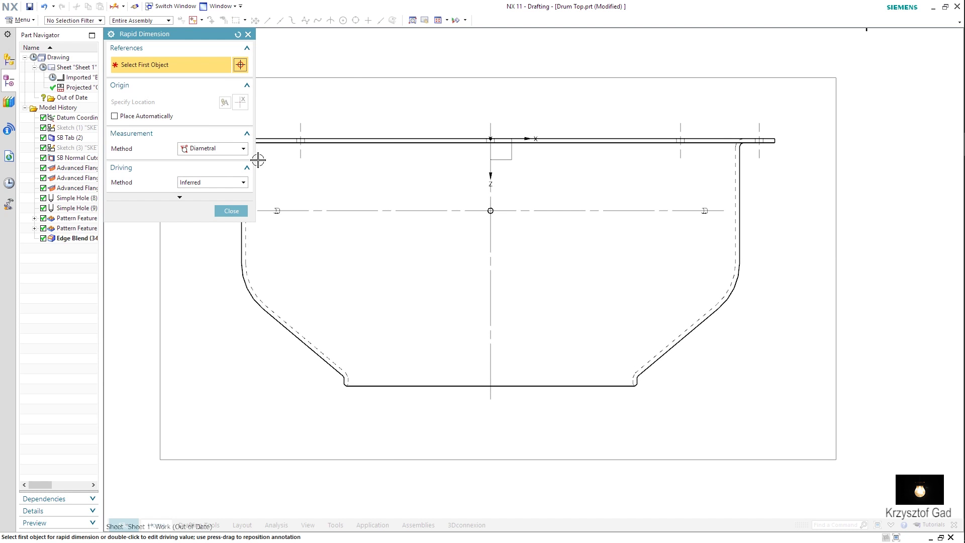
{"action": "left_click", "coordinate": [207, 148]}
{"action": "left_click", "coordinate": [205, 212]}
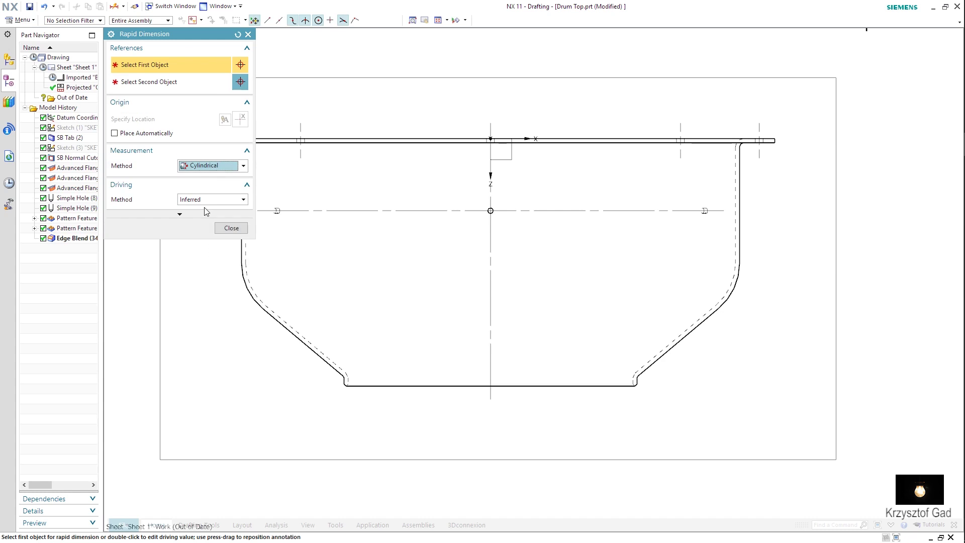
{"action": "left_click", "coordinate": [236, 257]}
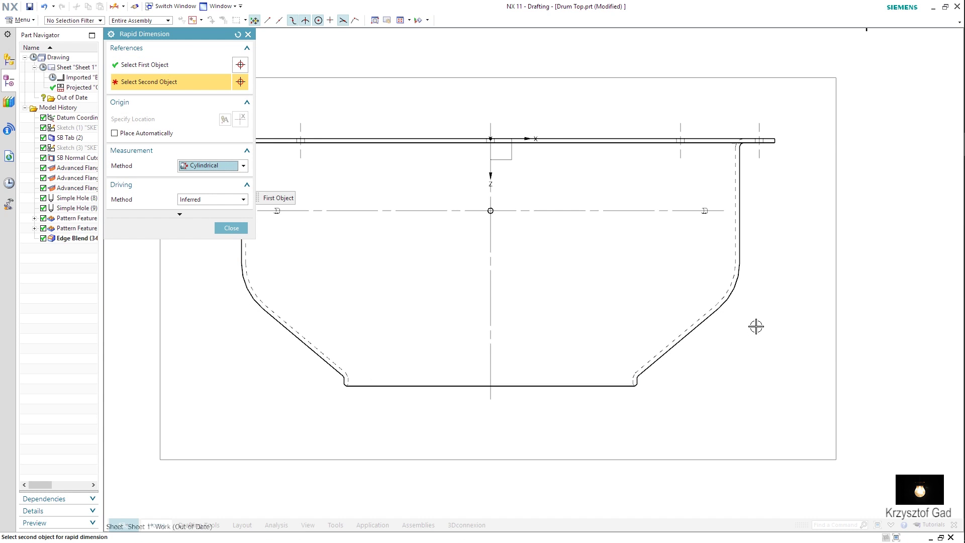
{"action": "left_click", "coordinate": [739, 262]}
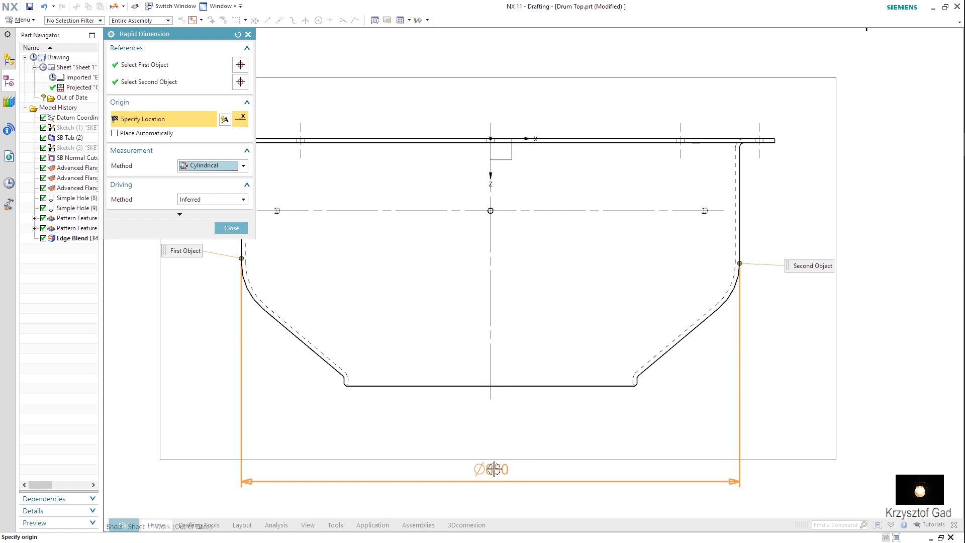
{"action": "left_click", "coordinate": [487, 486]}
{"action": "scroll", "coordinate": [634, 390], "scroll_direction": "up", "scroll_amount": 2}
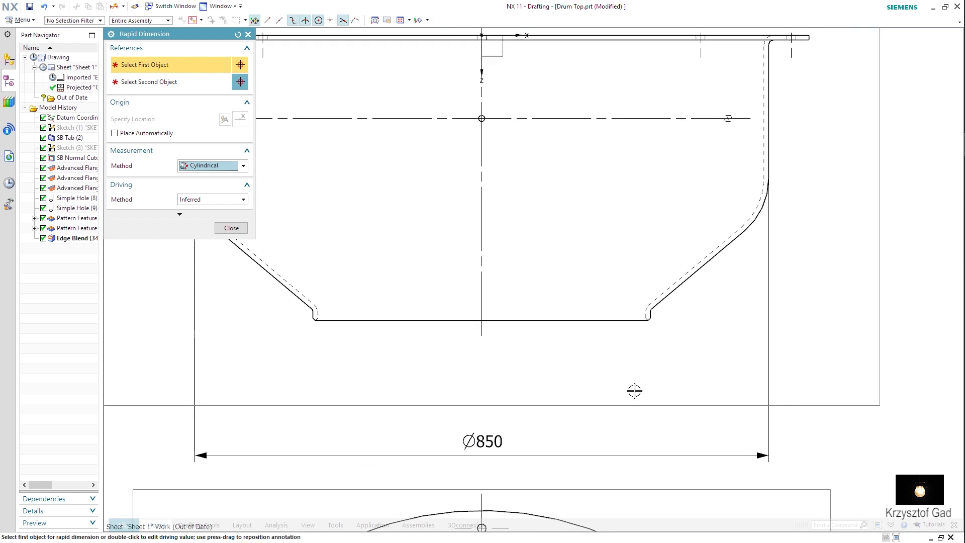
{"action": "scroll", "coordinate": [646, 387], "scroll_direction": "up", "scroll_amount": 3}
{"action": "left_click", "coordinate": [648, 342]}
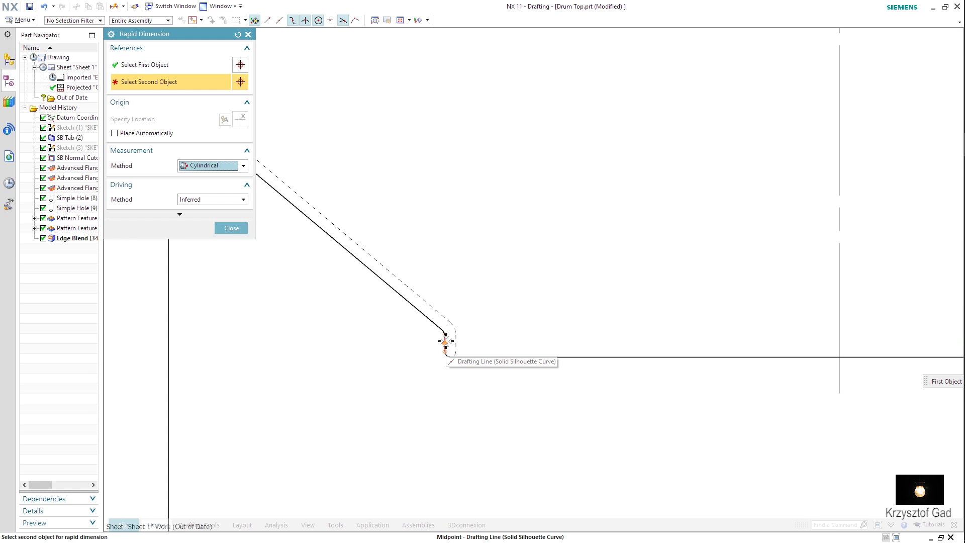
{"action": "left_click", "coordinate": [445, 342]}
{"action": "scroll", "coordinate": [502, 391], "scroll_direction": "down", "scroll_amount": 3}
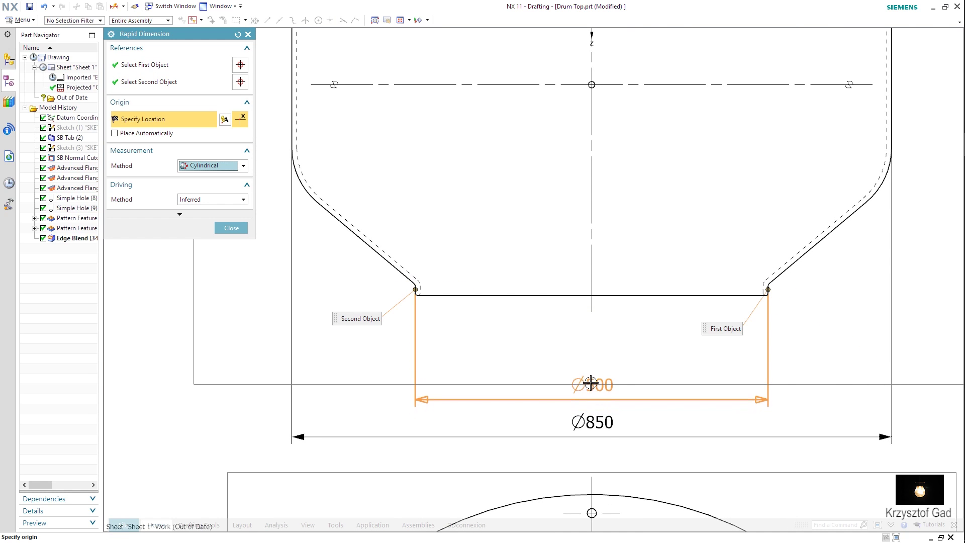
{"action": "left_click", "coordinate": [591, 383]}
- Dimension the top flange width as Ø970, placed above the flange
{"action": "scroll", "coordinate": [588, 377], "scroll_direction": "down", "scroll_amount": 3}
{"action": "scroll", "coordinate": [492, 382], "scroll_direction": "down", "scroll_amount": 1}
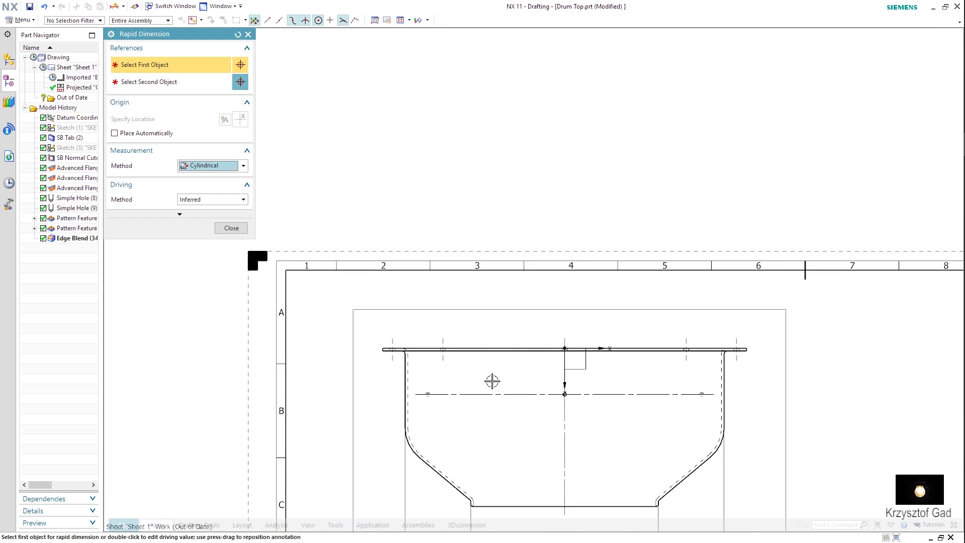
{"action": "scroll", "coordinate": [373, 386], "scroll_direction": "up", "scroll_amount": 2}
{"action": "scroll", "coordinate": [390, 396], "scroll_direction": "up", "scroll_amount": 3}
{"action": "scroll", "coordinate": [334, 399], "scroll_direction": "up", "scroll_amount": 3}
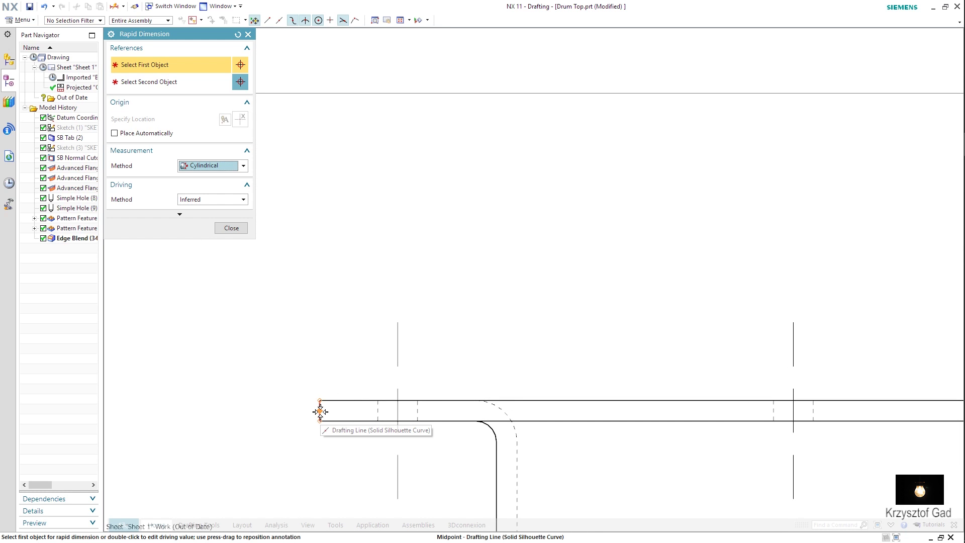
{"action": "left_click", "coordinate": [320, 411]}
{"action": "scroll", "coordinate": [563, 370], "scroll_direction": "down", "scroll_amount": 5}
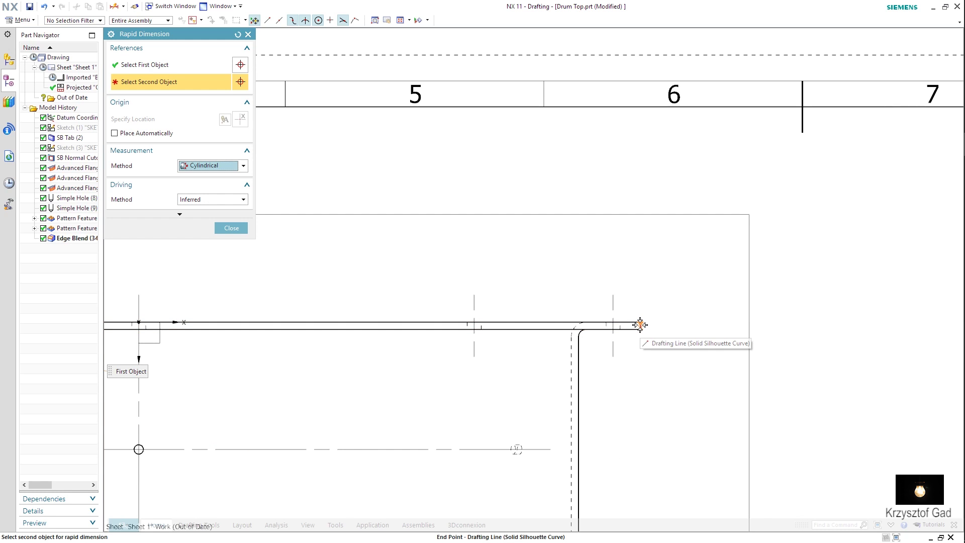
{"action": "left_click", "coordinate": [638, 327]}
{"action": "scroll", "coordinate": [552, 254], "scroll_direction": "down", "scroll_amount": 1}
{"action": "scroll", "coordinate": [542, 254], "scroll_direction": "down", "scroll_amount": 1}
{"action": "scroll", "coordinate": [542, 254], "scroll_direction": "down", "scroll_amount": 1}
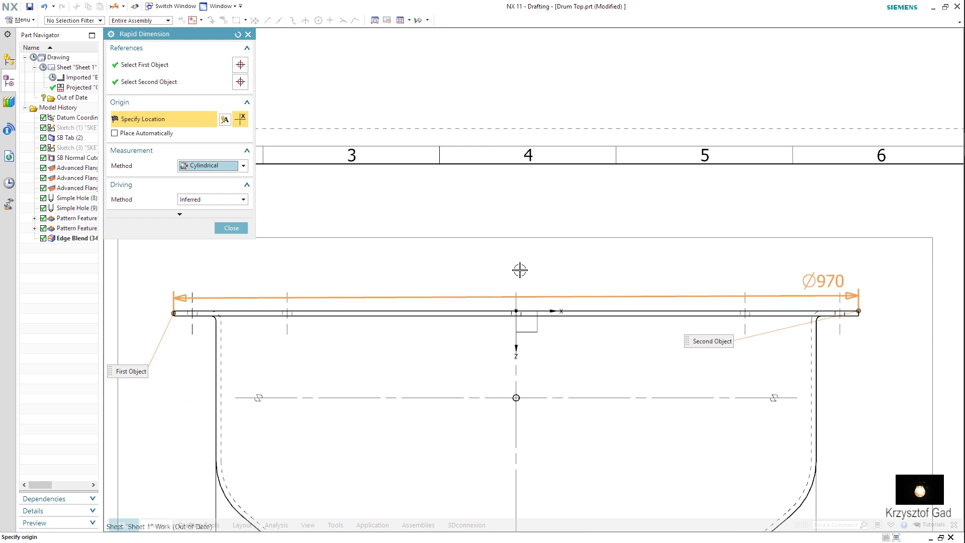
{"action": "left_click", "coordinate": [508, 258]}
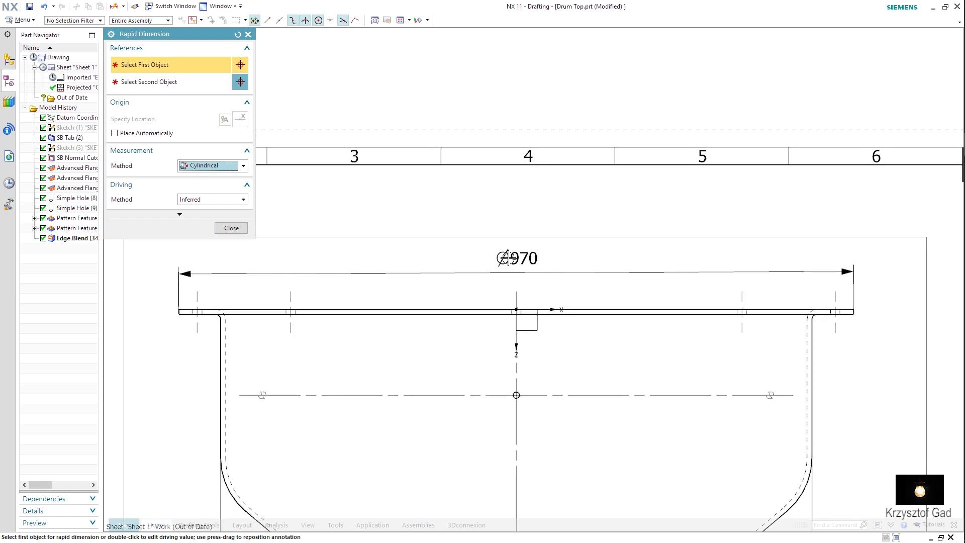
- Add vertical dimensions for the 422 overall height and the flange thickness
{"action": "scroll", "coordinate": [508, 258], "scroll_direction": "down", "scroll_amount": 2}
{"action": "left_click", "coordinate": [218, 163]}
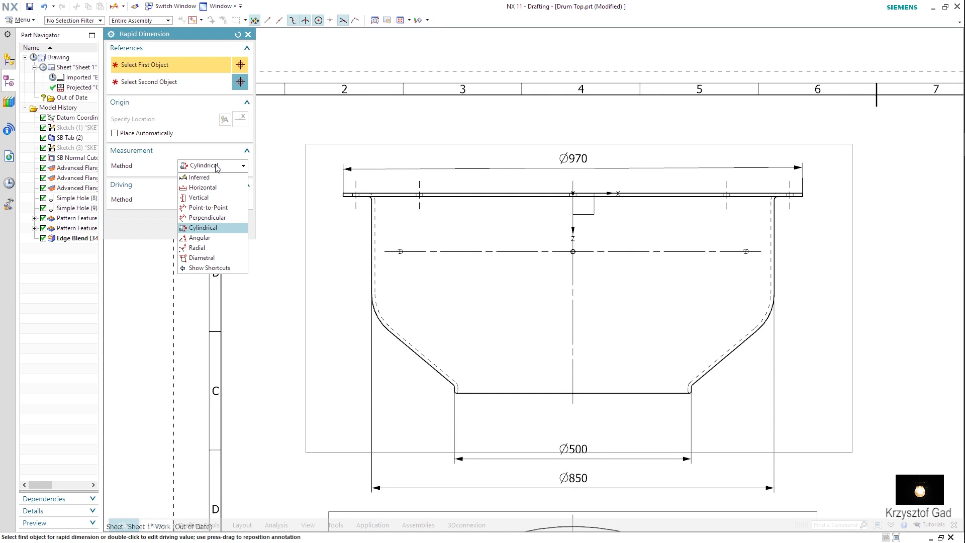
{"action": "left_click", "coordinate": [212, 197]}
{"action": "scroll", "coordinate": [429, 211], "scroll_direction": "up", "scroll_amount": 2}
{"action": "scroll", "coordinate": [499, 200], "scroll_direction": "up", "scroll_amount": 2}
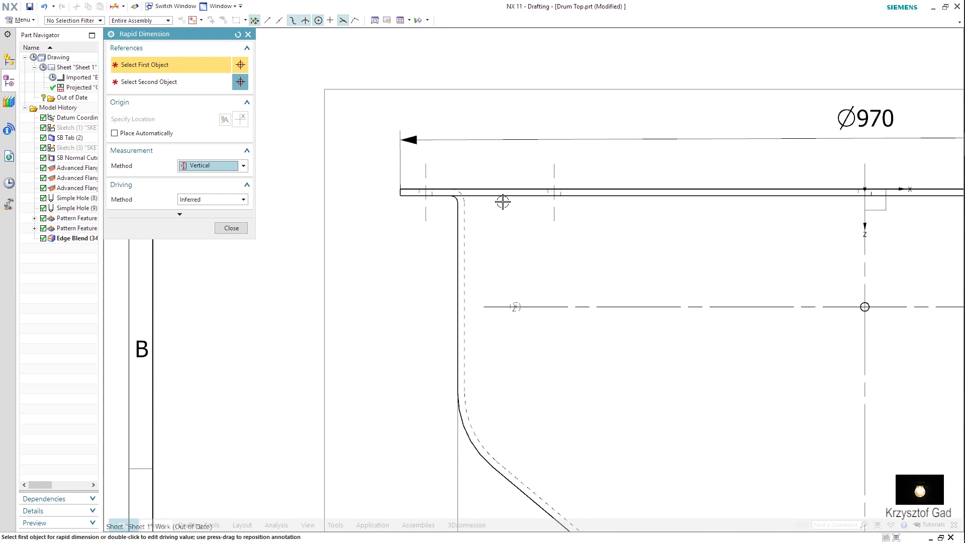
{"action": "left_click", "coordinate": [507, 187]}
{"action": "scroll", "coordinate": [555, 319], "scroll_direction": "down", "scroll_amount": 1}
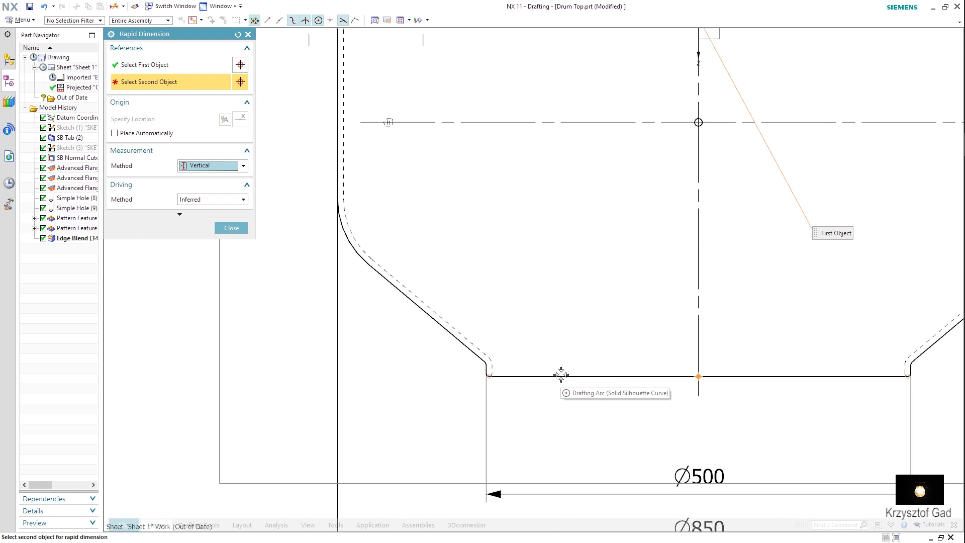
{"action": "left_click", "coordinate": [561, 375]}
{"action": "scroll", "coordinate": [442, 327], "scroll_direction": "down", "scroll_amount": 1}
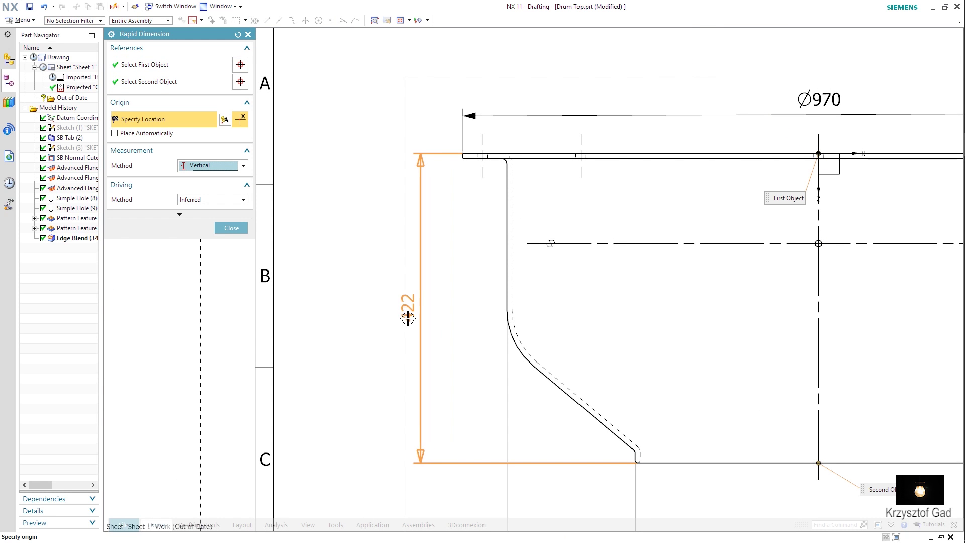
{"action": "left_click", "coordinate": [380, 312]}
{"action": "scroll", "coordinate": [453, 286], "scroll_direction": "up", "scroll_amount": 2}
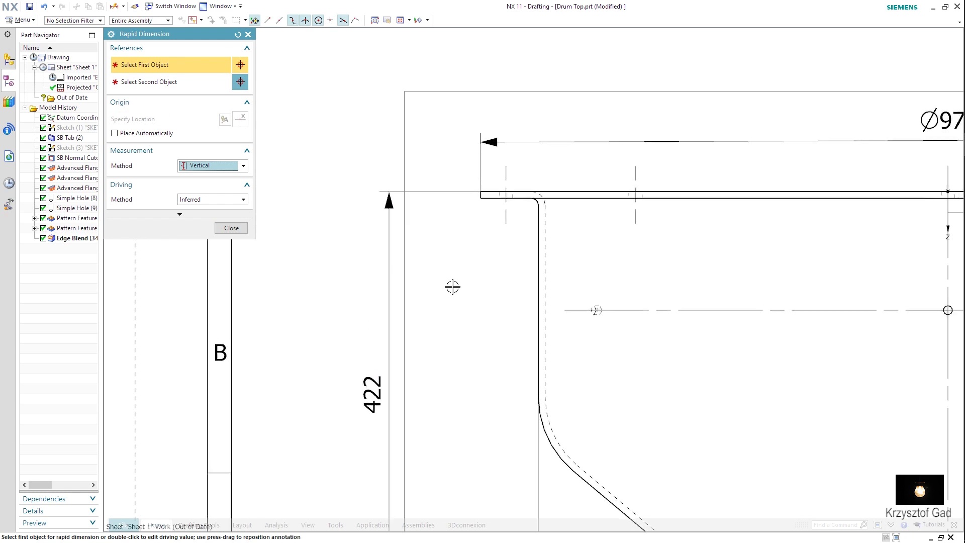
{"action": "scroll", "coordinate": [487, 296], "scroll_direction": "up", "scroll_amount": 2}
{"action": "scroll", "coordinate": [487, 296], "scroll_direction": "up", "scroll_amount": 3}
{"action": "scroll", "coordinate": [528, 344], "scroll_direction": "up", "scroll_amount": 1}
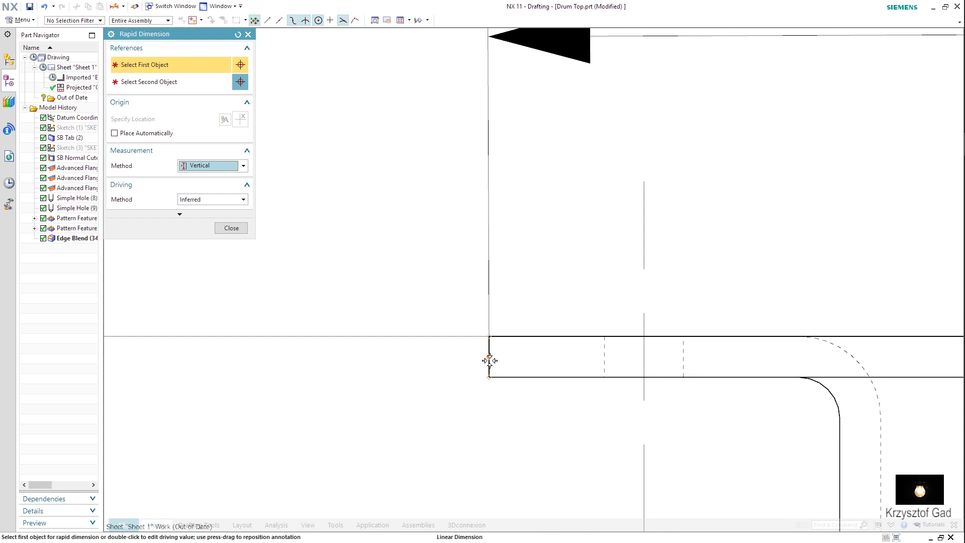
{"action": "left_click", "coordinate": [490, 362]}
{"action": "scroll", "coordinate": [362, 251], "scroll_direction": "down", "scroll_amount": 2}
{"action": "scroll", "coordinate": [402, 249], "scroll_direction": "down", "scroll_amount": 1}
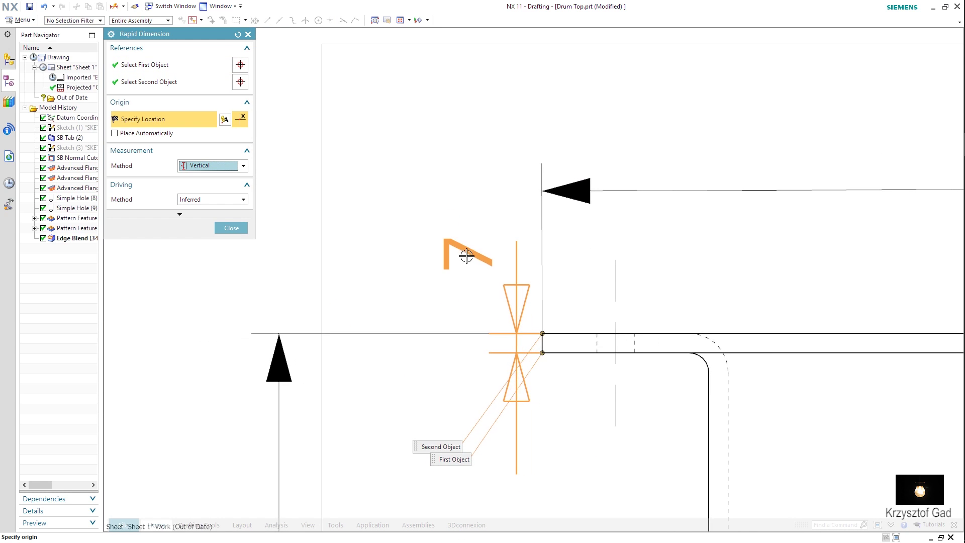
{"action": "left_click", "coordinate": [427, 228]}
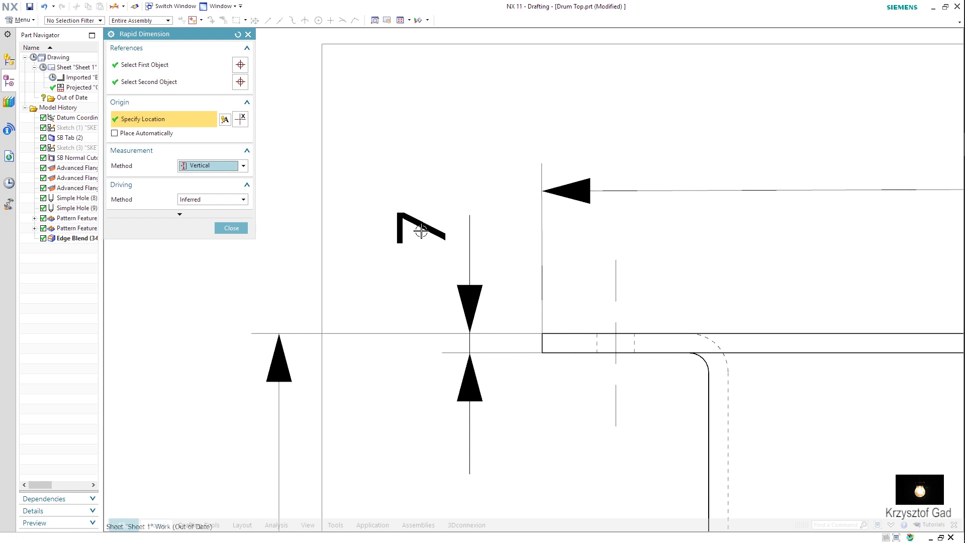
- Add a diametral '3 x Ø9' hole callout on a horizontal leader stub
{"action": "scroll", "coordinate": [422, 230], "scroll_direction": "down", "scroll_amount": 1}
{"action": "scroll", "coordinate": [421, 231], "scroll_direction": "down", "scroll_amount": 2}
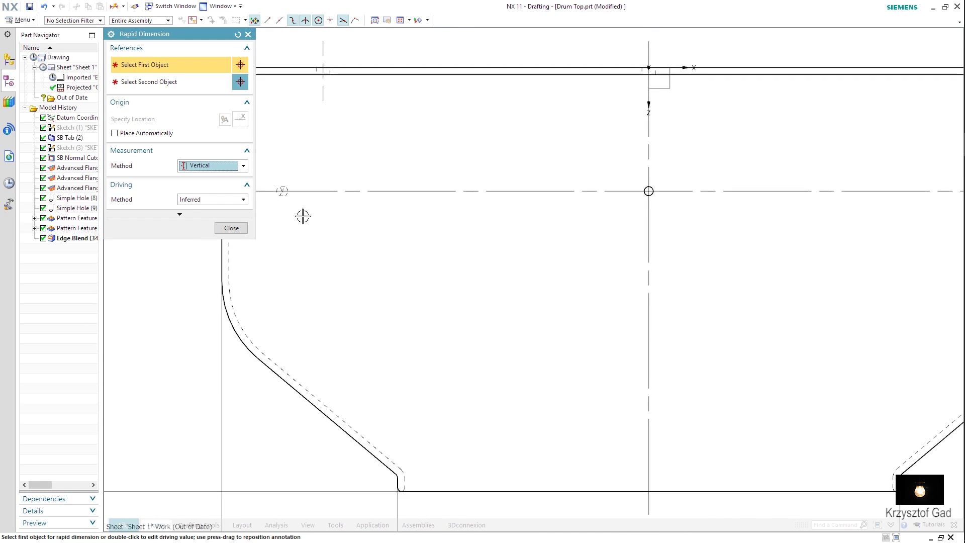
{"action": "left_click", "coordinate": [209, 165]}
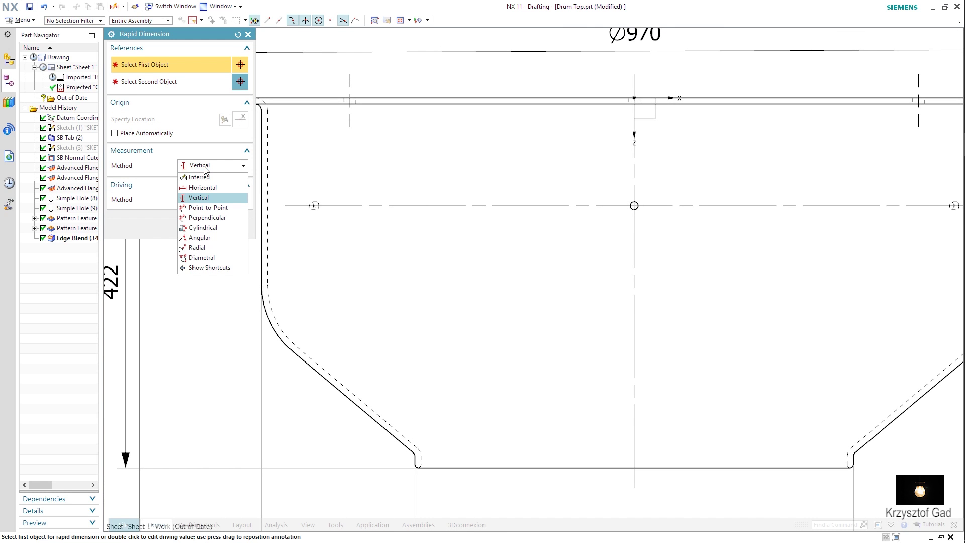
{"action": "left_click", "coordinate": [204, 256]}
{"action": "scroll", "coordinate": [551, 235], "scroll_direction": "up", "scroll_amount": 2}
{"action": "scroll", "coordinate": [568, 284], "scroll_direction": "up", "scroll_amount": 1}
{"action": "scroll", "coordinate": [543, 328], "scroll_direction": "up", "scroll_amount": 3}
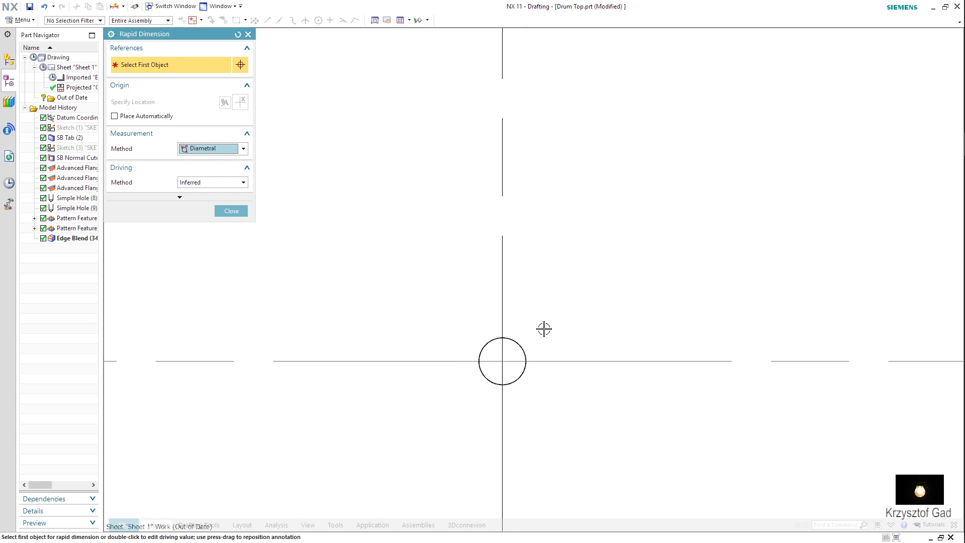
{"action": "scroll", "coordinate": [520, 352], "scroll_direction": "up", "scroll_amount": 1}
{"action": "left_click", "coordinate": [521, 352]}
{"action": "scroll", "coordinate": [661, 179], "scroll_direction": "down", "scroll_amount": 4}
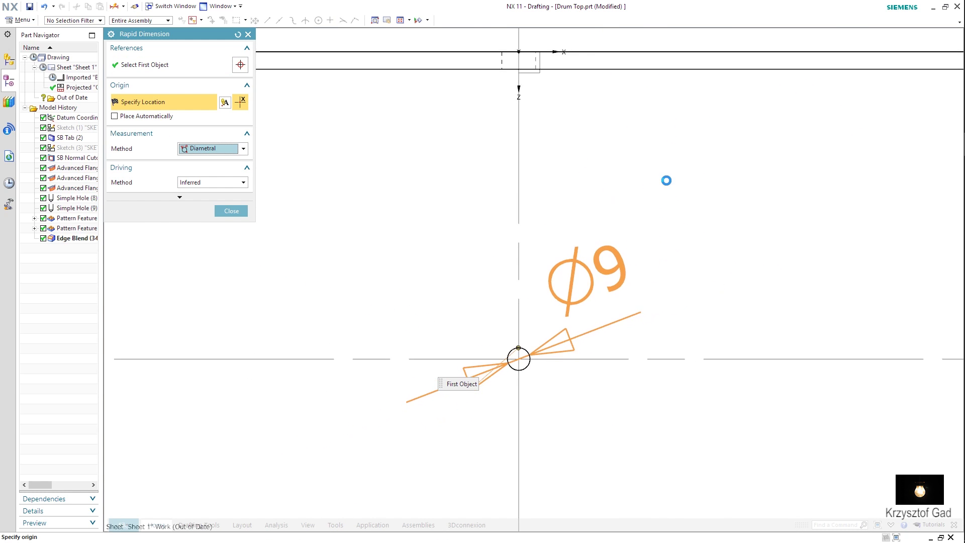
{"action": "scroll", "coordinate": [648, 191], "scroll_direction": "down", "scroll_amount": 1}
{"action": "mouse_move", "coordinate": [645, 167]}
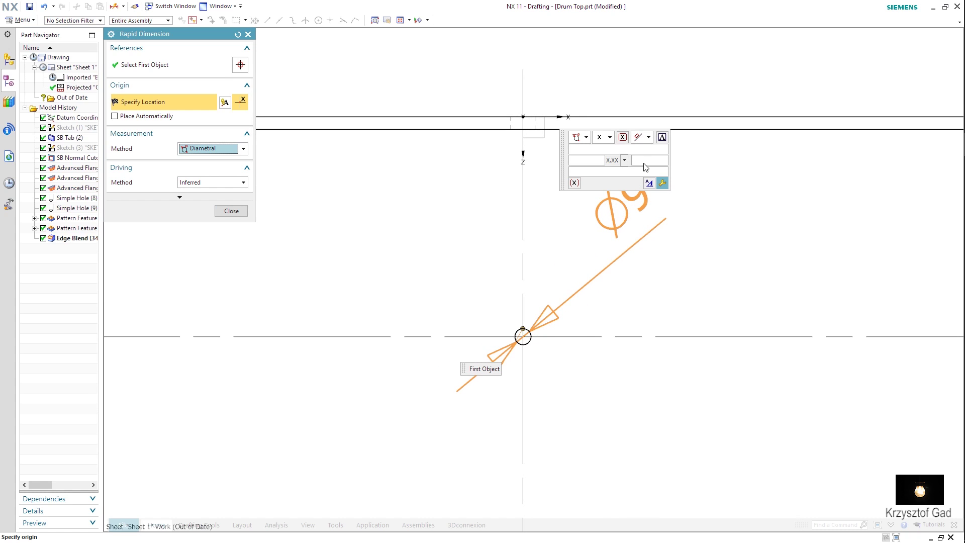
{"action": "left_click", "coordinate": [646, 151]}
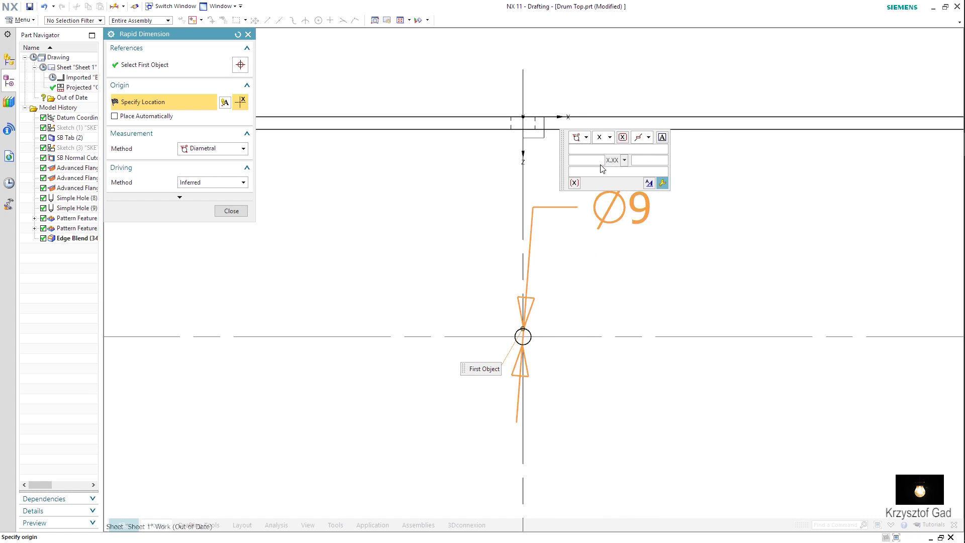
{"action": "type", "text": "3 x"}
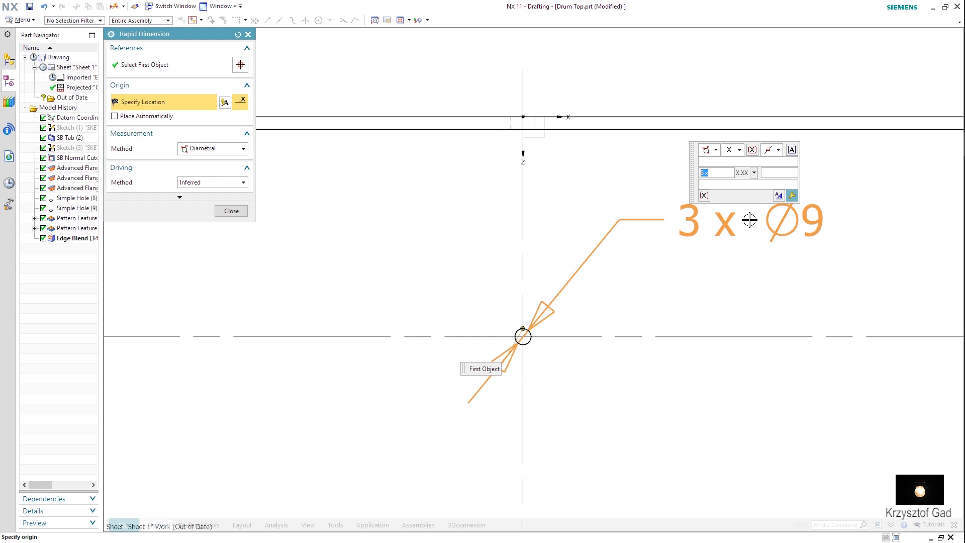
{"action": "left_click", "coordinate": [749, 220]}
{"action": "left_click", "coordinate": [208, 150]}
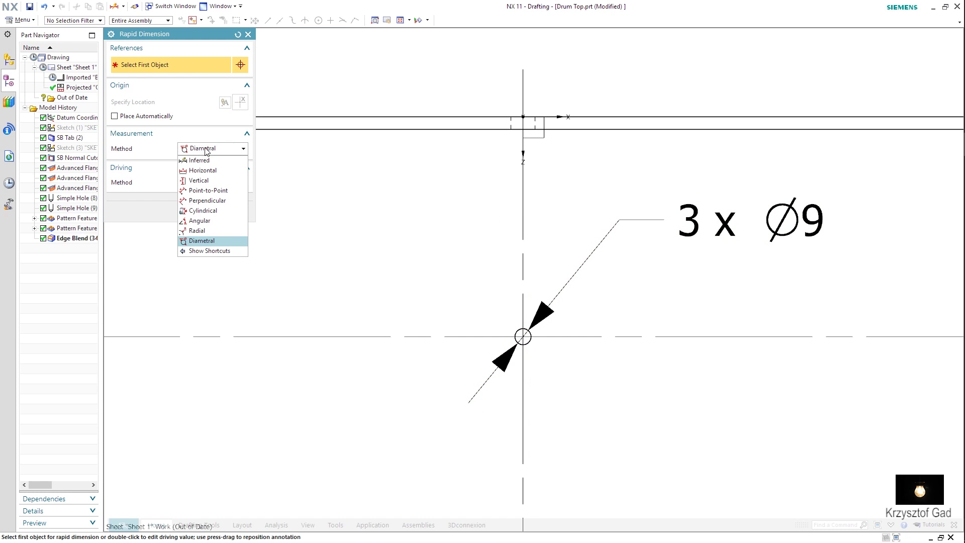
- Add a vertical 299 dimension from the hole centre to the drum bottom
{"action": "left_click", "coordinate": [203, 179]}
{"action": "scroll", "coordinate": [518, 295], "scroll_direction": "up", "scroll_amount": 3}
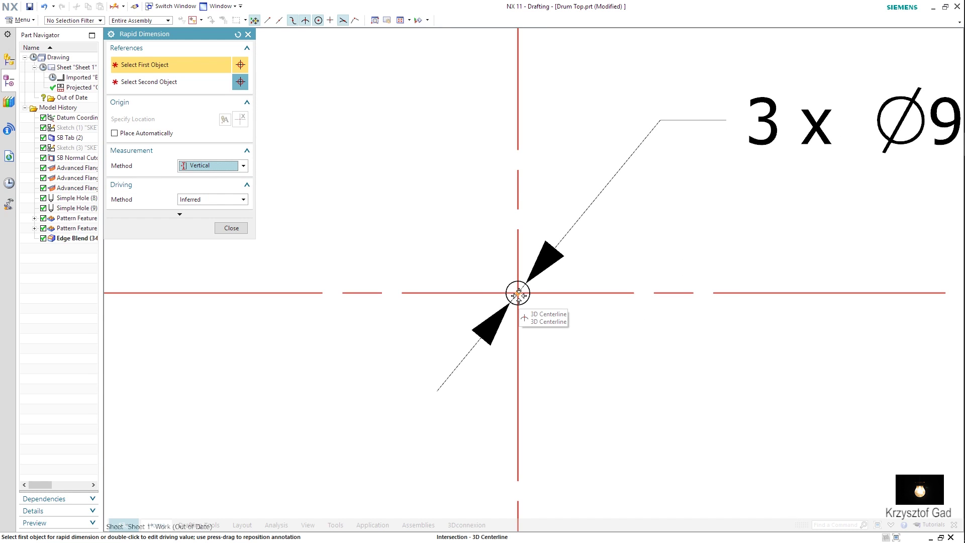
{"action": "left_click", "coordinate": [519, 295]}
{"action": "scroll", "coordinate": [526, 411], "scroll_direction": "down", "scroll_amount": 3}
{"action": "scroll", "coordinate": [526, 358], "scroll_direction": "down", "scroll_amount": 2}
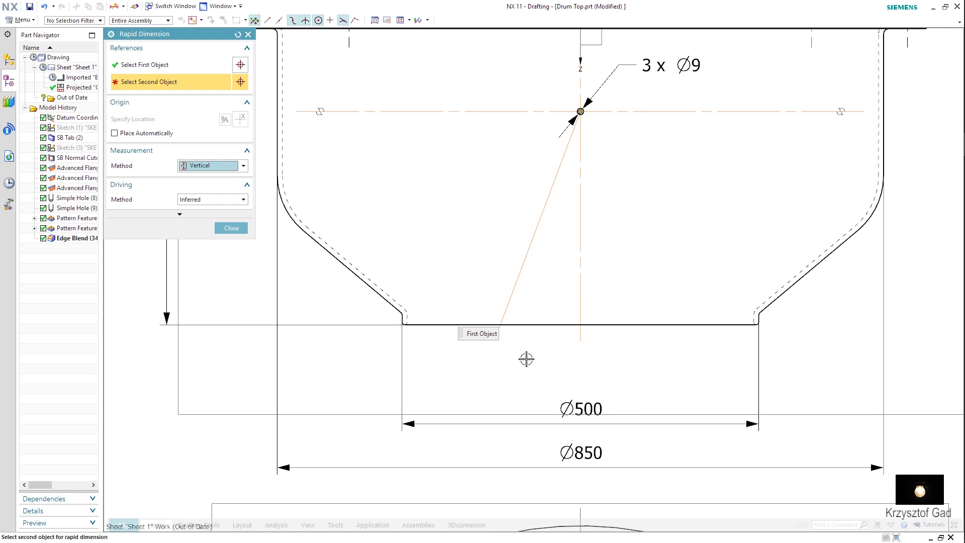
{"action": "left_click", "coordinate": [557, 325]}
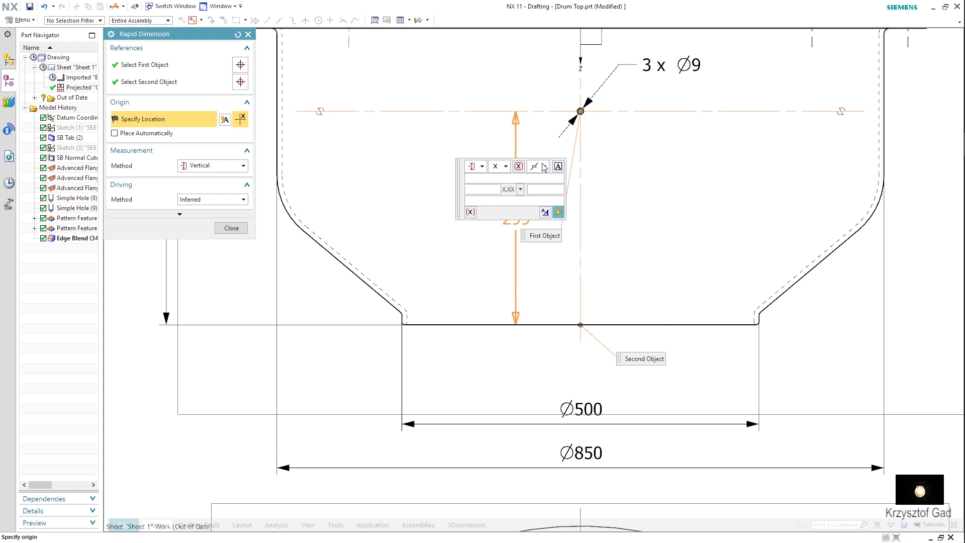
{"action": "left_click", "coordinate": [535, 198]}
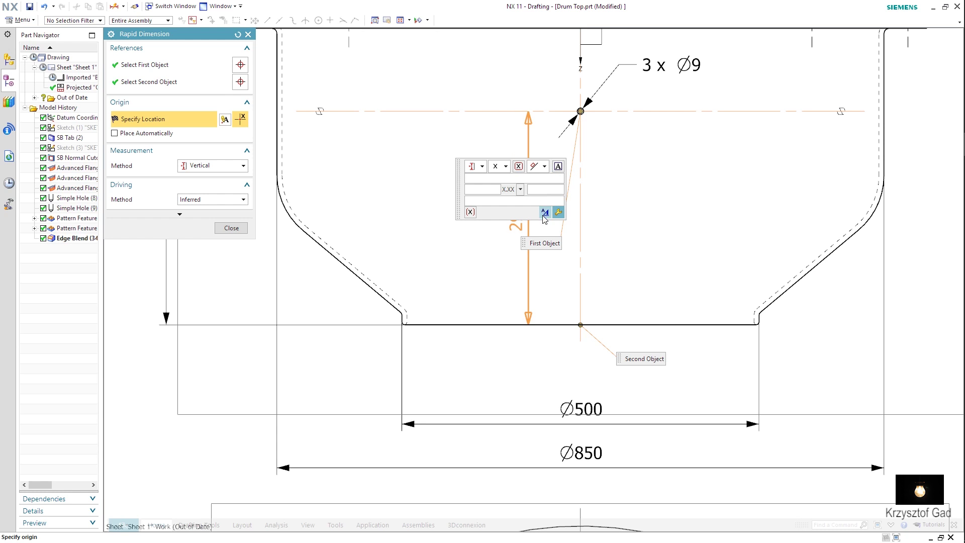
{"action": "left_click", "coordinate": [517, 228]}
- Add a 130° angular dimension between the left slanted wall and vertical side
{"action": "scroll", "coordinate": [488, 304], "scroll_direction": "down", "scroll_amount": 3}
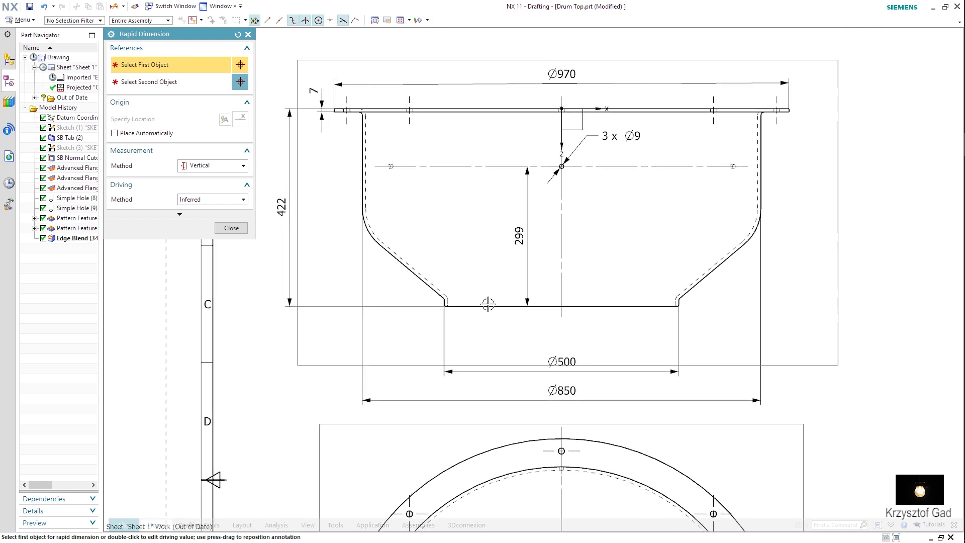
{"action": "scroll", "coordinate": [488, 304], "scroll_direction": "down", "scroll_amount": 1}
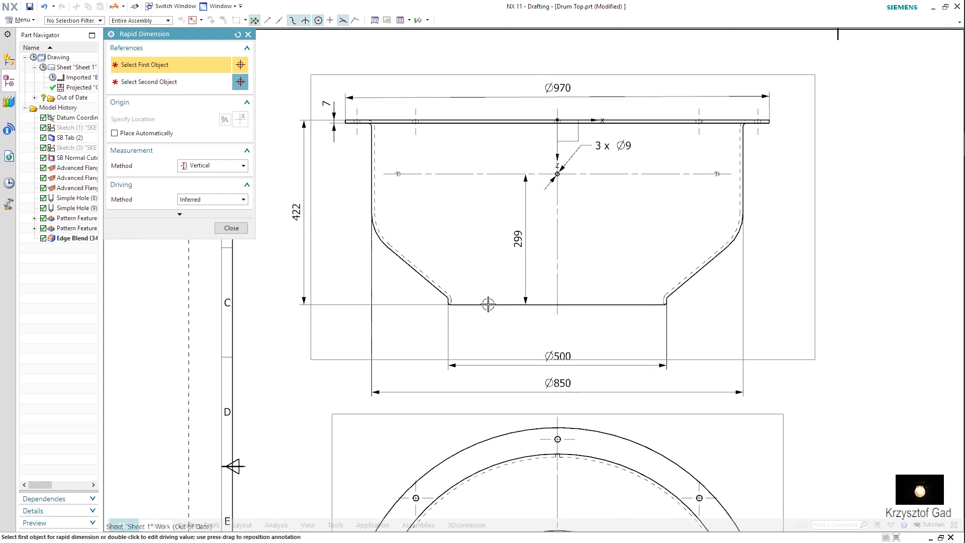
{"action": "left_click", "coordinate": [225, 168]}
{"action": "left_click", "coordinate": [214, 238]}
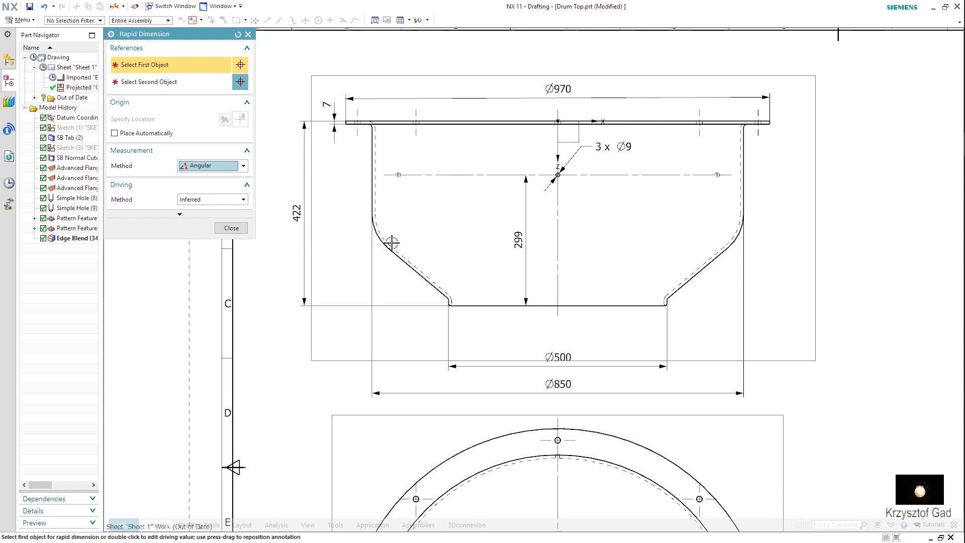
{"action": "left_click", "coordinate": [401, 260]}
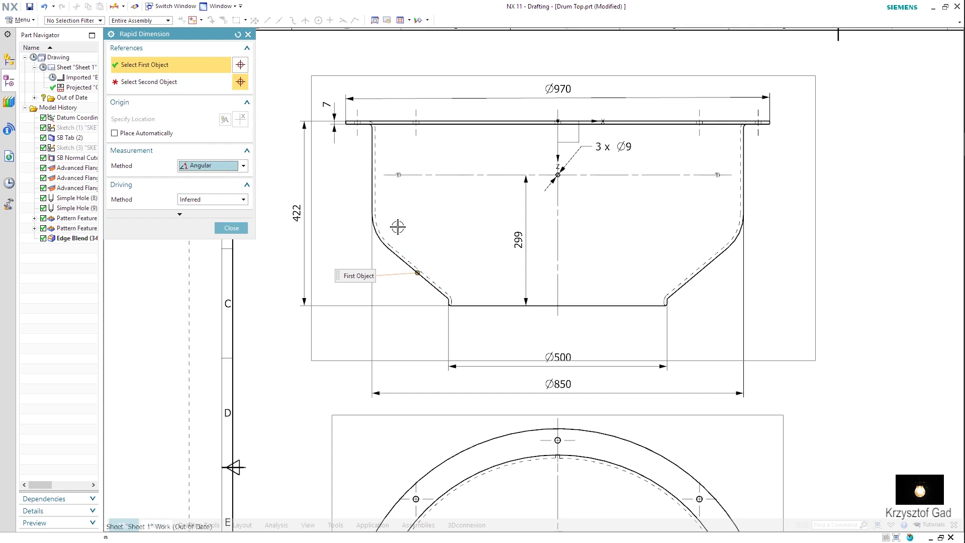
{"action": "left_click", "coordinate": [372, 171]}
{"action": "left_click", "coordinate": [404, 215]}
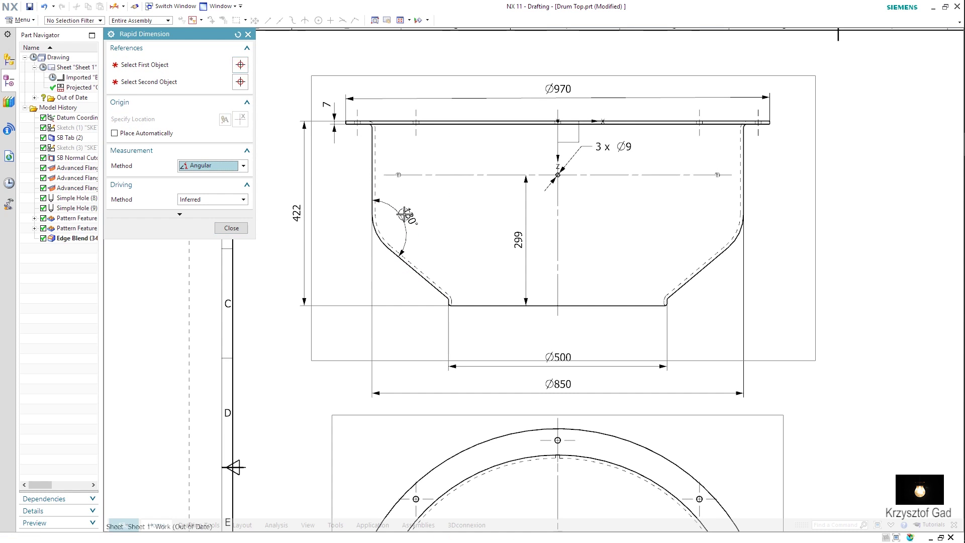
- Add an R100 radial dimension on the right-hand bend and close Rapid Dimension
{"action": "left_click", "coordinate": [230, 167]}
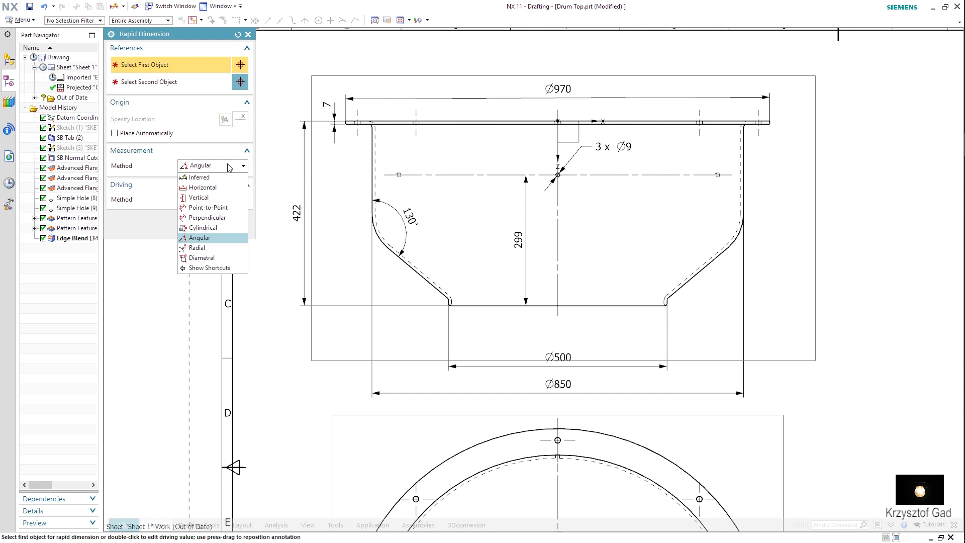
{"action": "left_click", "coordinate": [197, 247]}
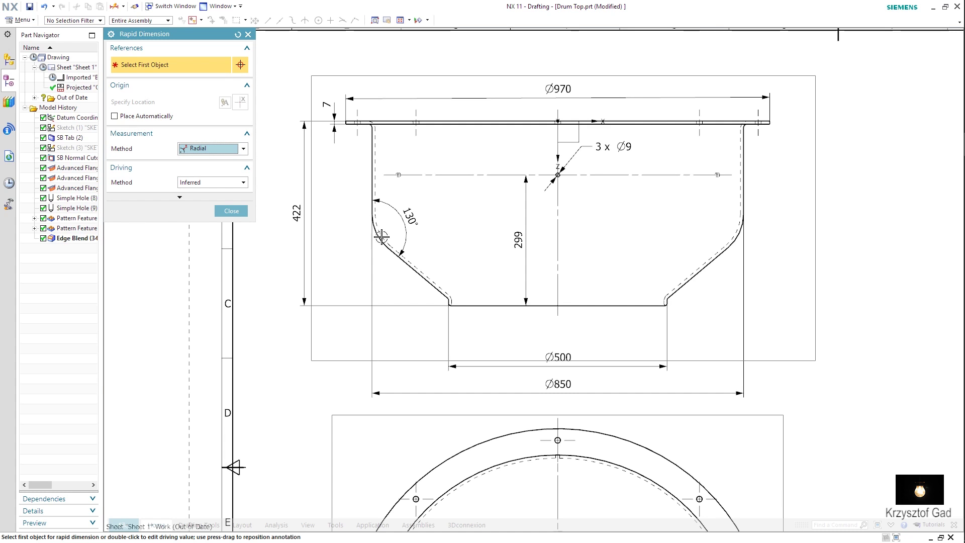
{"action": "left_click", "coordinate": [740, 234]}
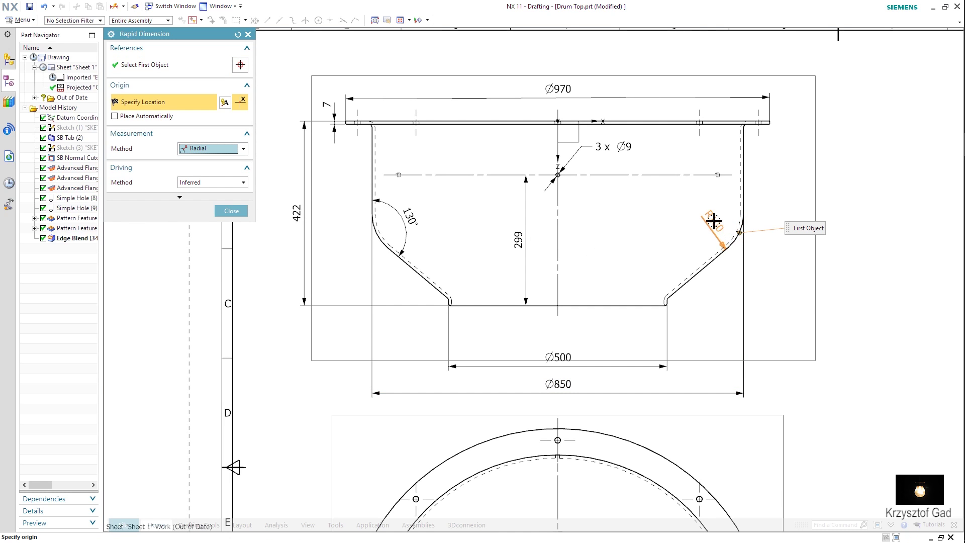
{"action": "left_click", "coordinate": [717, 215]}
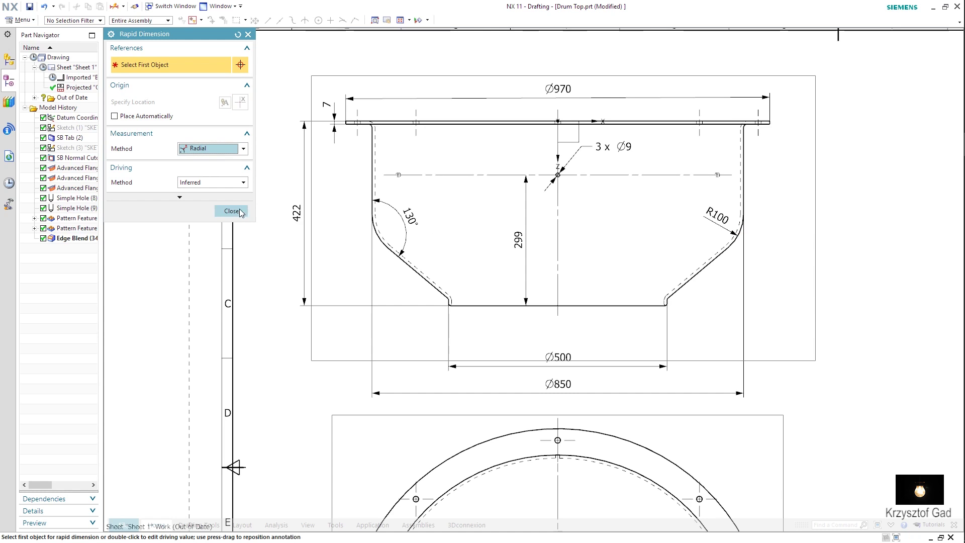
{"action": "left_click", "coordinate": [232, 211]}
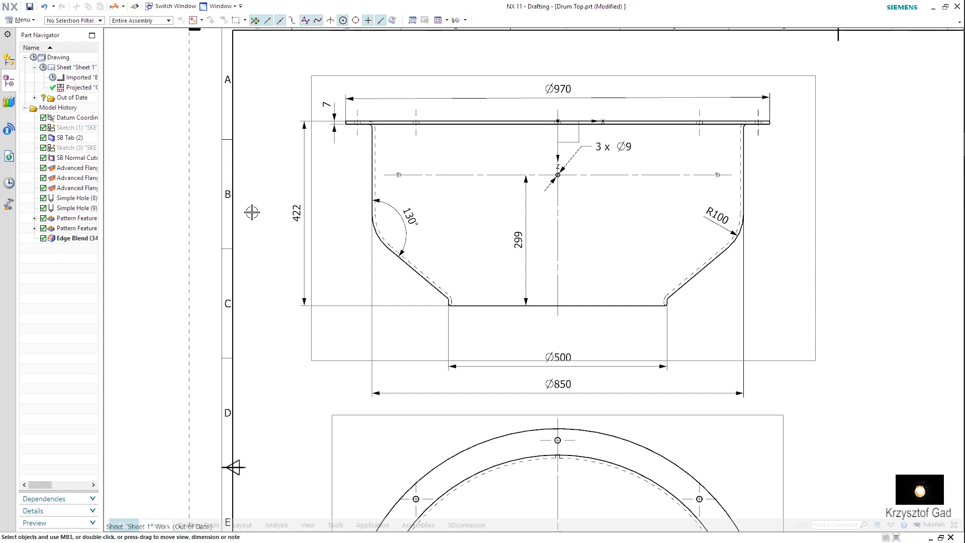
- Make the Drum Top base view the active sketch view and circle the top-right flange corner
{"action": "right_click", "coordinate": [819, 349]}
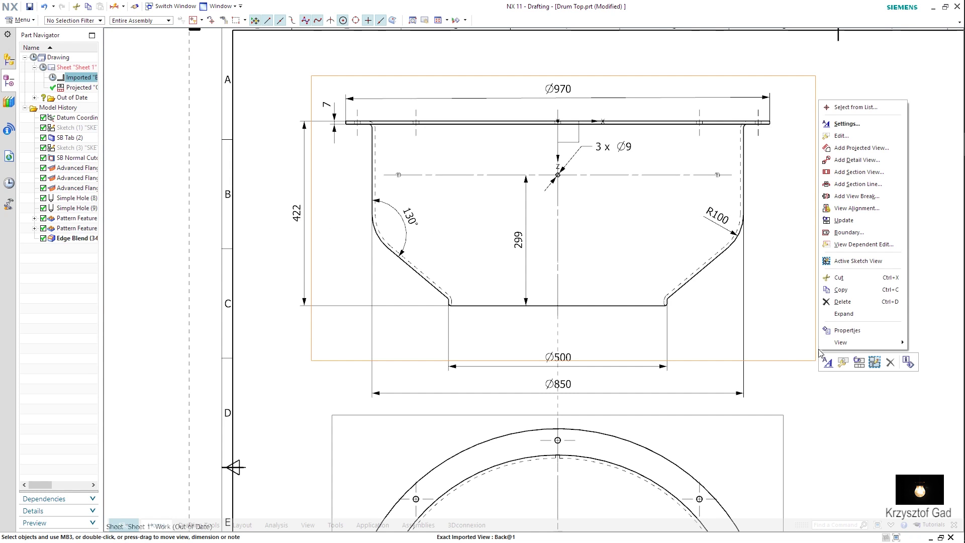
{"action": "left_click", "coordinate": [838, 261]}
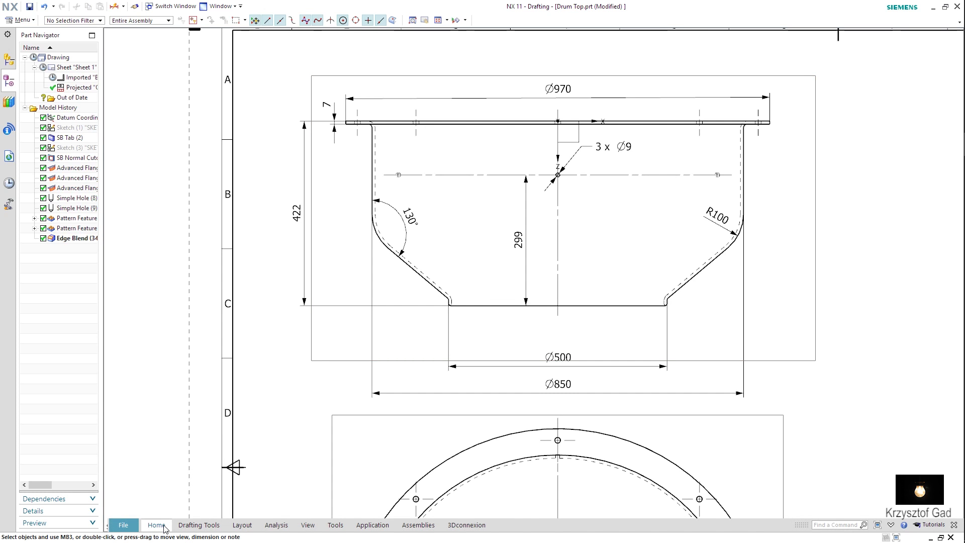
{"action": "left_click", "coordinate": [160, 525]}
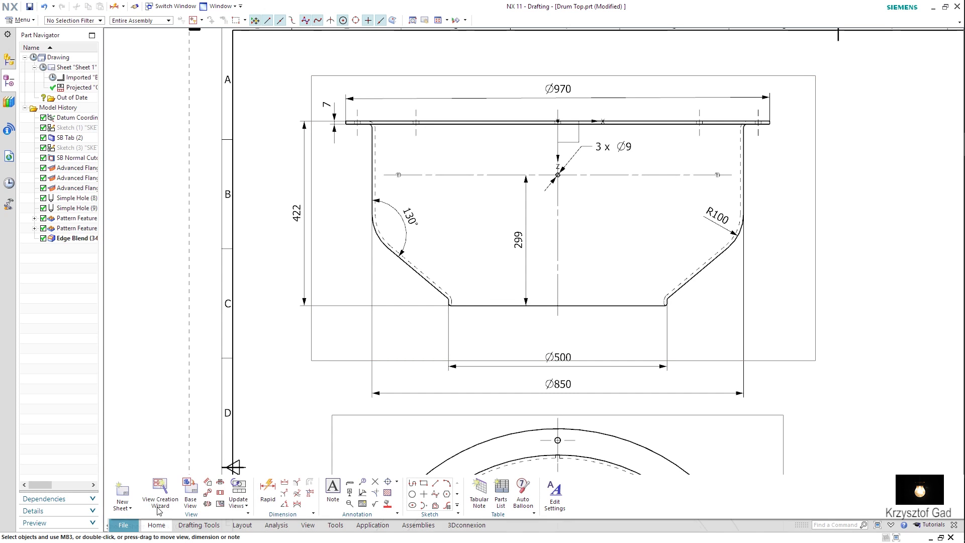
{"action": "left_click", "coordinate": [412, 495]}
{"action": "scroll", "coordinate": [707, 260], "scroll_direction": "up", "scroll_amount": 2}
{"action": "scroll", "coordinate": [715, 256], "scroll_direction": "up", "scroll_amount": 2}
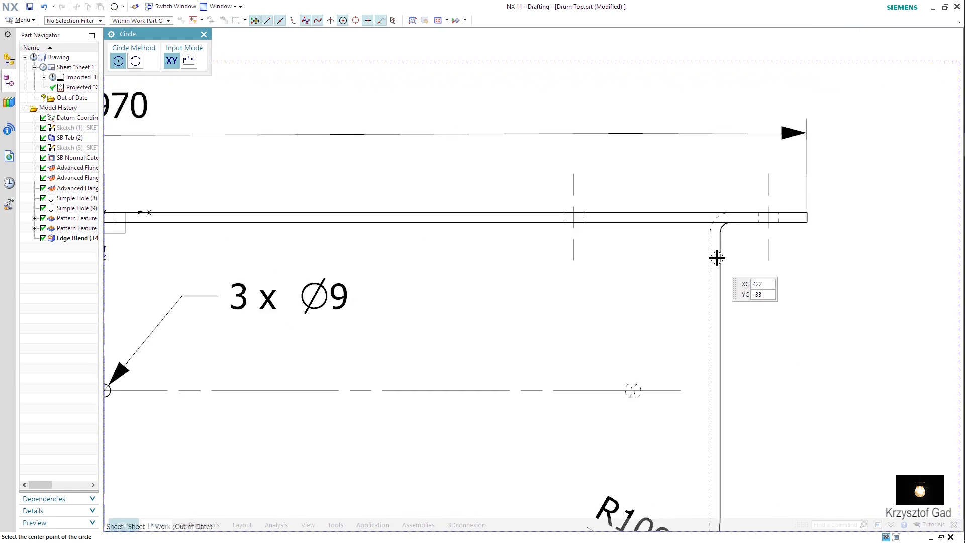
{"action": "scroll", "coordinate": [685, 284], "scroll_direction": "up", "scroll_amount": 3}
{"action": "left_click", "coordinate": [685, 284]}
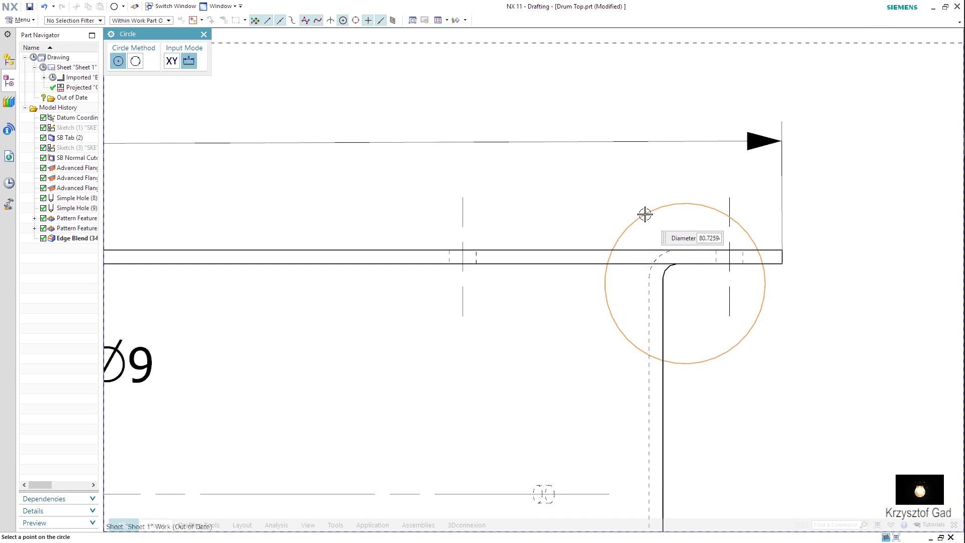
{"action": "left_click", "coordinate": [645, 214]}
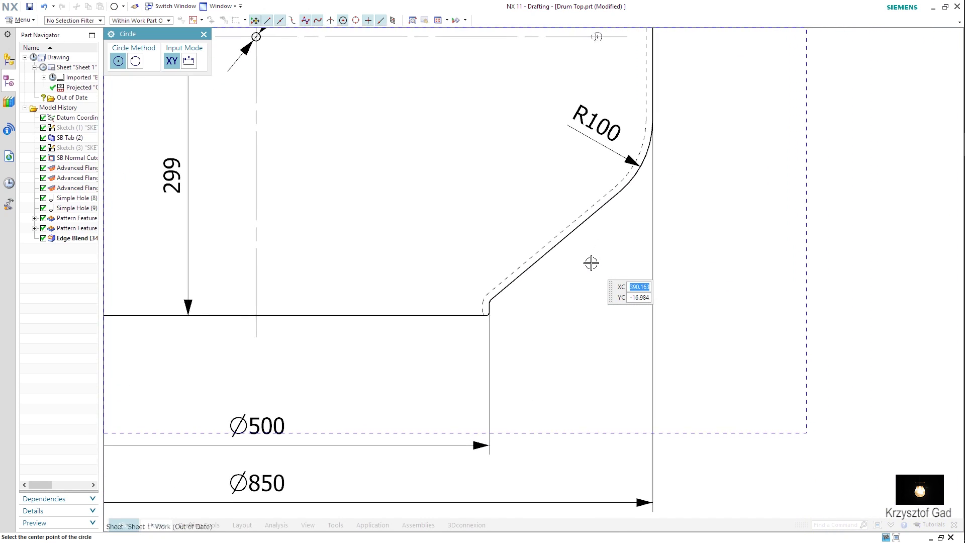
- Sketch a second circle around the lower-right bend and finish the sketch
{"action": "scroll", "coordinate": [513, 303], "scroll_direction": "up", "scroll_amount": 3}
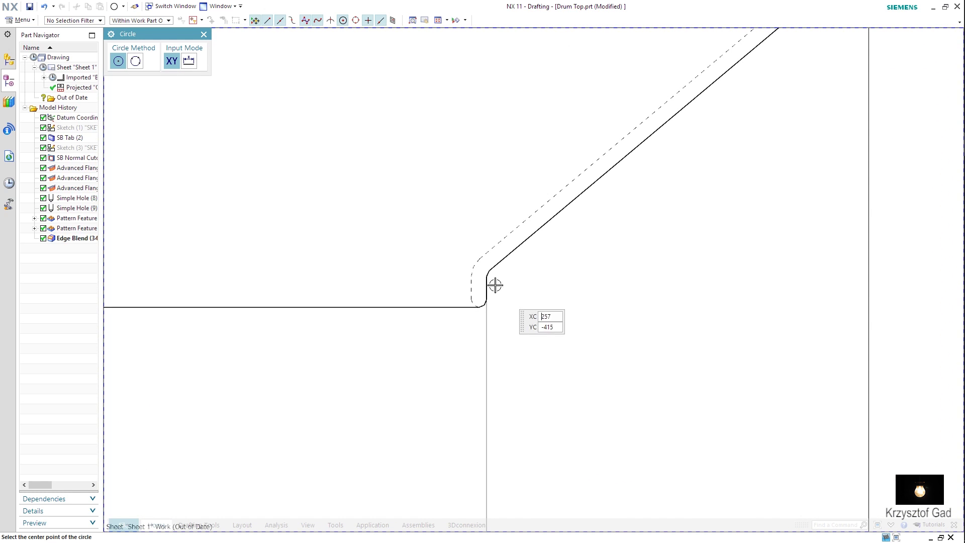
{"action": "left_click", "coordinate": [515, 294]}
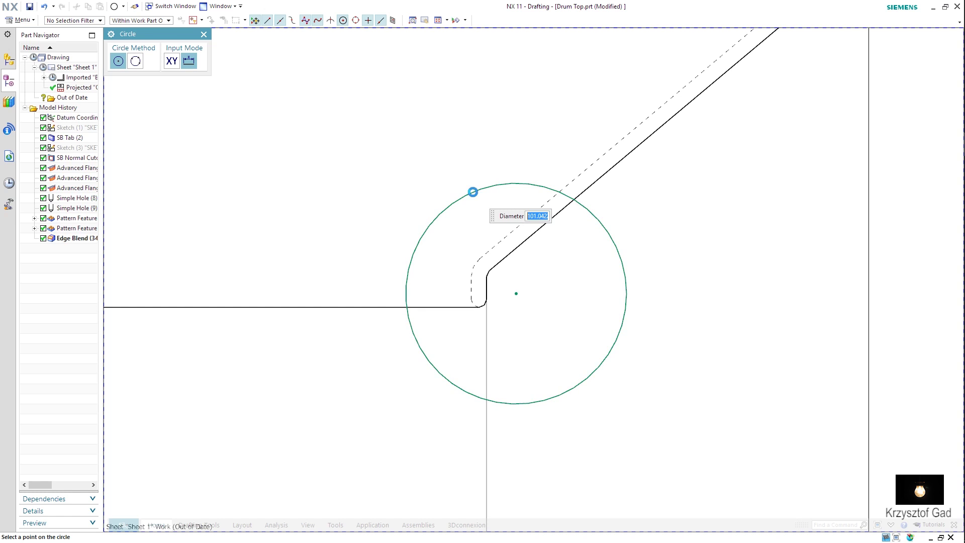
{"action": "left_click", "coordinate": [472, 191]}
{"action": "scroll", "coordinate": [473, 194], "scroll_direction": "down", "scroll_amount": 5}
{"action": "scroll", "coordinate": [470, 196], "scroll_direction": "down", "scroll_amount": 4}
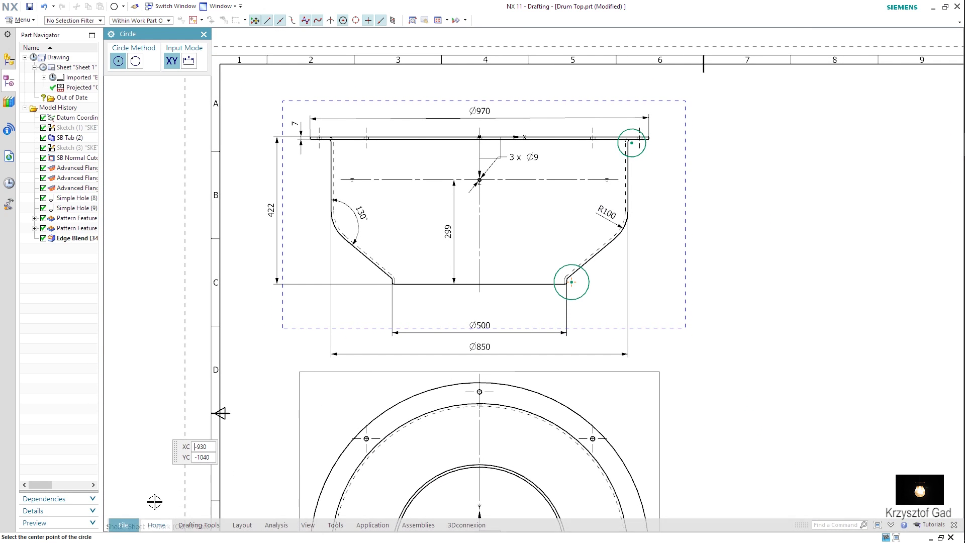
{"action": "left_click", "coordinate": [155, 525]}
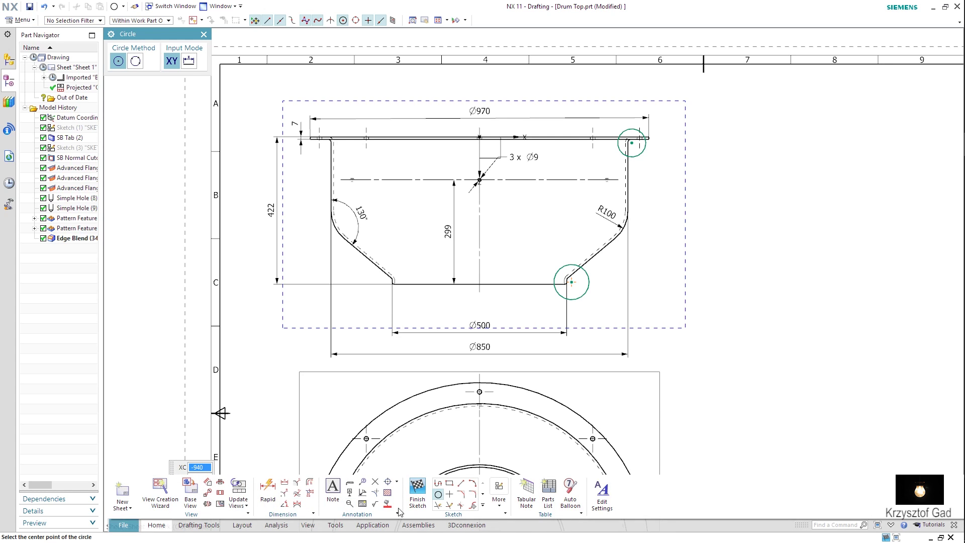
{"action": "left_click", "coordinate": [417, 503]}
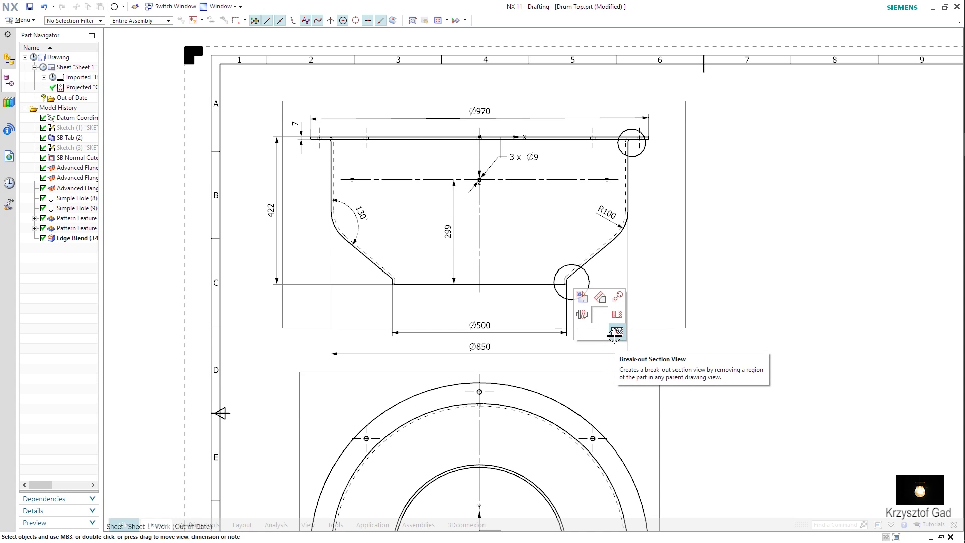
- Create a break-out section bounded by the top-right circle, using the centre base point and default direction, then edit its hatch
{"action": "left_click", "coordinate": [616, 334]}
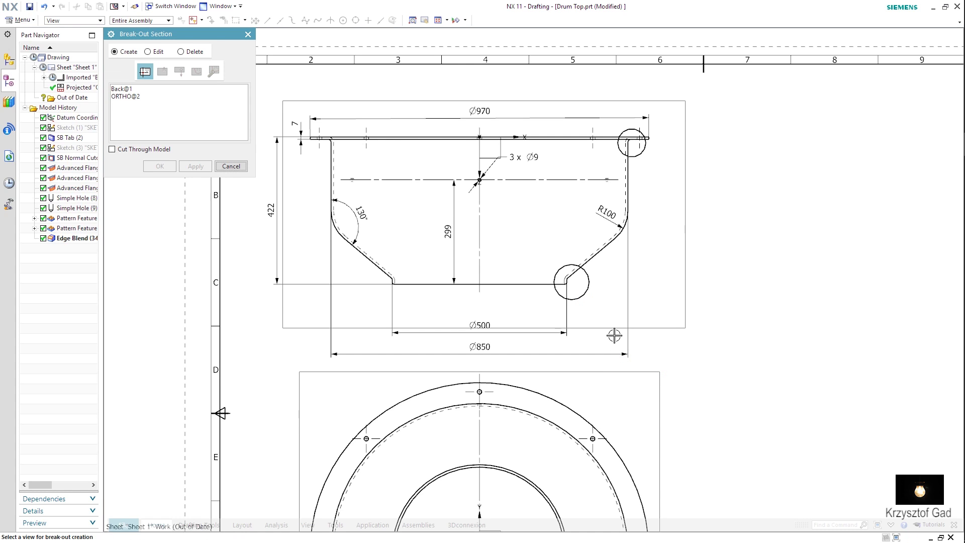
{"action": "left_click", "coordinate": [681, 318]}
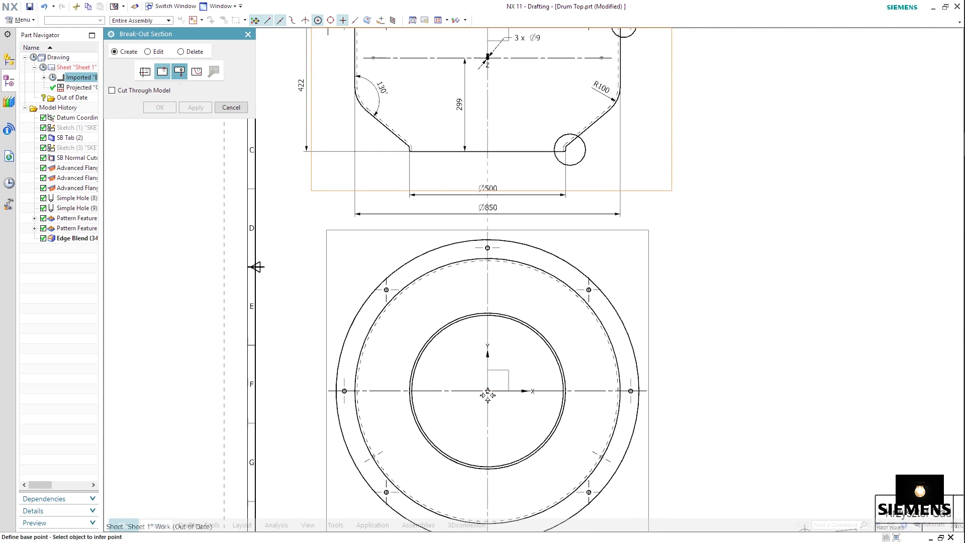
{"action": "left_click", "coordinate": [488, 392]}
{"action": "scroll", "coordinate": [552, 327], "scroll_direction": "up", "scroll_amount": 3}
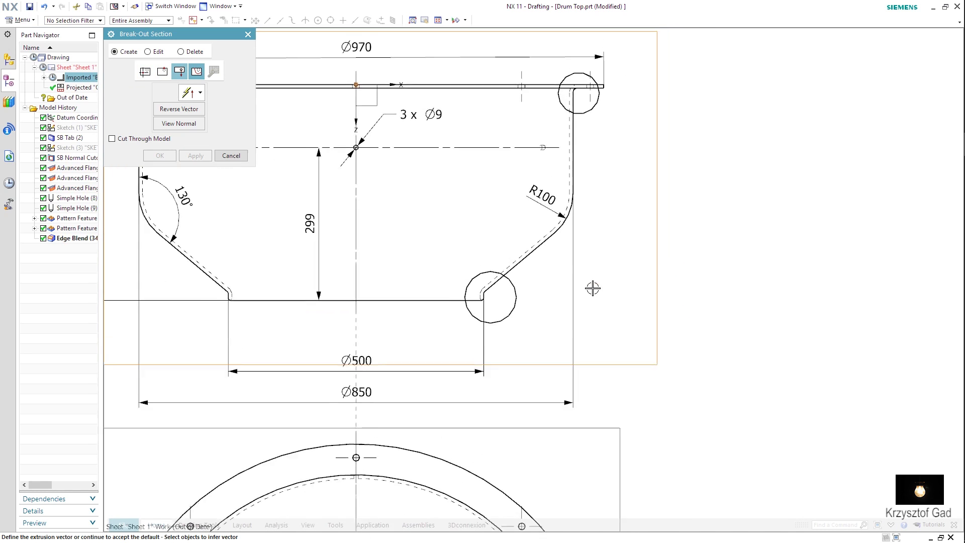
{"action": "scroll", "coordinate": [402, 201], "scroll_direction": "up", "scroll_amount": 3}
{"action": "left_click", "coordinate": [197, 72]}
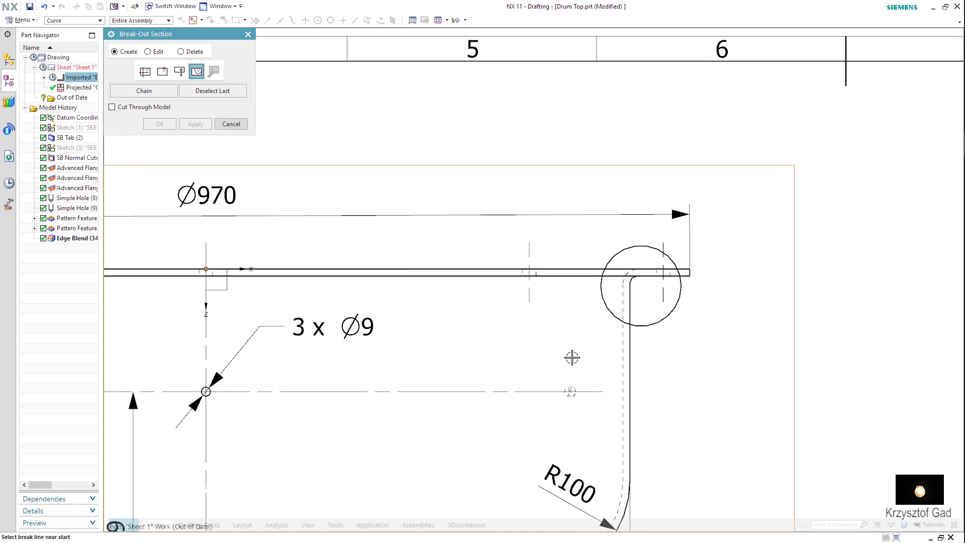
{"action": "scroll", "coordinate": [633, 327], "scroll_direction": "up", "scroll_amount": 2}
{"action": "left_click", "coordinate": [657, 354]}
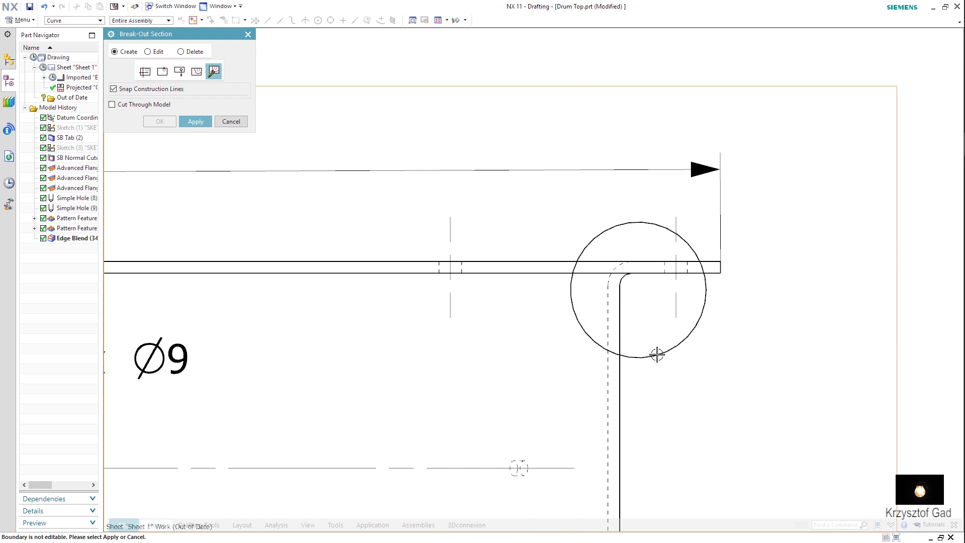
{"action": "left_click", "coordinate": [195, 121]}
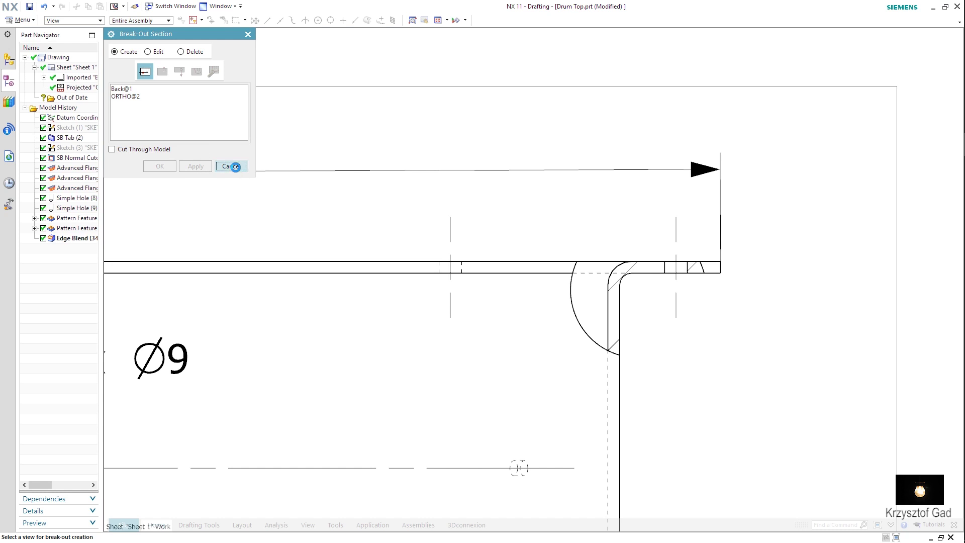
{"action": "left_click", "coordinate": [234, 167]}
{"action": "double_click", "coordinate": [616, 344]}
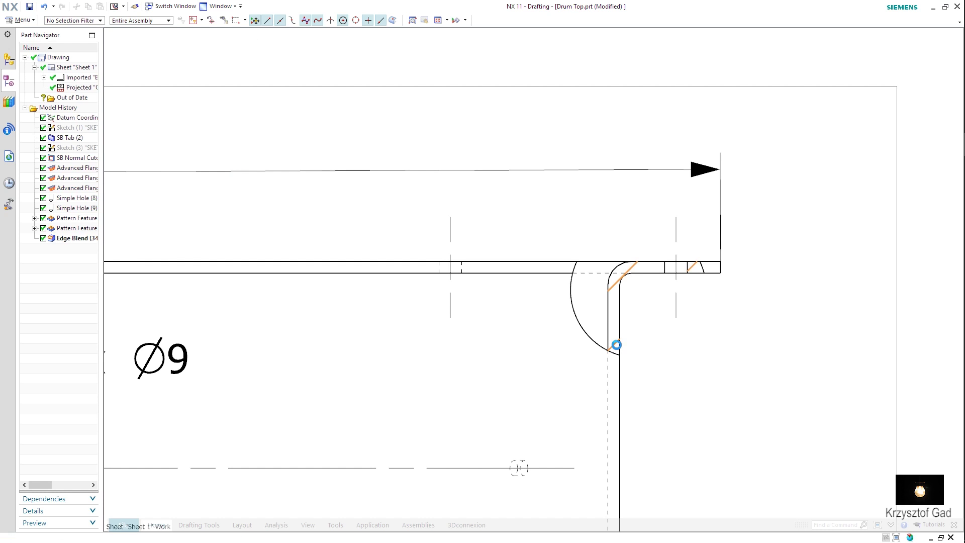
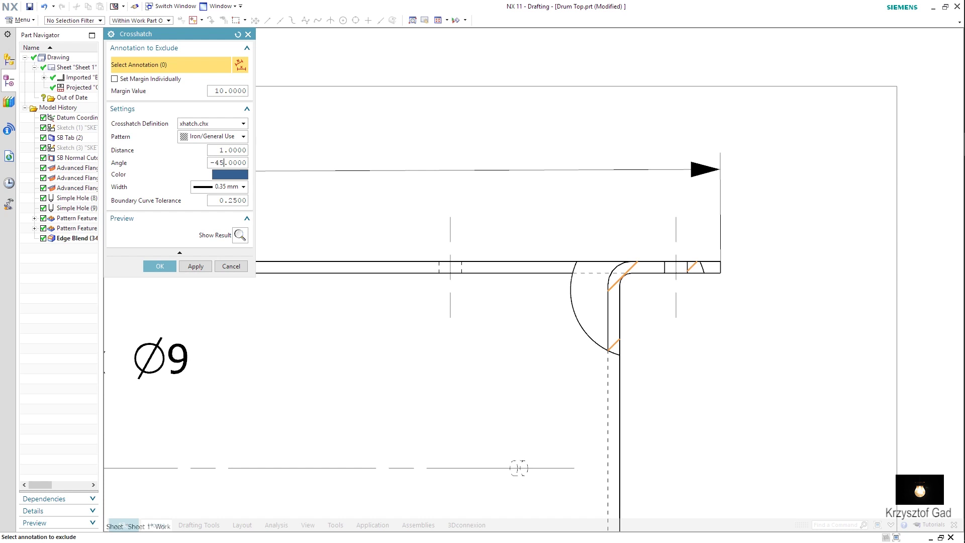
- Hatch the section view's bent corner with Iron/General Use crosshatch at -45°, accepting the assembly warning
{"action": "left_click", "coordinate": [194, 266]}
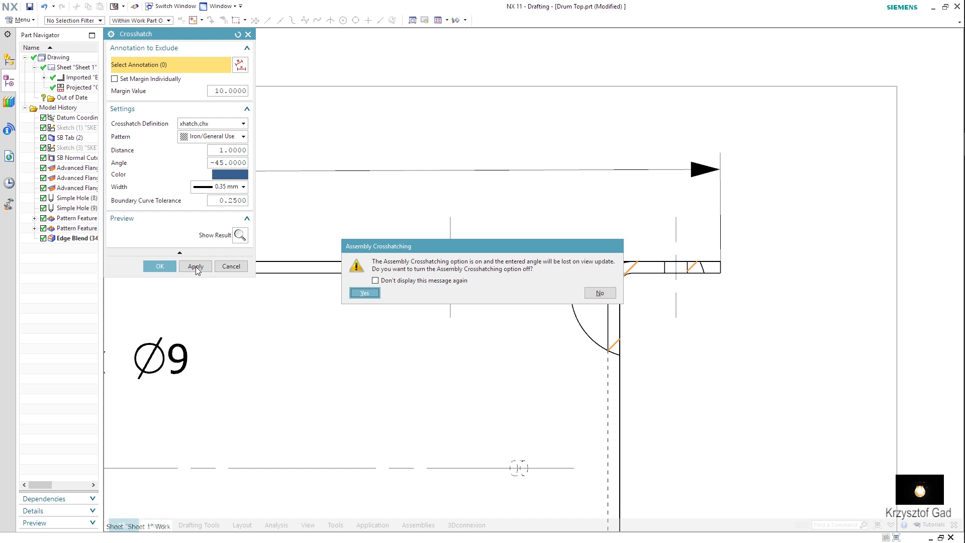
{"action": "left_click", "coordinate": [375, 296]}
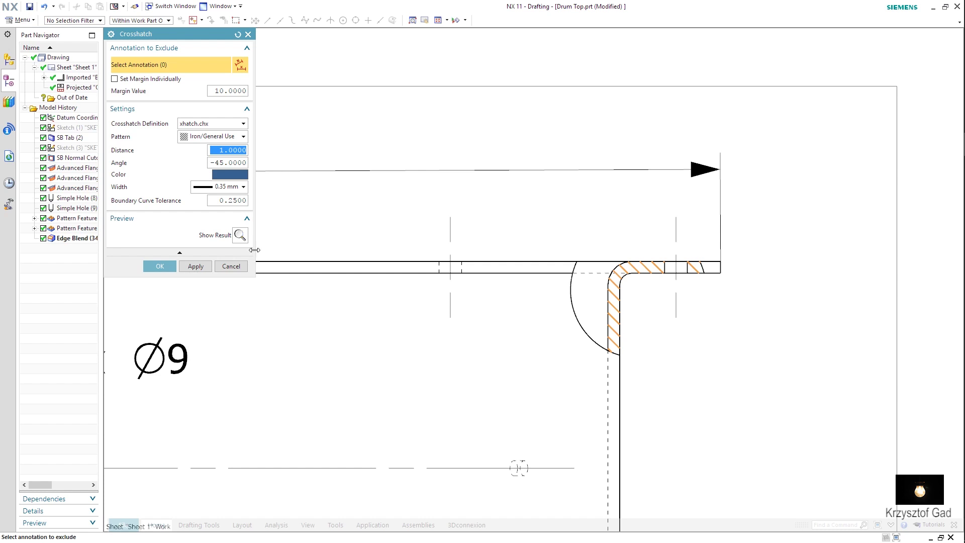
{"action": "left_click", "coordinate": [160, 268]}
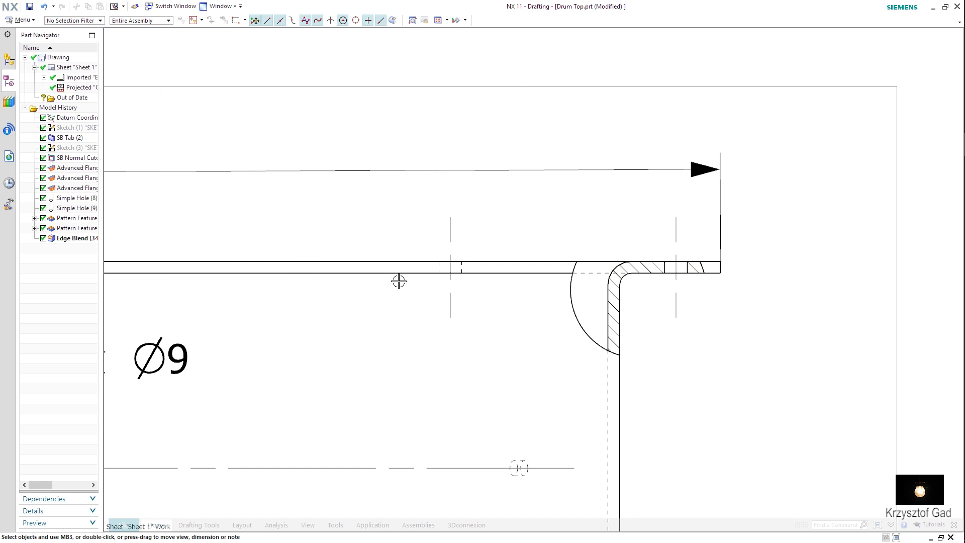
- Add an R7 radial dimension to the inner bend fillet of the hatched section corner
{"action": "right_click", "coordinate": [677, 344]}
{"action": "left_click", "coordinate": [695, 328]}
{"action": "left_click", "coordinate": [623, 276]}
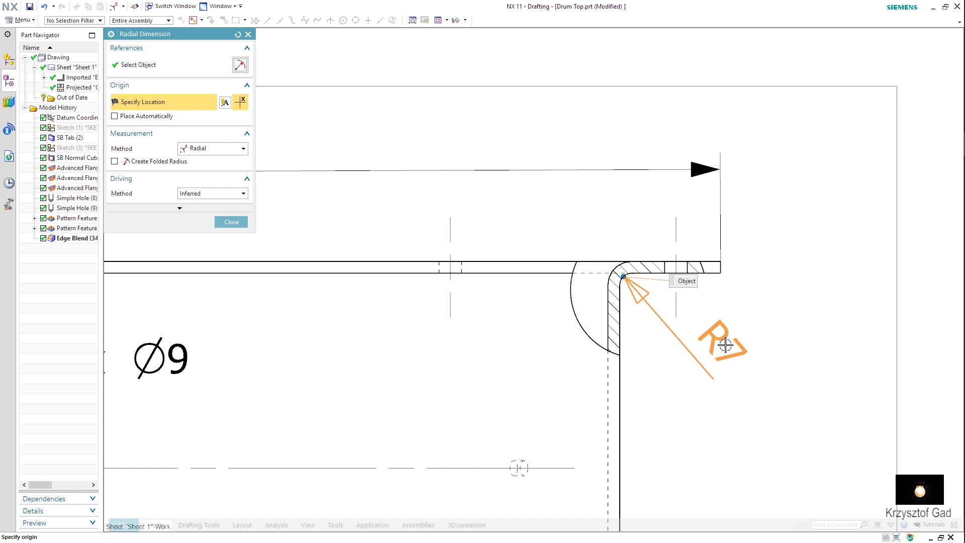
{"action": "left_click", "coordinate": [751, 341]}
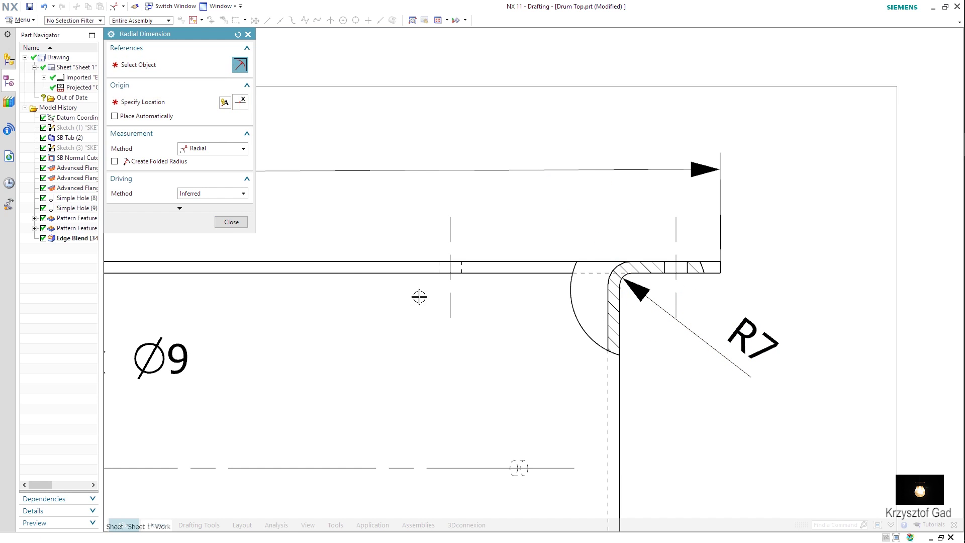
{"action": "left_click", "coordinate": [238, 228]}
{"action": "scroll", "coordinate": [250, 219], "scroll_direction": "down", "scroll_amount": 3}
{"action": "scroll", "coordinate": [390, 228], "scroll_direction": "down", "scroll_amount": 3}
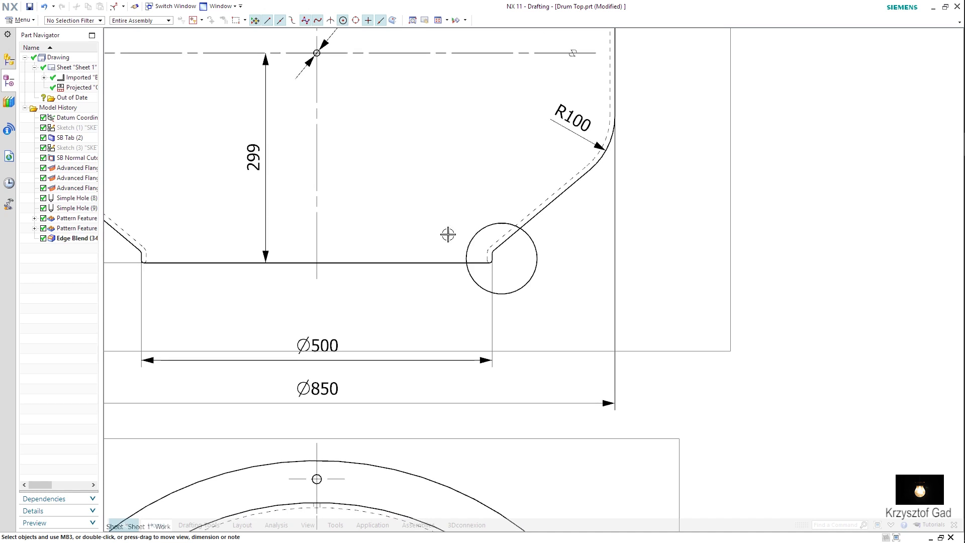
- Cut a circular break-out at the section view's lower corner, with depth taken from the plan view centre
{"action": "right_click", "coordinate": [572, 313]}
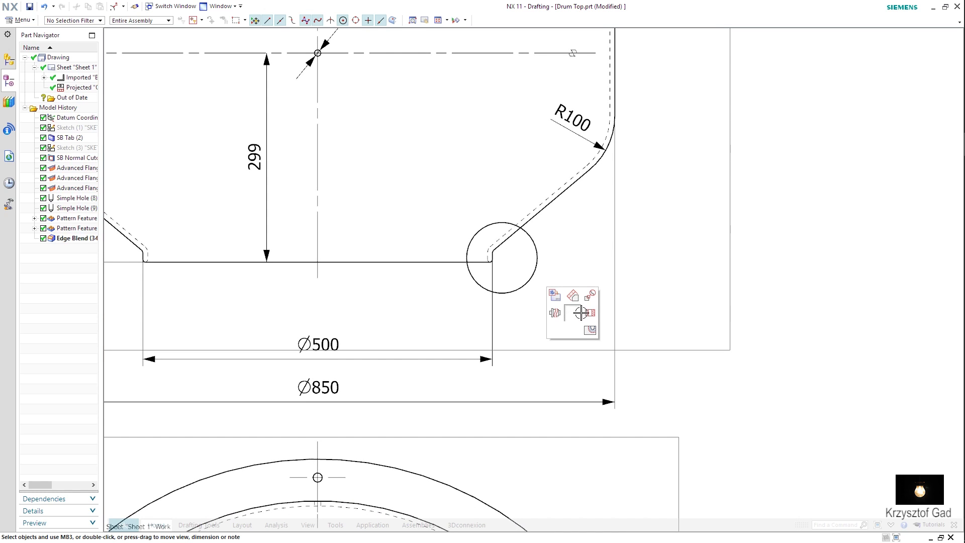
{"action": "left_click", "coordinate": [585, 331]}
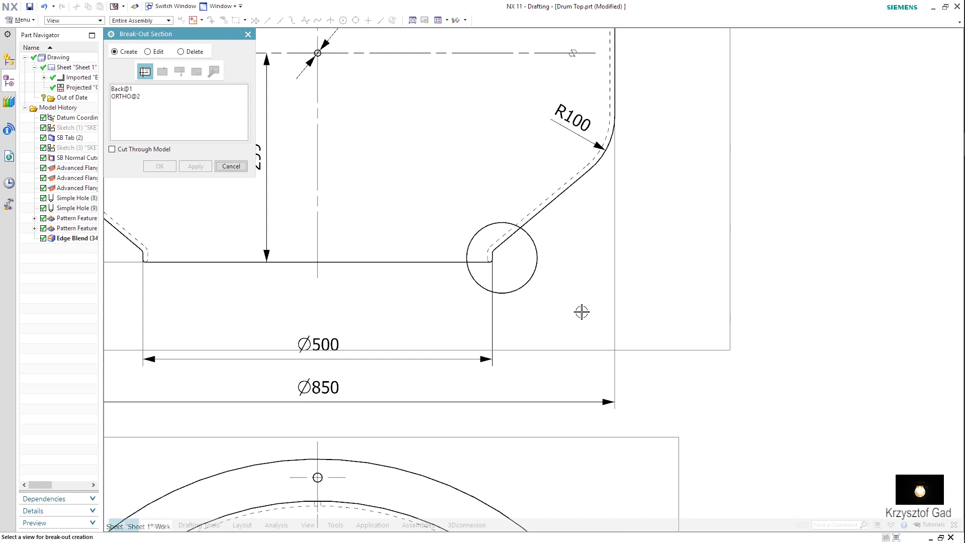
{"action": "left_click", "coordinate": [562, 352]}
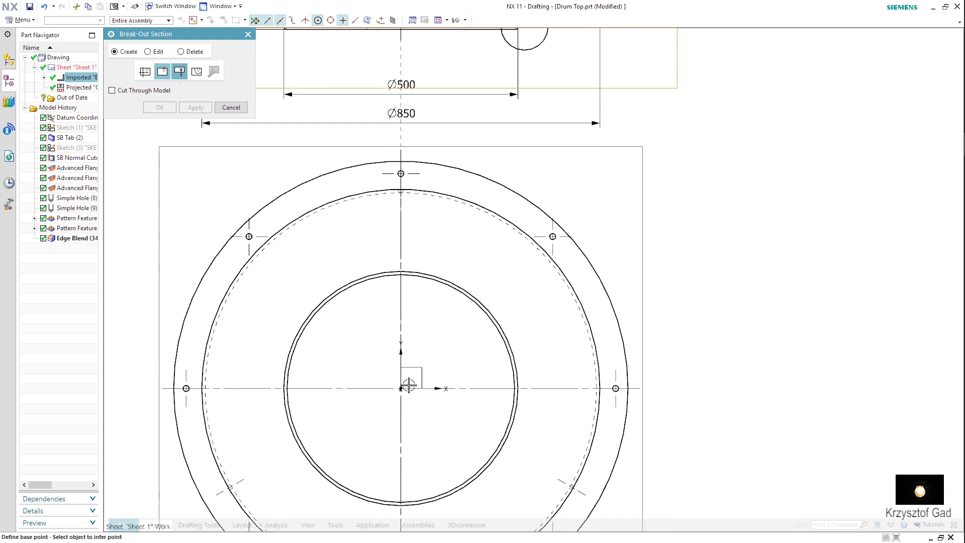
{"action": "left_click", "coordinate": [403, 389]}
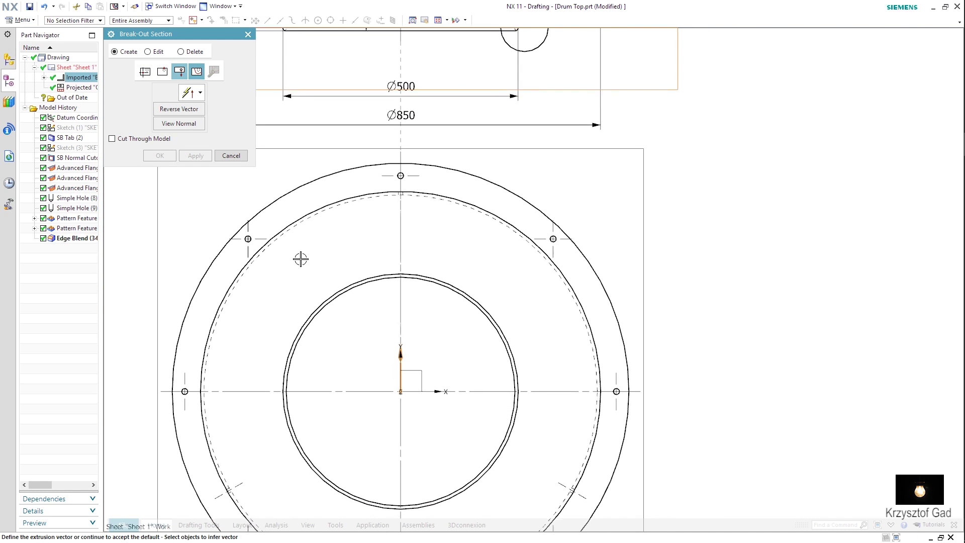
{"action": "left_click", "coordinate": [195, 72]}
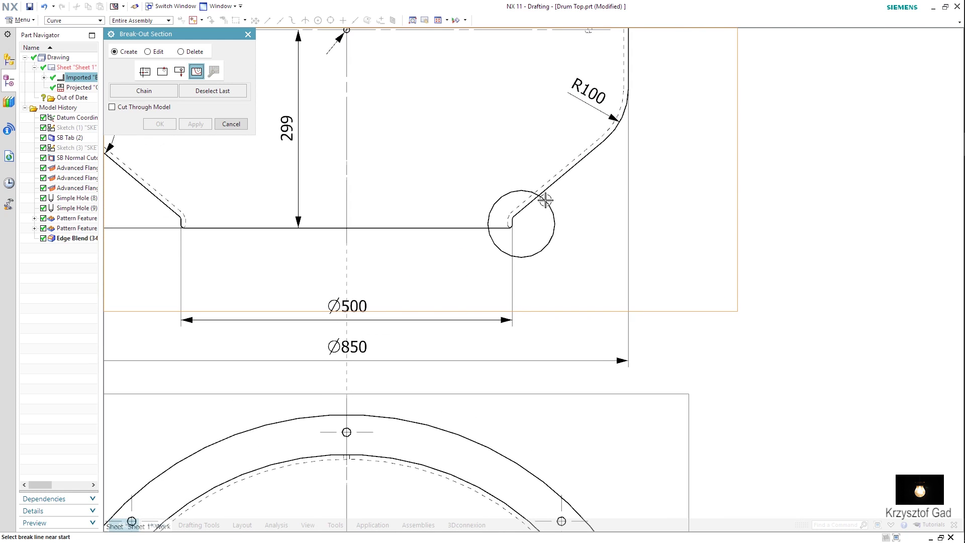
{"action": "left_click", "coordinate": [554, 201]}
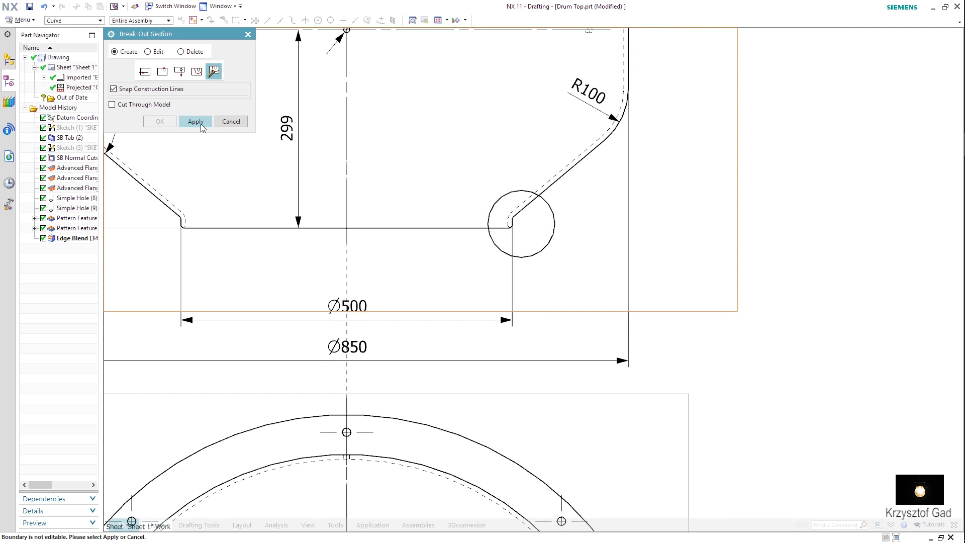
{"action": "left_click", "coordinate": [200, 122]}
{"action": "scroll", "coordinate": [362, 157], "scroll_direction": "up", "scroll_amount": 3}
{"action": "scroll", "coordinate": [372, 176], "scroll_direction": "up", "scroll_amount": 3}
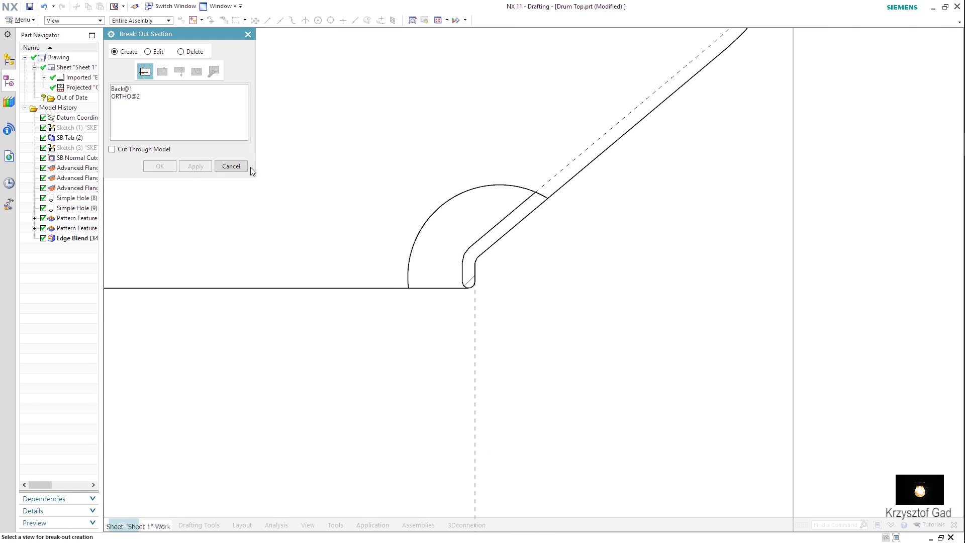
{"action": "left_click", "coordinate": [231, 167]}
- Crosshatch the wall inside the circular break-out at -45° with 1.0000 spacing
{"action": "scroll", "coordinate": [410, 260], "scroll_direction": "up", "scroll_amount": 3}
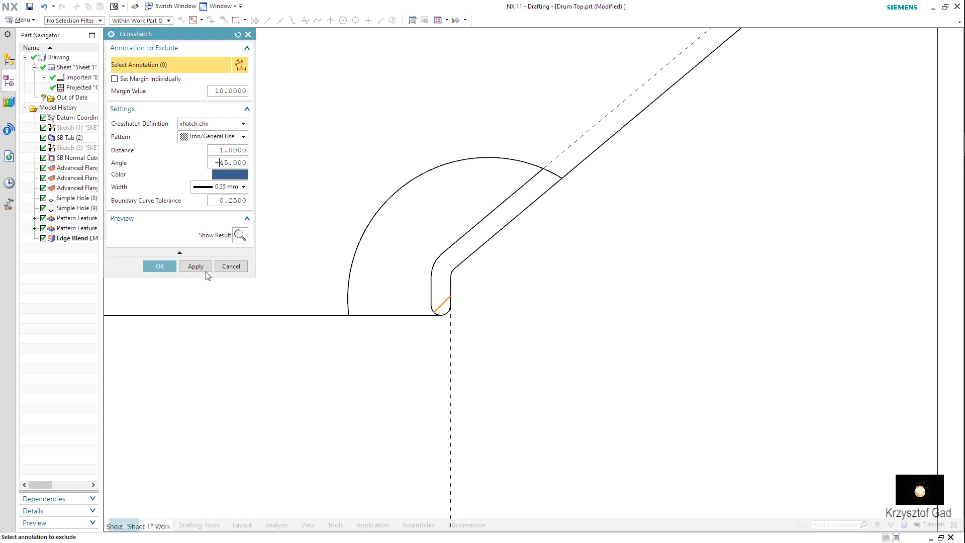
{"action": "left_click", "coordinate": [195, 267]}
{"action": "left_click", "coordinate": [165, 265]}
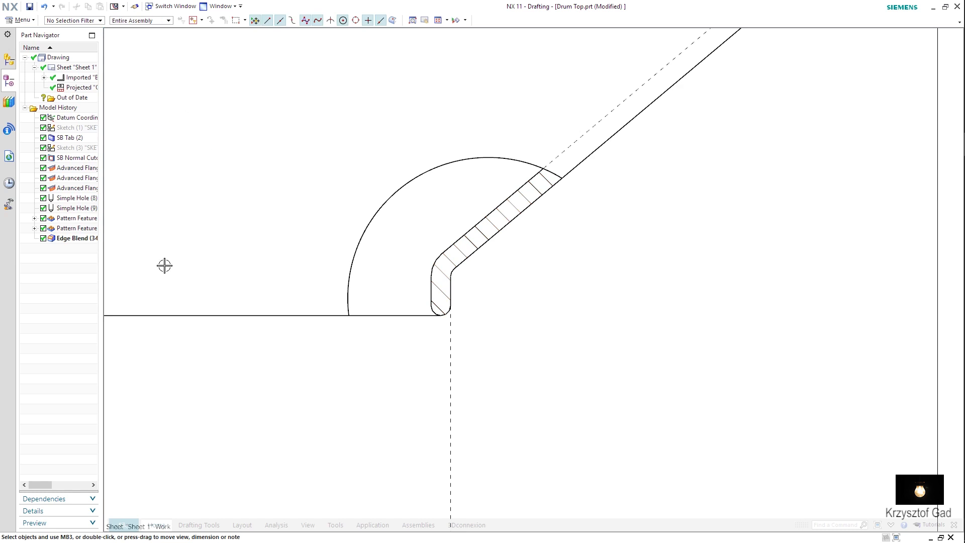
{"action": "scroll", "coordinate": [420, 279], "scroll_direction": "down", "scroll_amount": 3}
- Create circular DETAIL A at scale 1:2 around the hatched corner, placed right of the section view
{"action": "scroll", "coordinate": [512, 285], "scroll_direction": "down", "scroll_amount": 1}
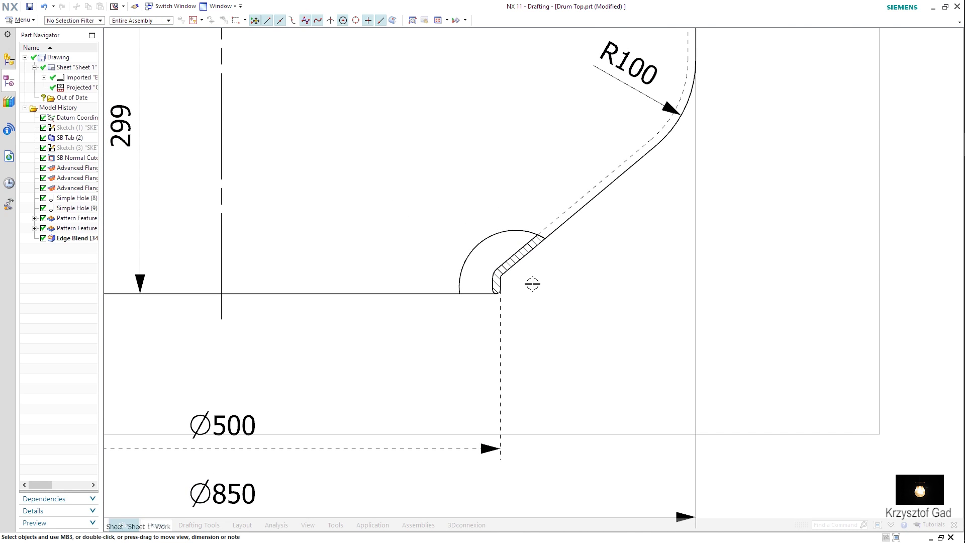
{"action": "right_click", "coordinate": [532, 283]}
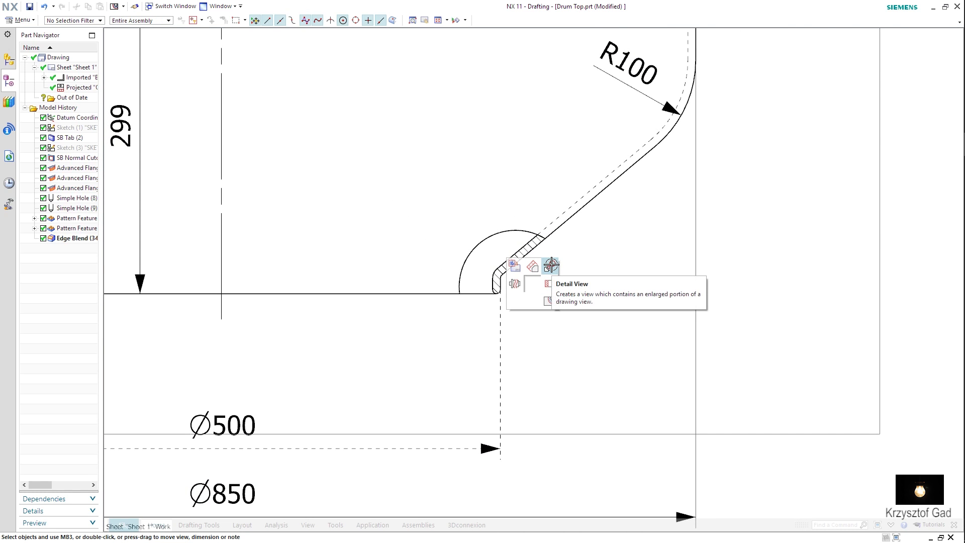
{"action": "left_click", "coordinate": [550, 266]}
{"action": "left_click", "coordinate": [521, 286]}
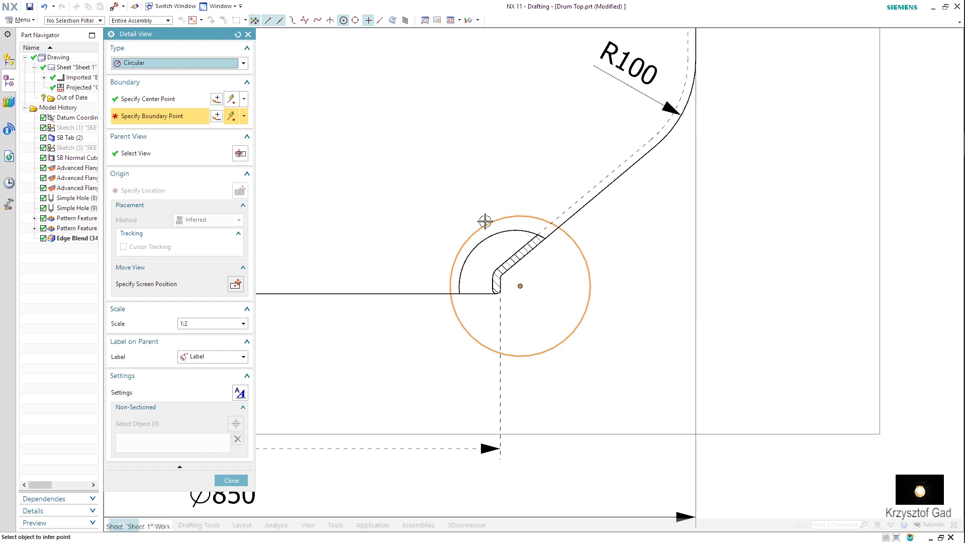
{"action": "left_click", "coordinate": [472, 204]}
{"action": "scroll", "coordinate": [502, 216], "scroll_direction": "down", "scroll_amount": 2}
{"action": "scroll", "coordinate": [533, 226], "scroll_direction": "down", "scroll_amount": 2}
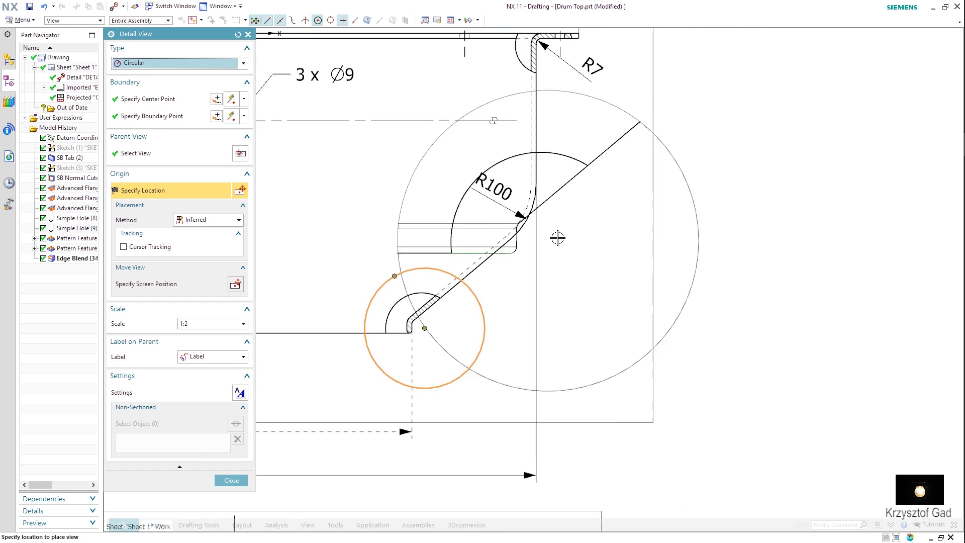
{"action": "scroll", "coordinate": [558, 237], "scroll_direction": "down", "scroll_amount": 2}
{"action": "scroll", "coordinate": [618, 241], "scroll_direction": "down", "scroll_amount": 1}
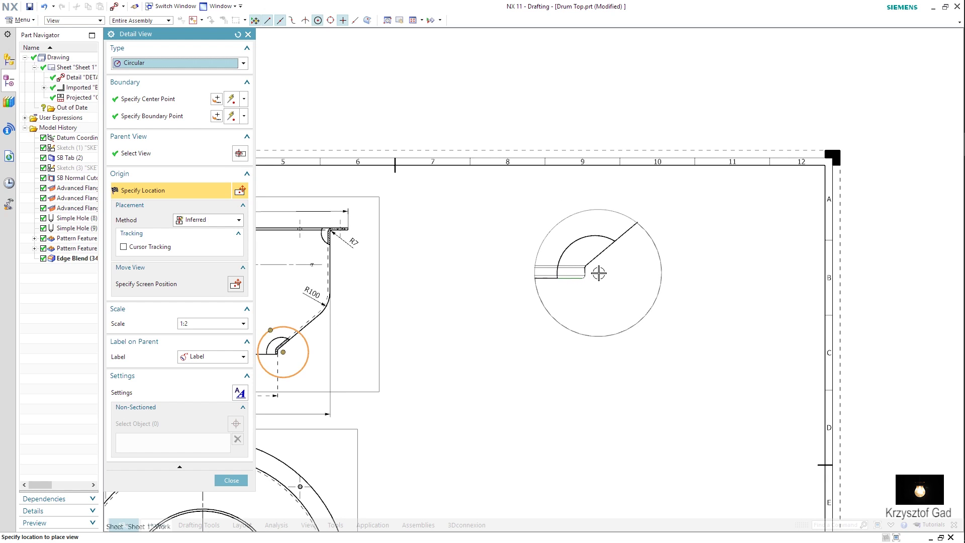
{"action": "left_click", "coordinate": [603, 278]}
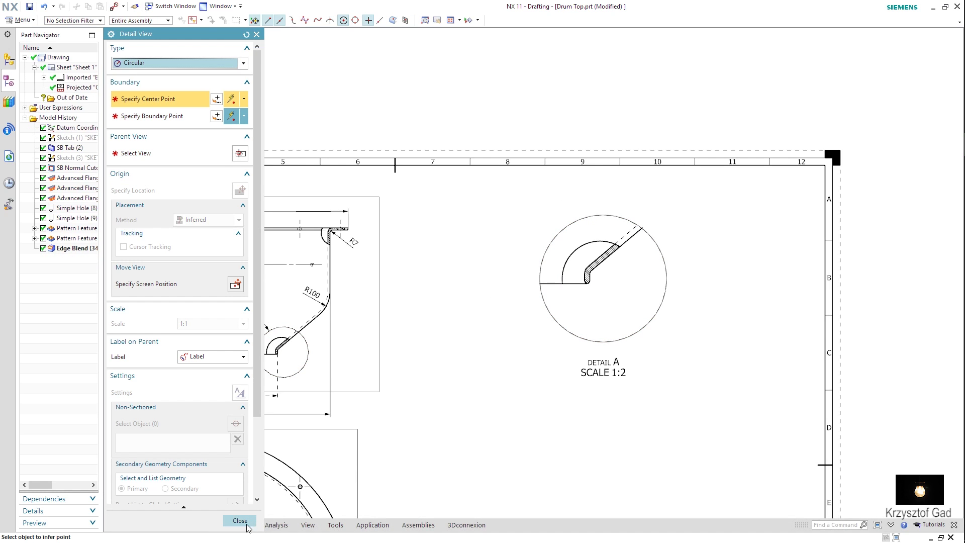
{"action": "middle_click", "coordinate": [606, 324]}
{"action": "scroll", "coordinate": [605, 324], "scroll_direction": "up", "scroll_amount": 3}
- Place an intersection symbol where DETAIL A's vertical and diagonal wall edges meet
{"action": "scroll", "coordinate": [584, 319], "scroll_direction": "up", "scroll_amount": 3}
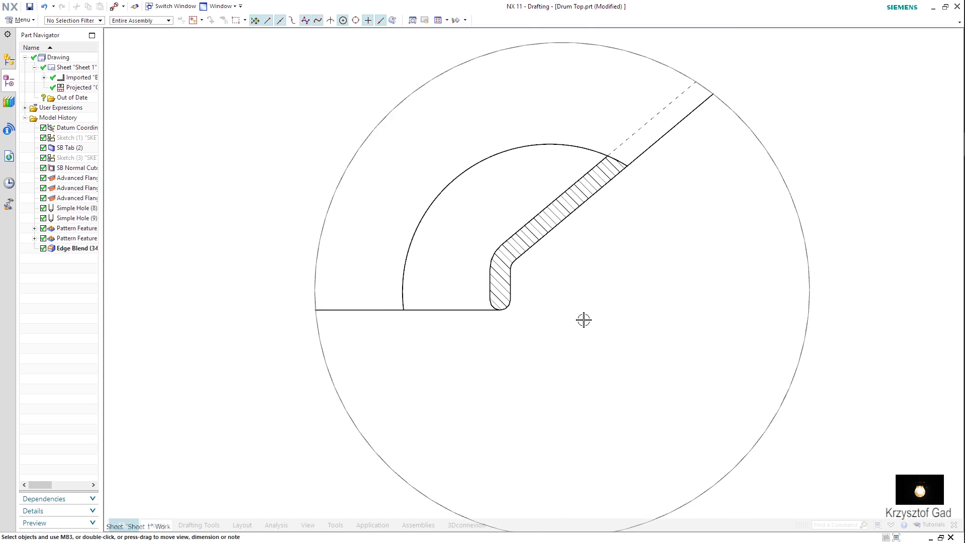
{"action": "scroll", "coordinate": [583, 320], "scroll_direction": "up", "scroll_amount": 1}
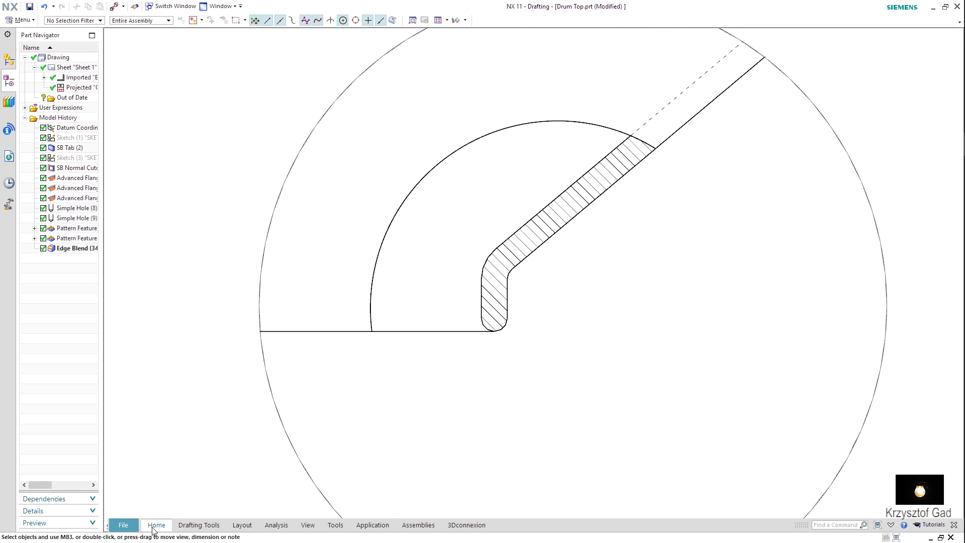
{"action": "left_click", "coordinate": [198, 525]}
{"action": "left_click", "coordinate": [156, 524]}
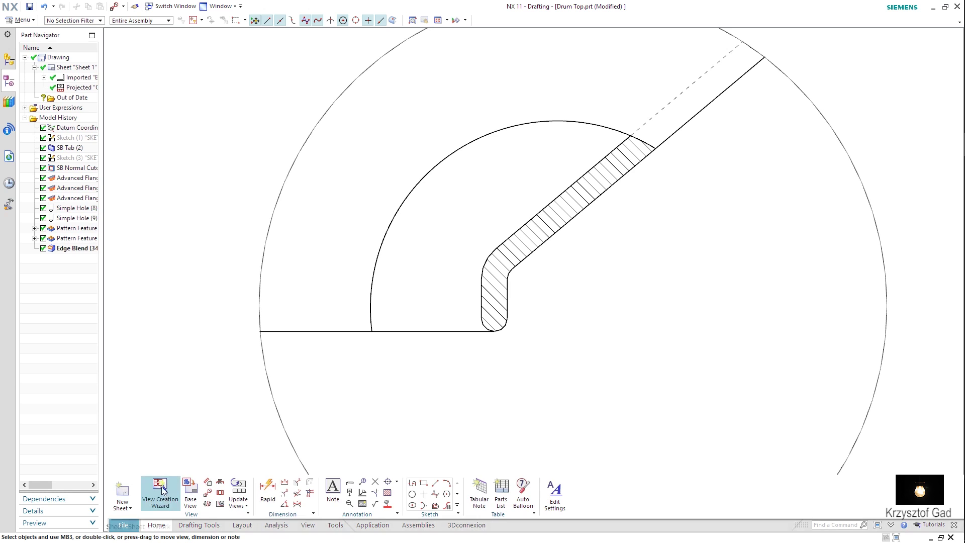
{"action": "left_click", "coordinate": [374, 494]}
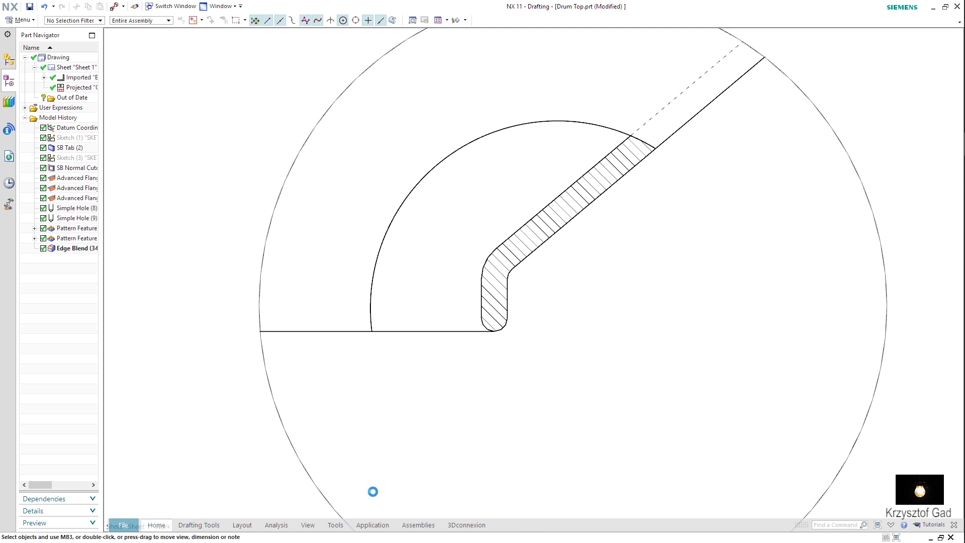
{"action": "scroll", "coordinate": [465, 349], "scroll_direction": "up", "scroll_amount": 2}
{"action": "left_click", "coordinate": [463, 348]}
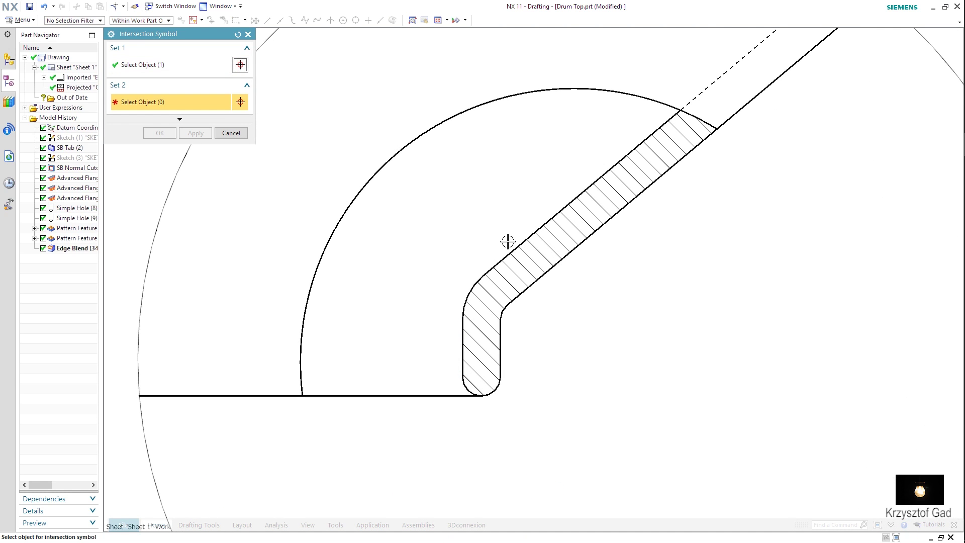
{"action": "left_click", "coordinate": [495, 253]}
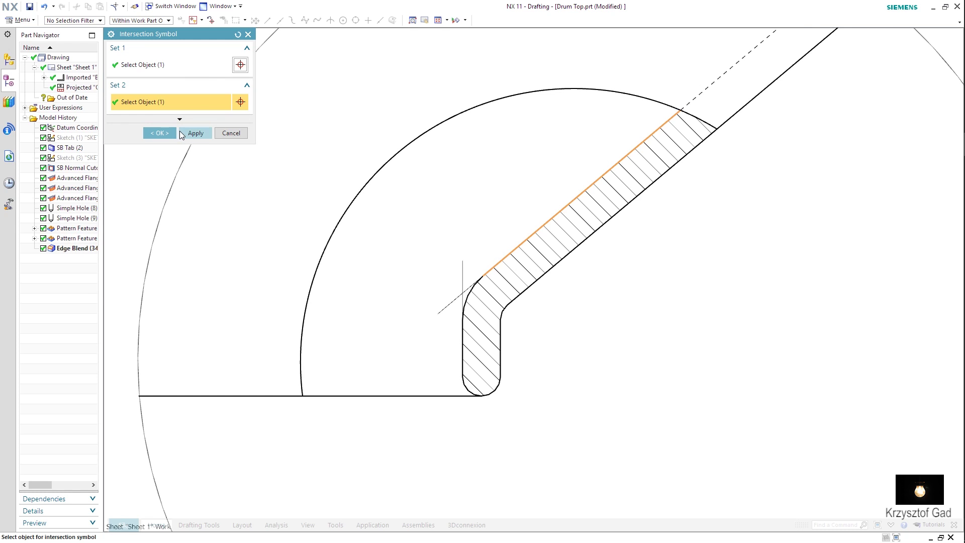
{"action": "left_click", "coordinate": [168, 132]}
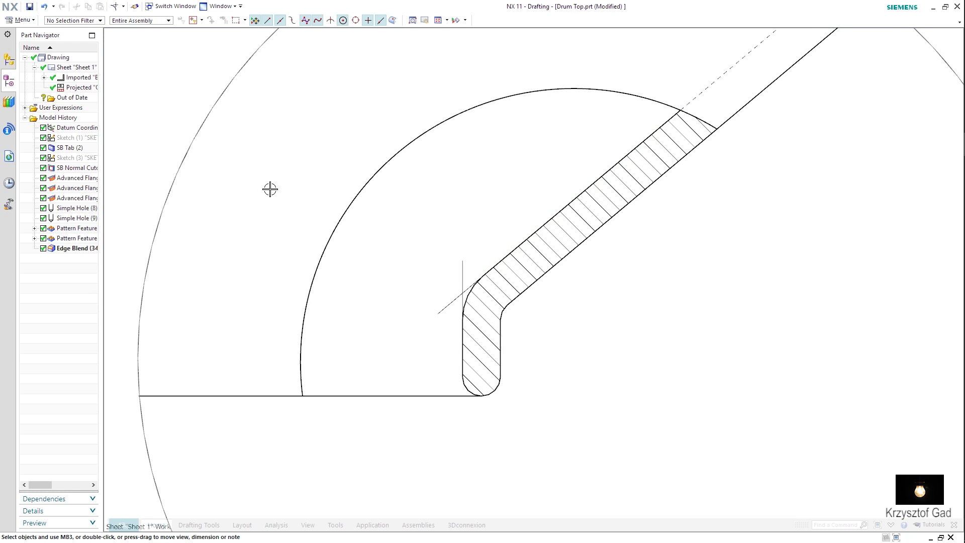
- Add a vertical 19 dimension in DETAIL A from the intersection point to the bottom line
{"action": "right_click", "coordinate": [446, 264]}
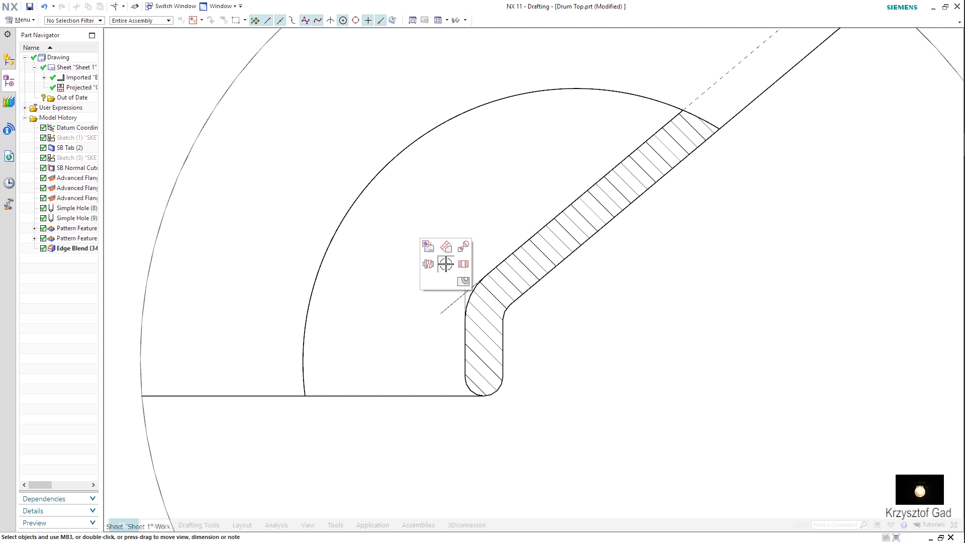
{"action": "left_click", "coordinate": [444, 265], "text": "ctrl+shift"}
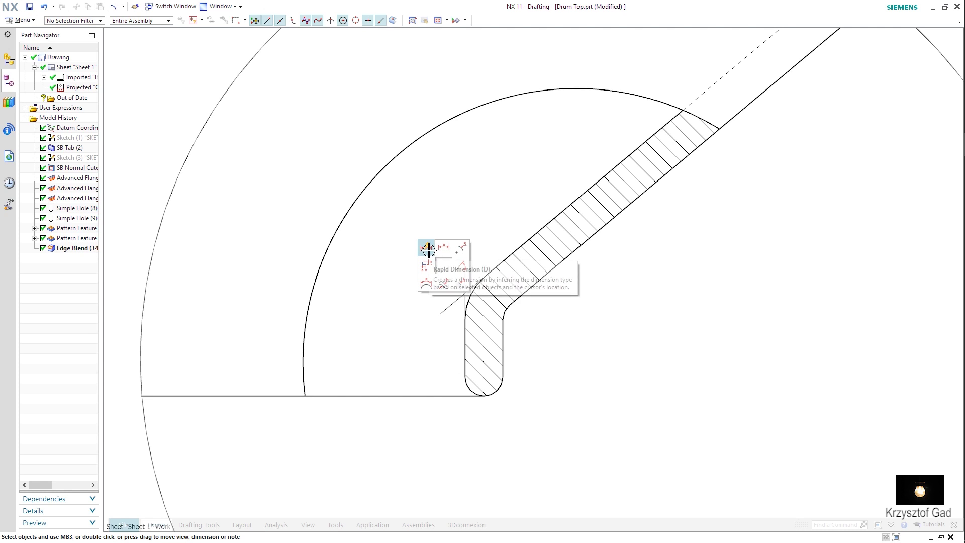
{"action": "left_click", "coordinate": [427, 251]}
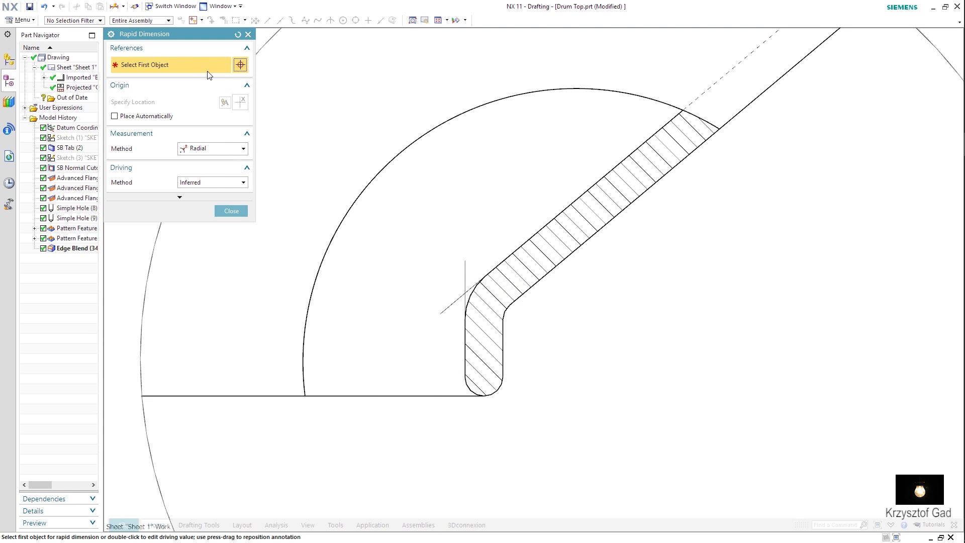
{"action": "left_click", "coordinate": [210, 149]}
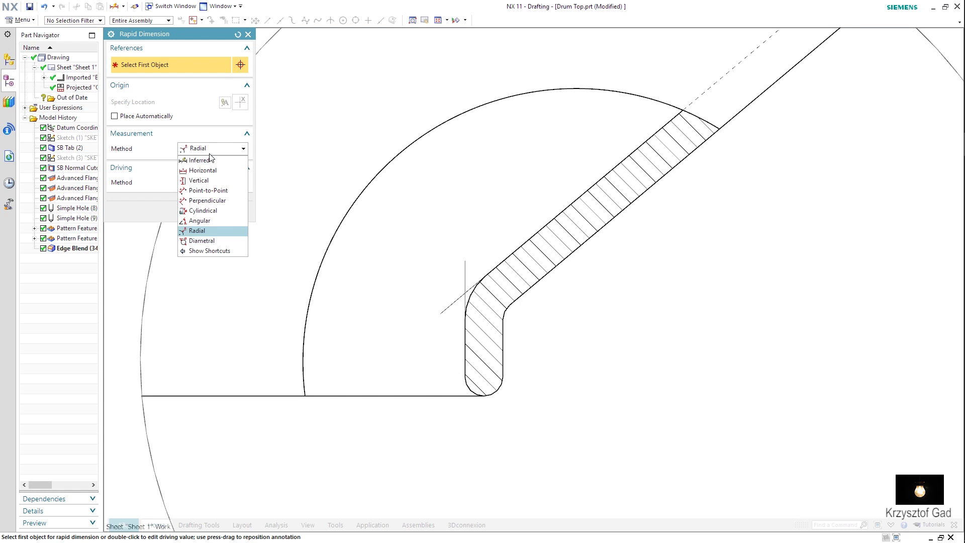
{"action": "left_click", "coordinate": [211, 180]}
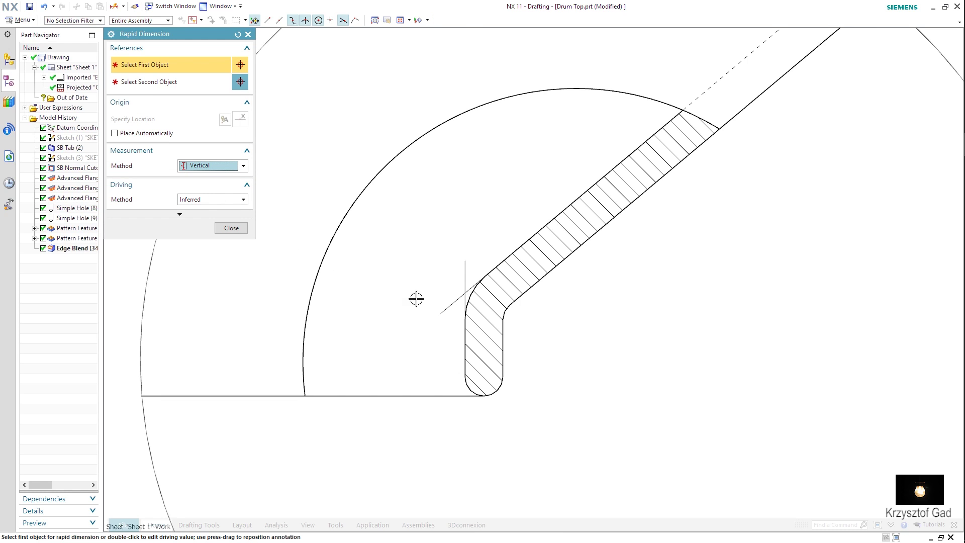
{"action": "left_click", "coordinate": [464, 293]}
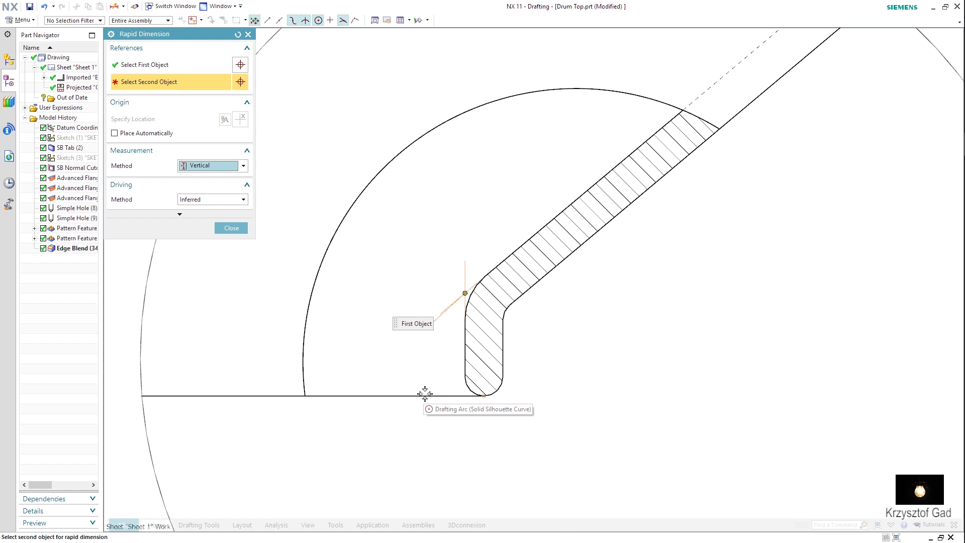
{"action": "left_click", "coordinate": [426, 390]}
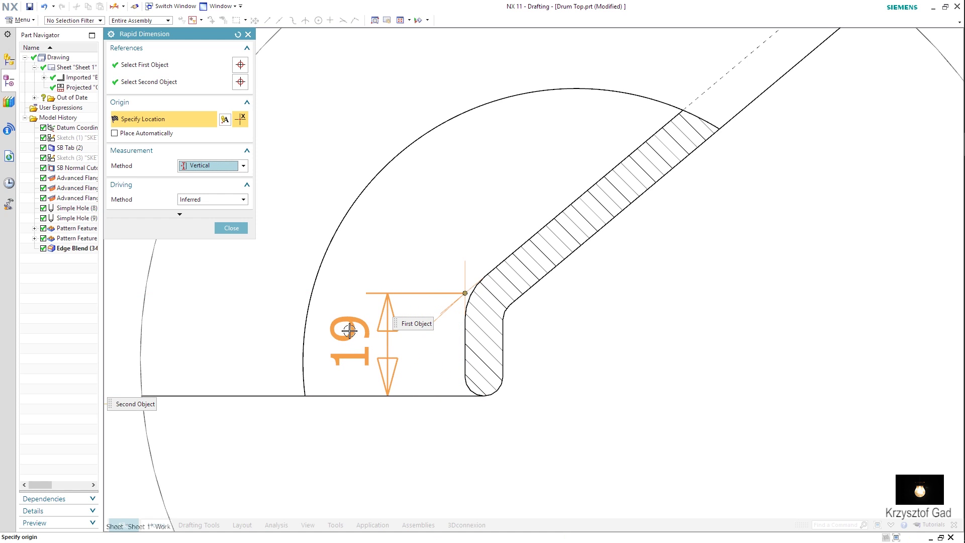
{"action": "left_click", "coordinate": [349, 325]}
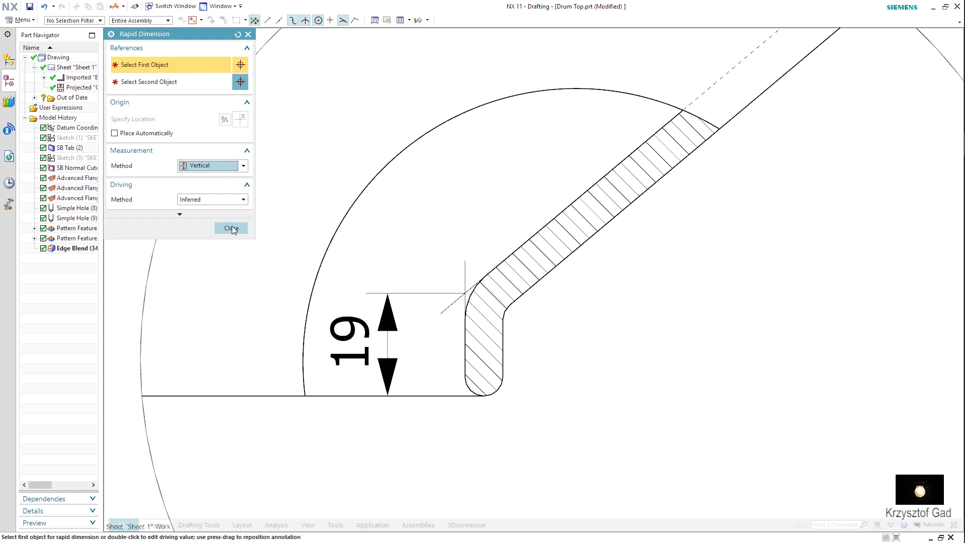
- Dimension both DETAIL A bend fillets as R3,5 radii
{"action": "left_click", "coordinate": [217, 167]}
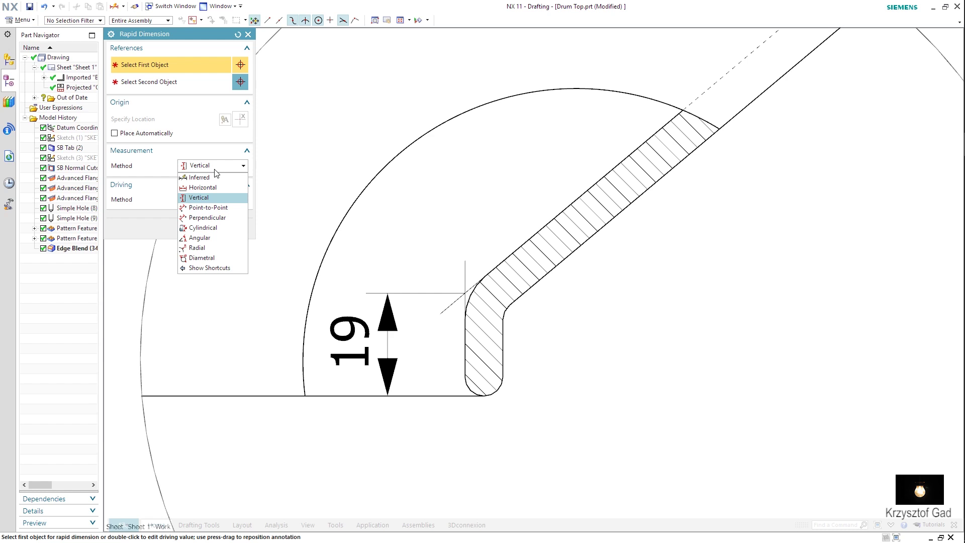
{"action": "left_click", "coordinate": [207, 248]}
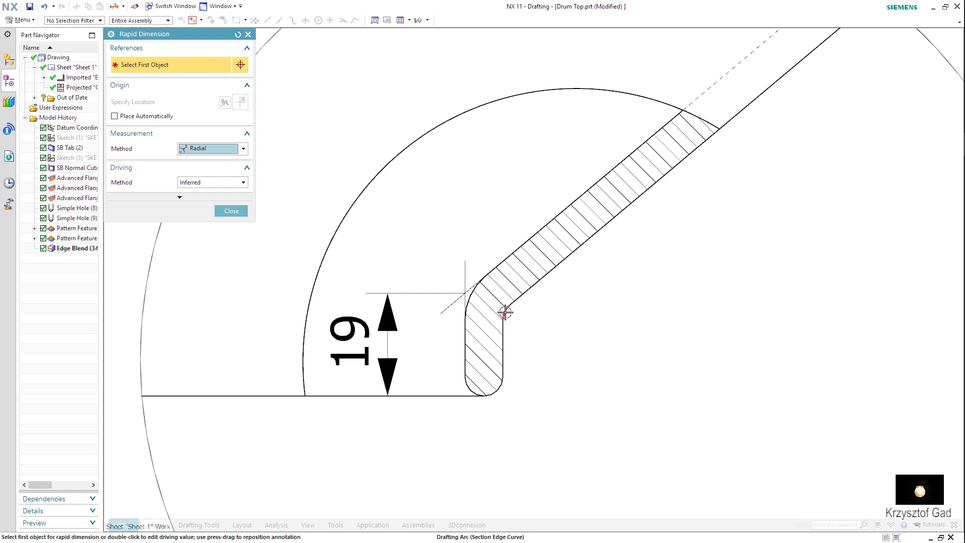
{"action": "left_click", "coordinate": [505, 312]}
{"action": "mouse_move", "coordinate": [688, 362]}
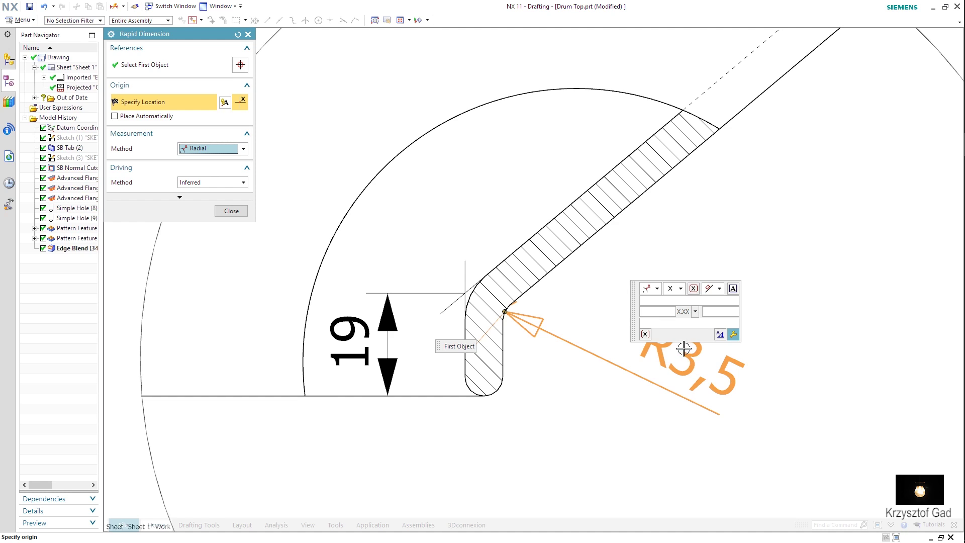
{"action": "left_click", "coordinate": [672, 347]}
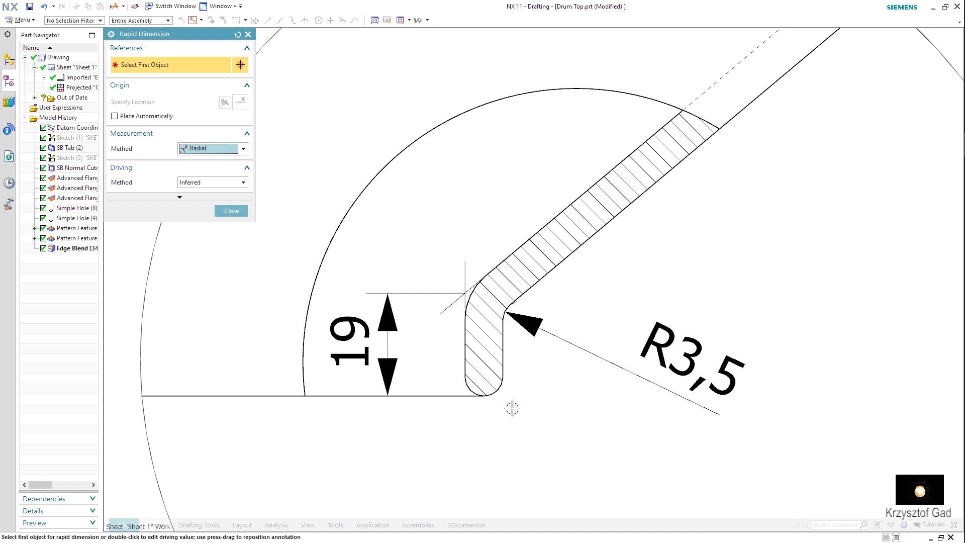
{"action": "left_click", "coordinate": [490, 396]}
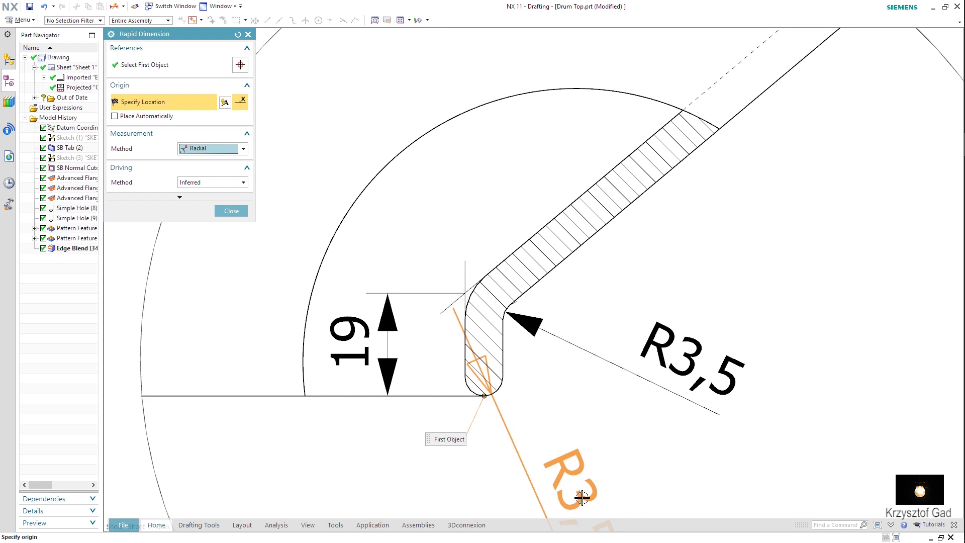
{"action": "left_click", "coordinate": [584, 497]}
{"action": "scroll", "coordinate": [606, 379], "scroll_direction": "up", "scroll_amount": 1}
{"action": "scroll", "coordinate": [328, 273], "scroll_direction": "up", "scroll_amount": 2}
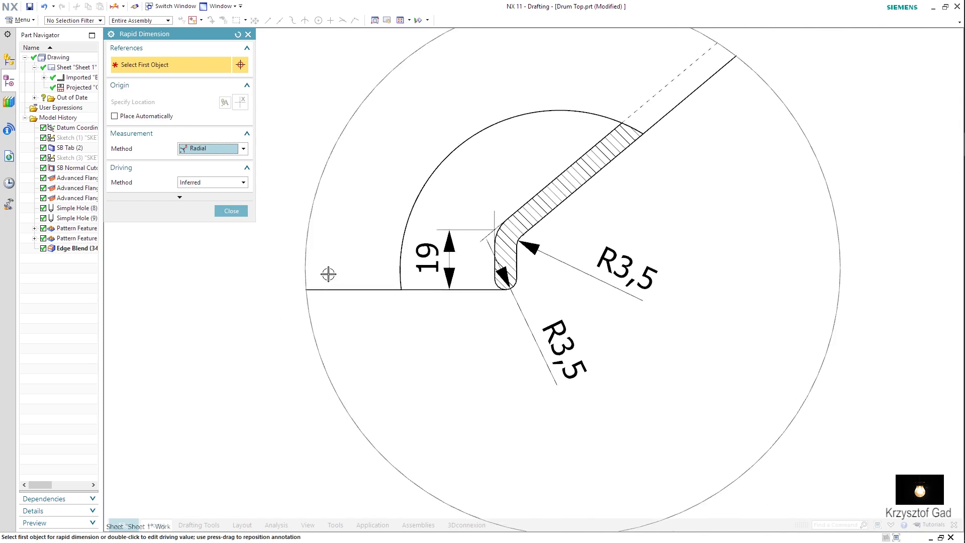
{"action": "scroll", "coordinate": [328, 273], "scroll_direction": "up", "scroll_amount": 1}
- Finish the DETAIL A dimensions and bring the plan view's bolt holes into view
{"action": "left_click", "coordinate": [225, 211]}
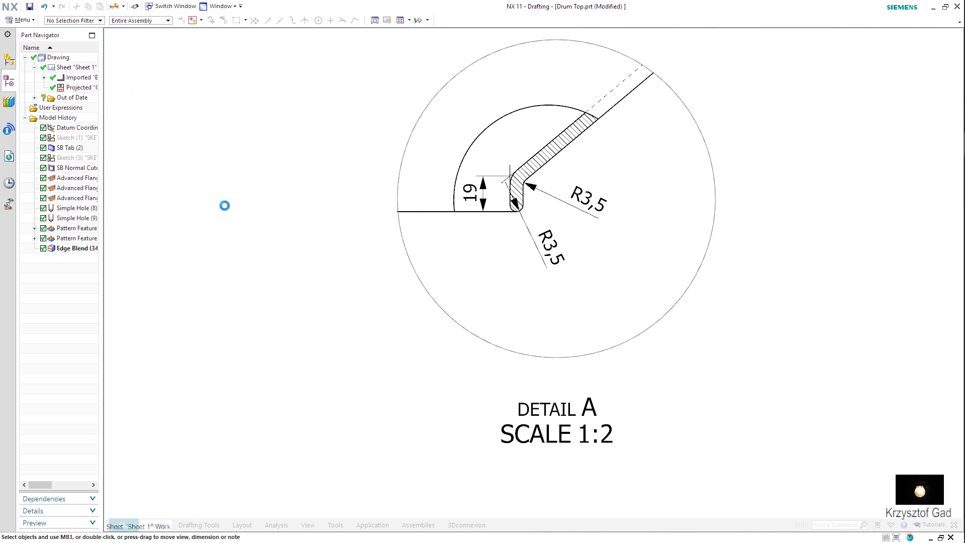
{"action": "scroll", "coordinate": [224, 206], "scroll_direction": "down", "scroll_amount": 2}
{"action": "scroll", "coordinate": [227, 206], "scroll_direction": "up", "scroll_amount": 1}
{"action": "scroll", "coordinate": [227, 207], "scroll_direction": "up", "scroll_amount": 1}
{"action": "scroll", "coordinate": [227, 207], "scroll_direction": "up", "scroll_amount": 1}
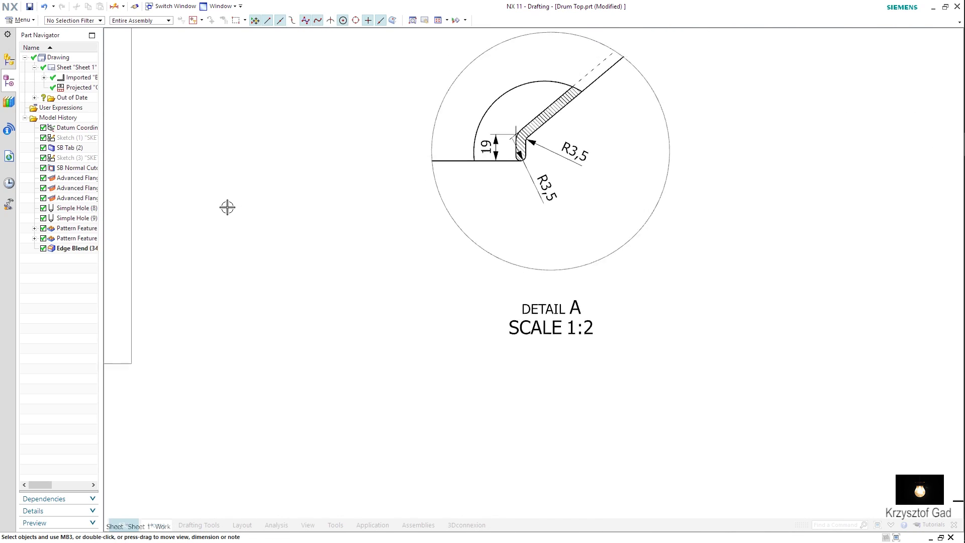
{"action": "scroll", "coordinate": [224, 208], "scroll_direction": "up", "scroll_amount": 2}
{"action": "scroll", "coordinate": [257, 210], "scroll_direction": "up", "scroll_amount": 1}
{"action": "middle_click_drag", "start_coordinate": [257, 209], "coordinate": [325, 223]}
{"action": "scroll", "coordinate": [347, 221], "scroll_direction": "down", "scroll_amount": 1}
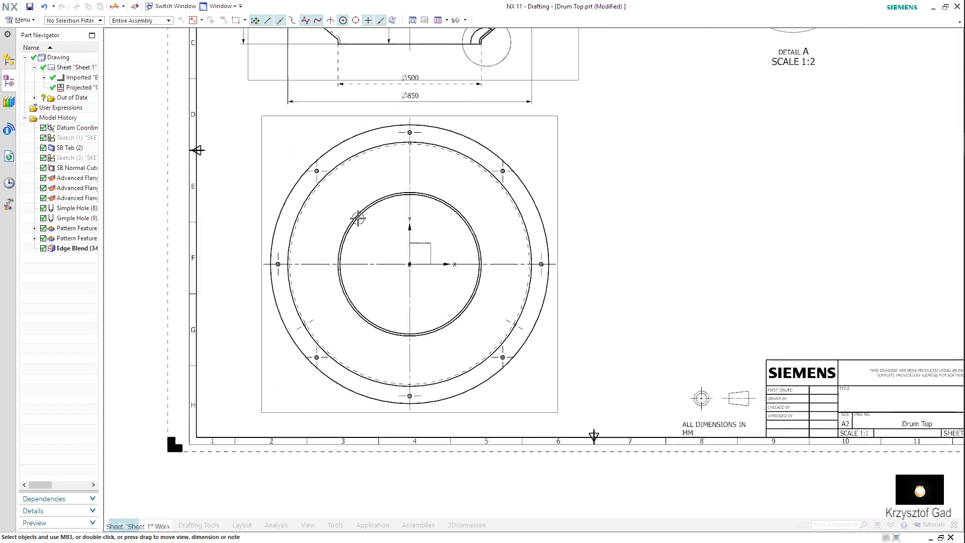
{"action": "scroll", "coordinate": [357, 216], "scroll_direction": "down", "scroll_amount": 1}
{"action": "scroll", "coordinate": [357, 218], "scroll_direction": "down", "scroll_amount": 1}
{"action": "scroll", "coordinate": [357, 218], "scroll_direction": "down", "scroll_amount": 1}
{"action": "scroll", "coordinate": [357, 217], "scroll_direction": "down", "scroll_amount": 1}
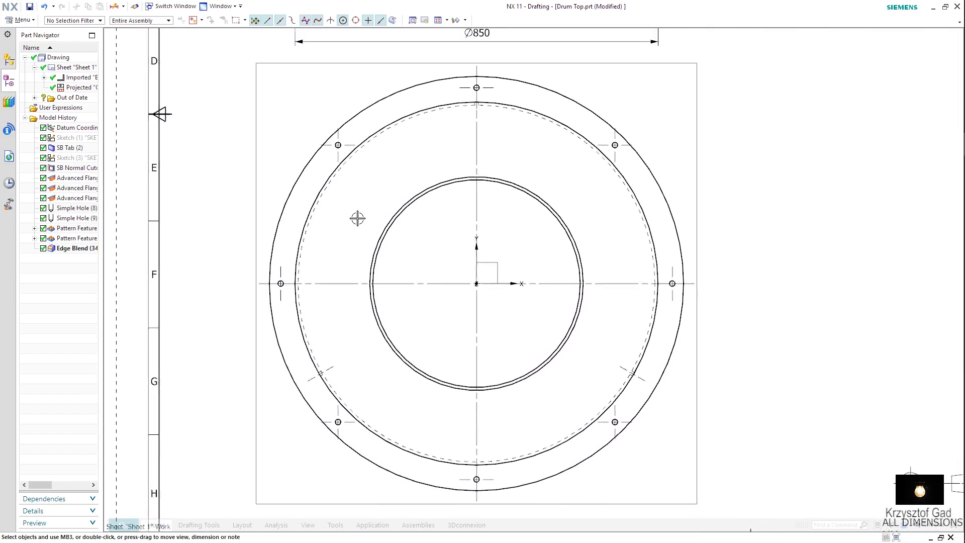
{"action": "scroll", "coordinate": [358, 217], "scroll_direction": "down", "scroll_amount": 1}
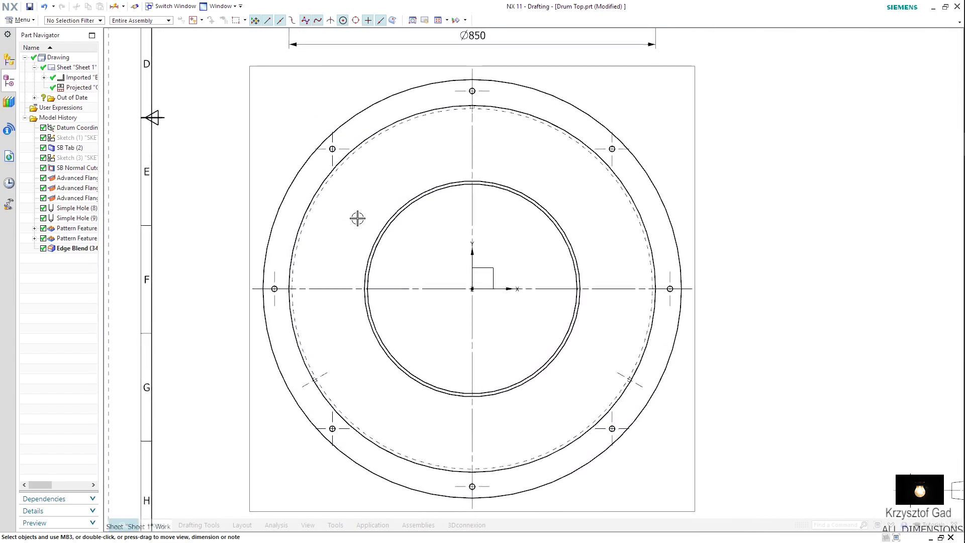
- Shorten the top and left bolt-hole center mark extensions to 1
{"action": "double_click", "coordinate": [456, 91]}
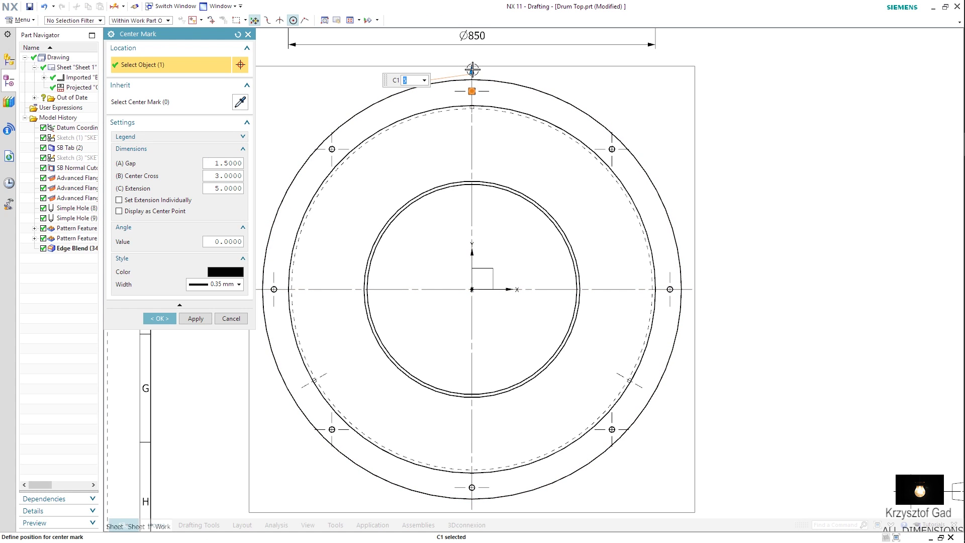
{"action": "key", "text": "Return"}
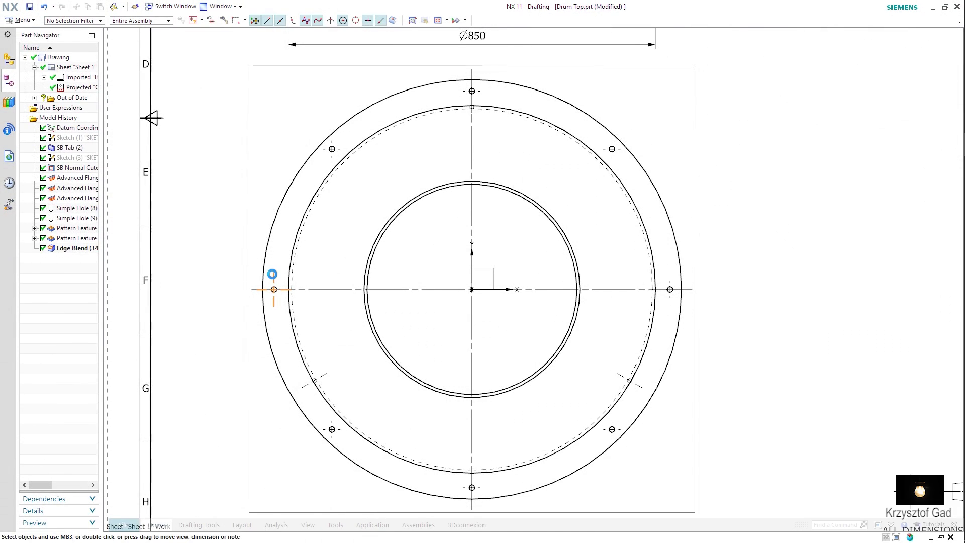
{"action": "double_click", "coordinate": [271, 274]}
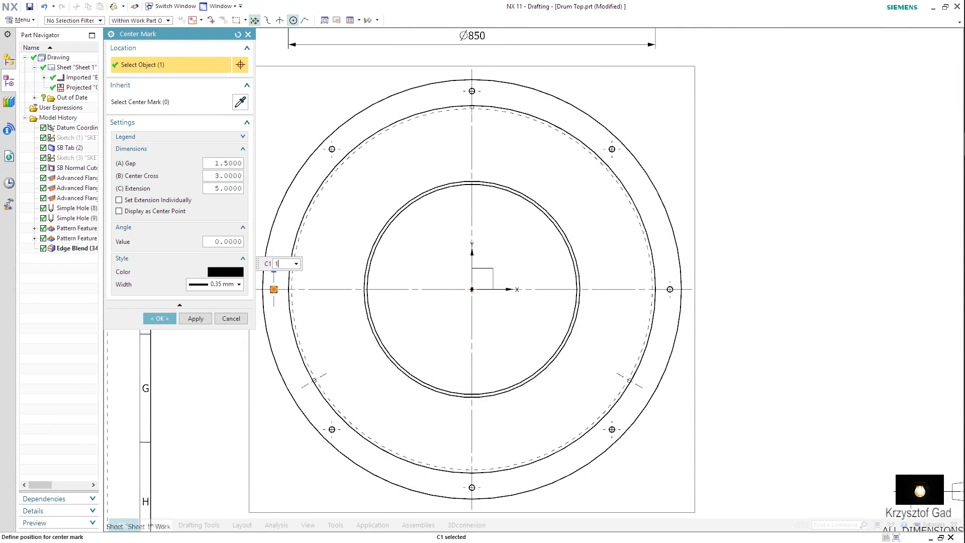
{"action": "key", "text": "Return"}
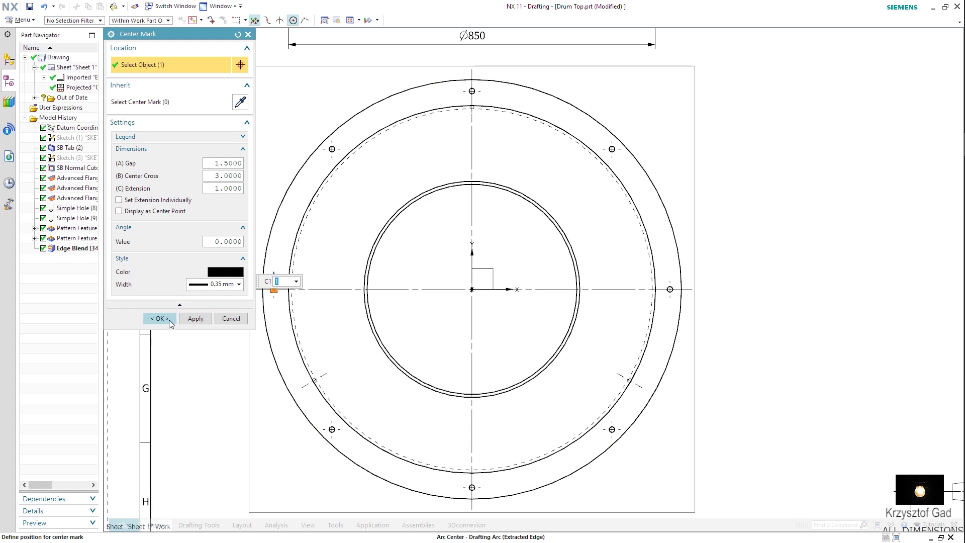
{"action": "left_click", "coordinate": [159, 319]}
{"action": "left_click", "coordinate": [156, 525]}
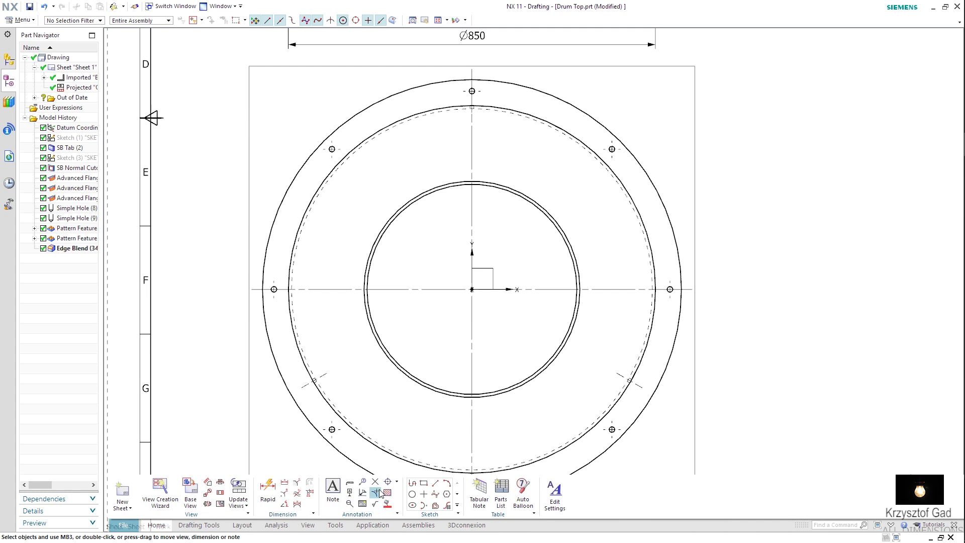
- Create a full circular centerline through the plan view's bolt holes
{"action": "left_click", "coordinate": [397, 485]}
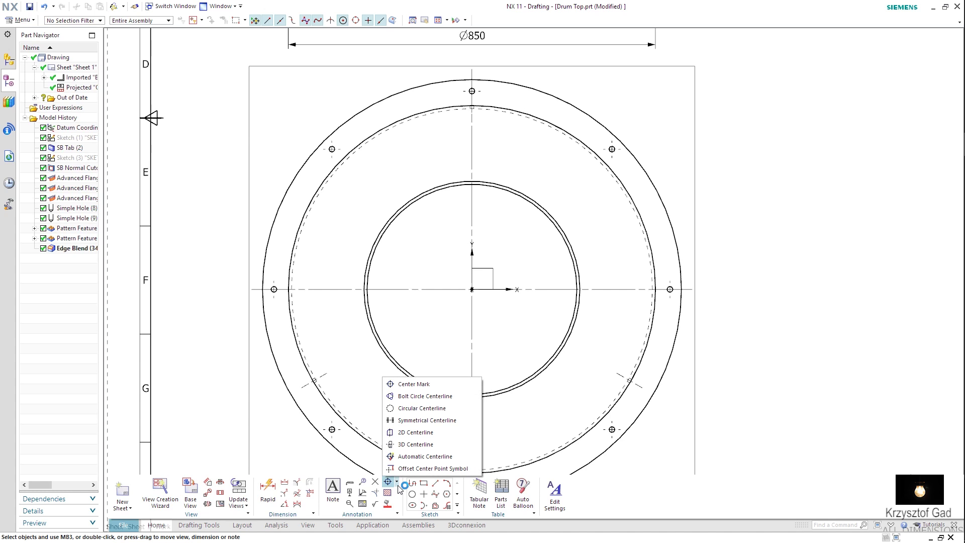
{"action": "left_click", "coordinate": [418, 408]}
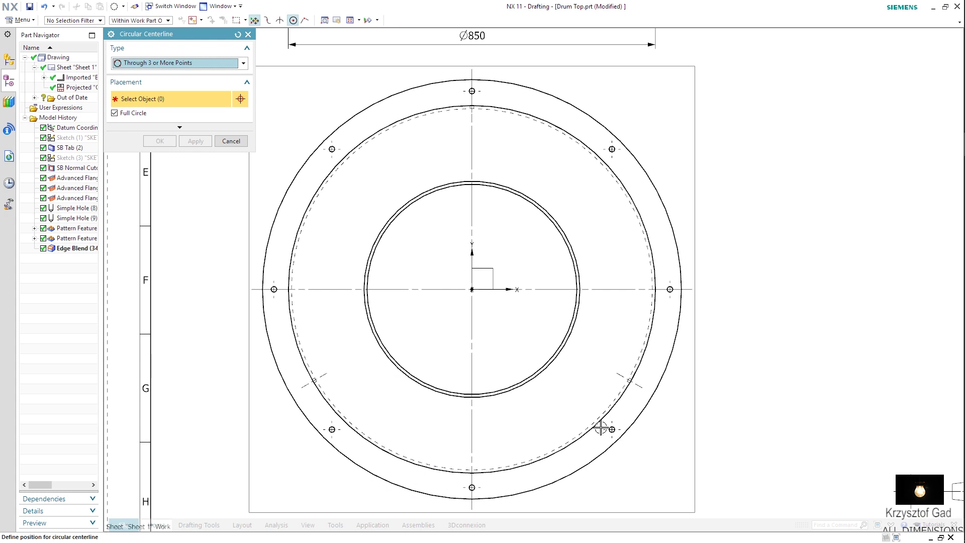
{"action": "left_click", "coordinate": [611, 429]}
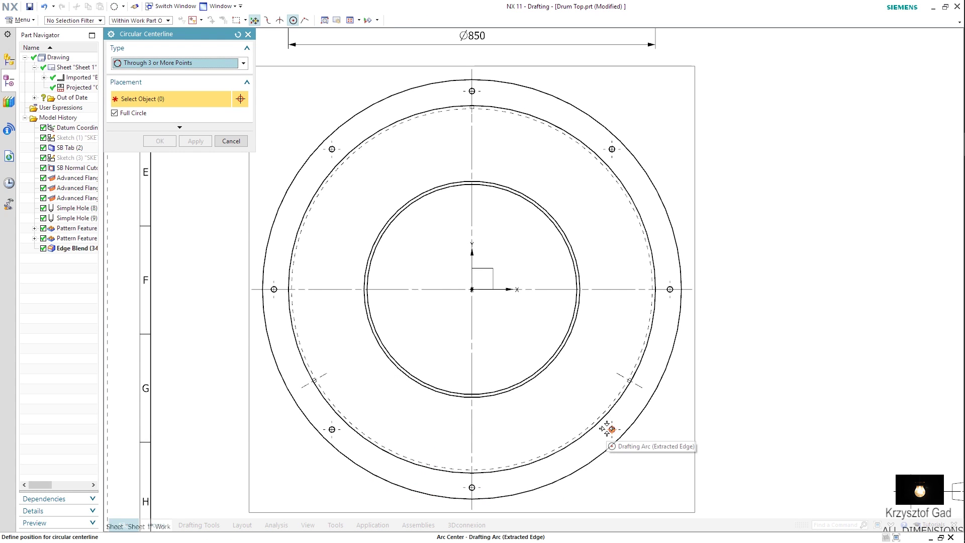
{"action": "left_click", "coordinate": [669, 289]}
{"action": "left_click", "coordinate": [609, 147]}
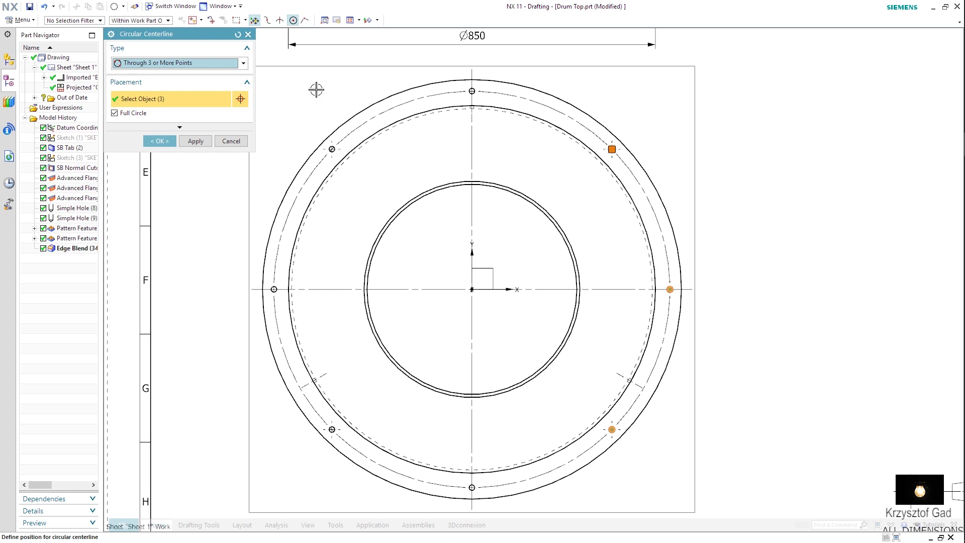
{"action": "left_click", "coordinate": [160, 141]}
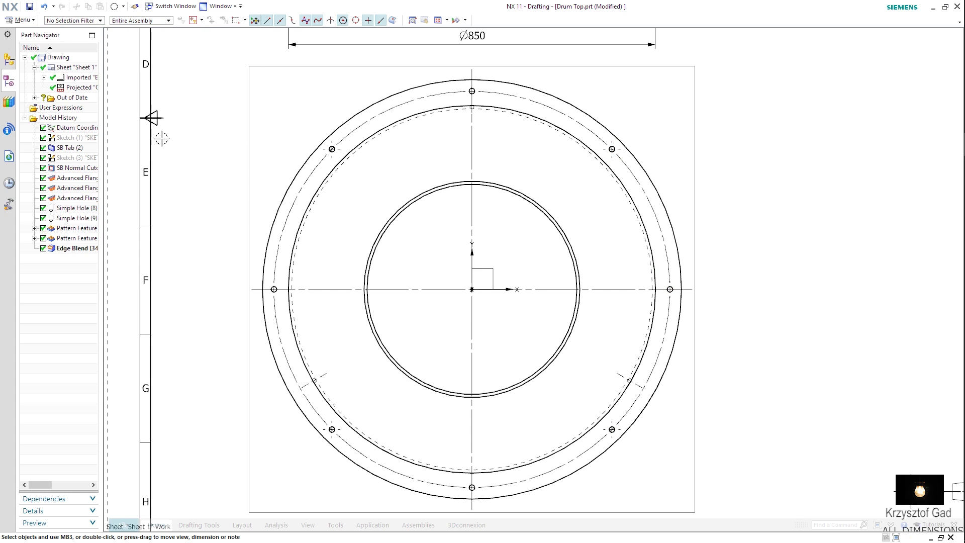
- Dimension the bolt circle centerline as a Ø917 diameter
{"action": "right_click", "coordinate": [279, 151]}
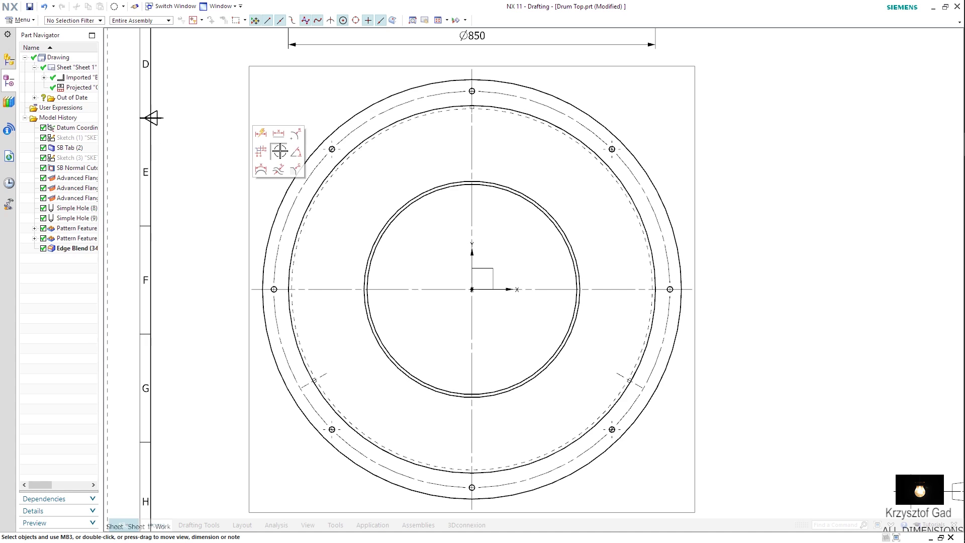
{"action": "left_click", "coordinate": [261, 135]}
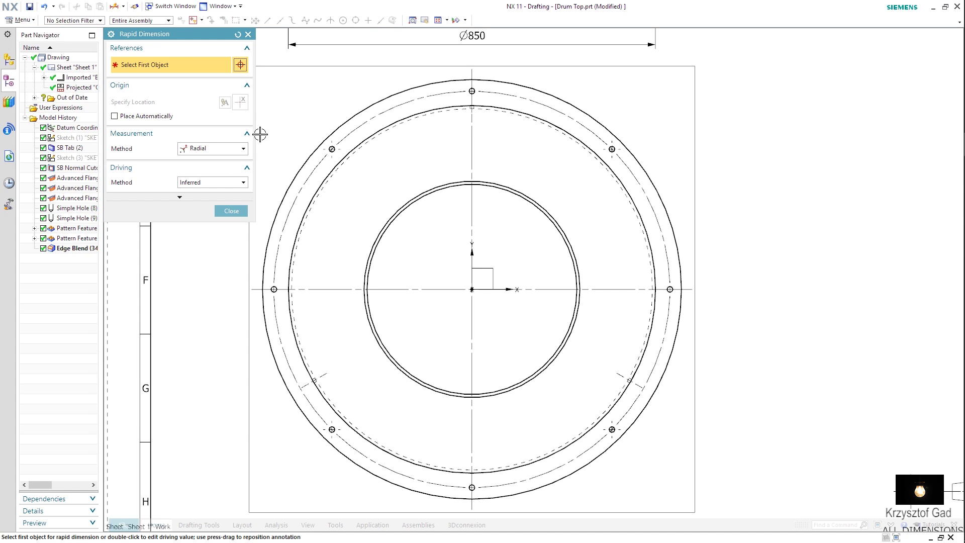
{"action": "left_click", "coordinate": [219, 150]}
{"action": "left_click", "coordinate": [204, 237]}
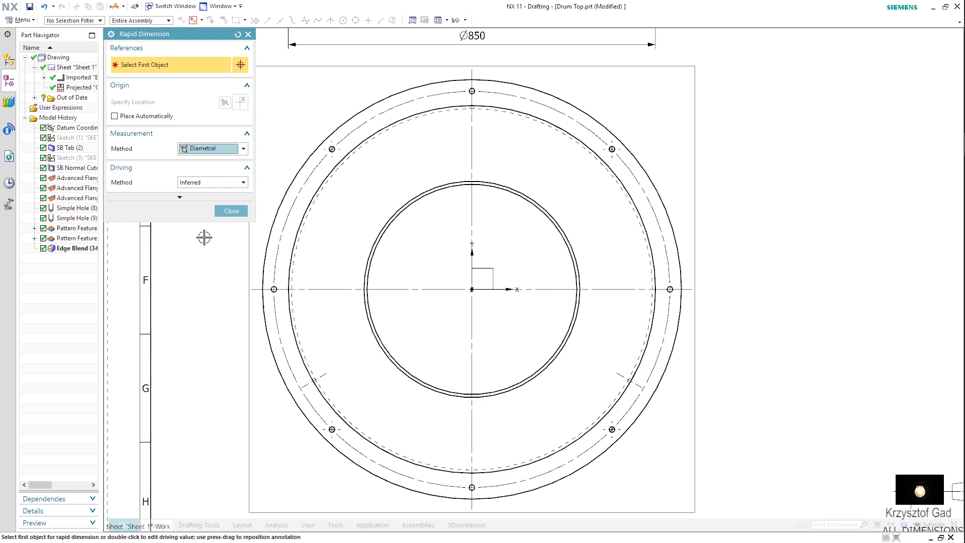
{"action": "left_click", "coordinate": [303, 162]}
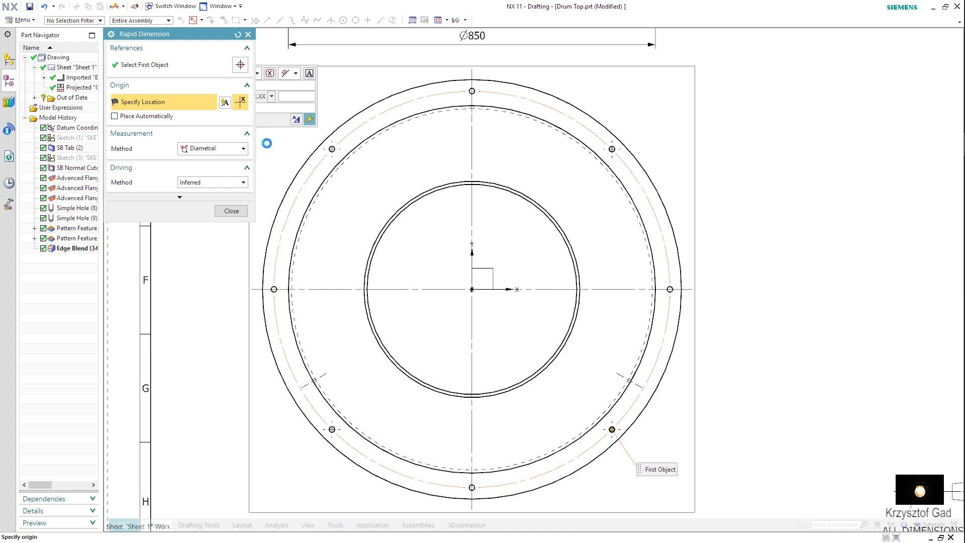
{"action": "left_click", "coordinate": [267, 143]}
{"action": "left_click", "coordinate": [229, 211]}
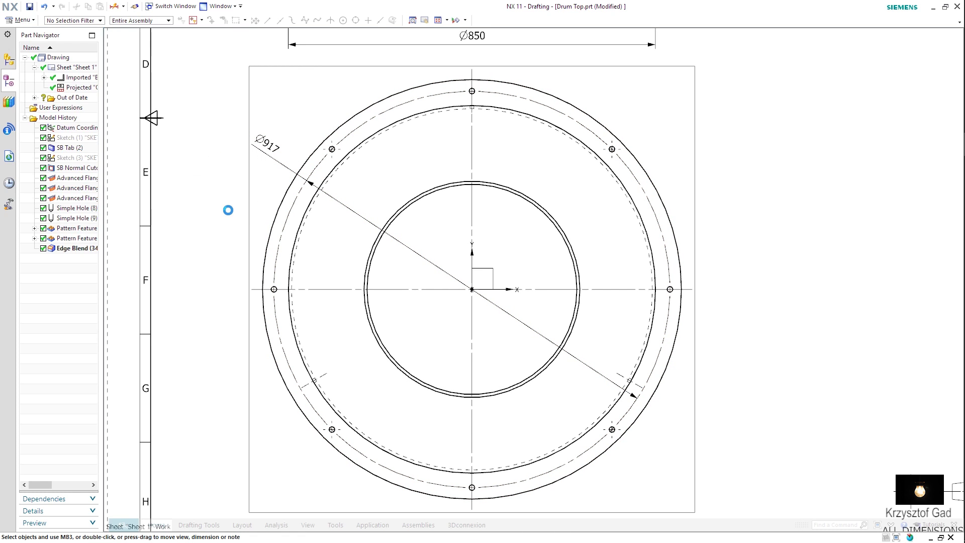
{"action": "right_click", "coordinate": [514, 232]}
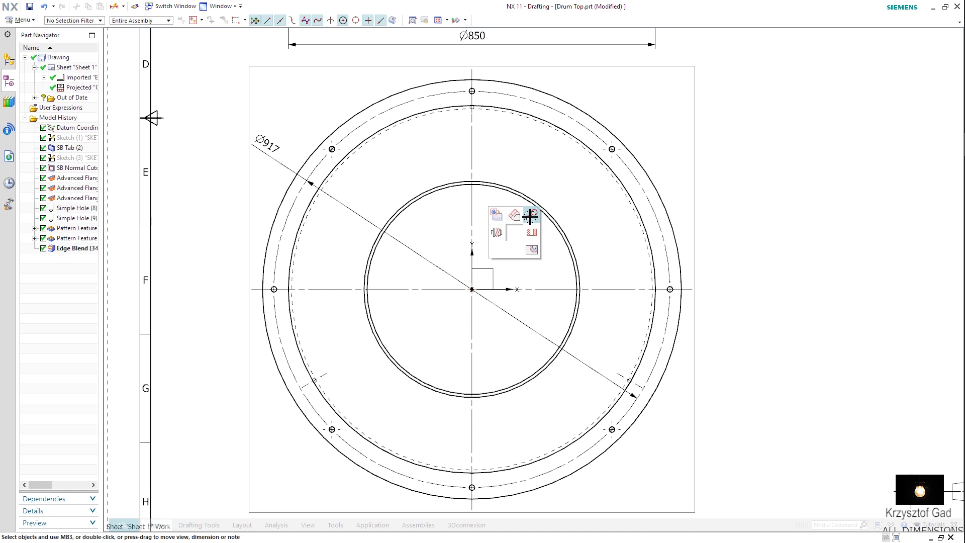
- Create circular Detail B at 1:2 around the right bolt hole, placed below Detail A
{"action": "left_click", "coordinate": [530, 216]}
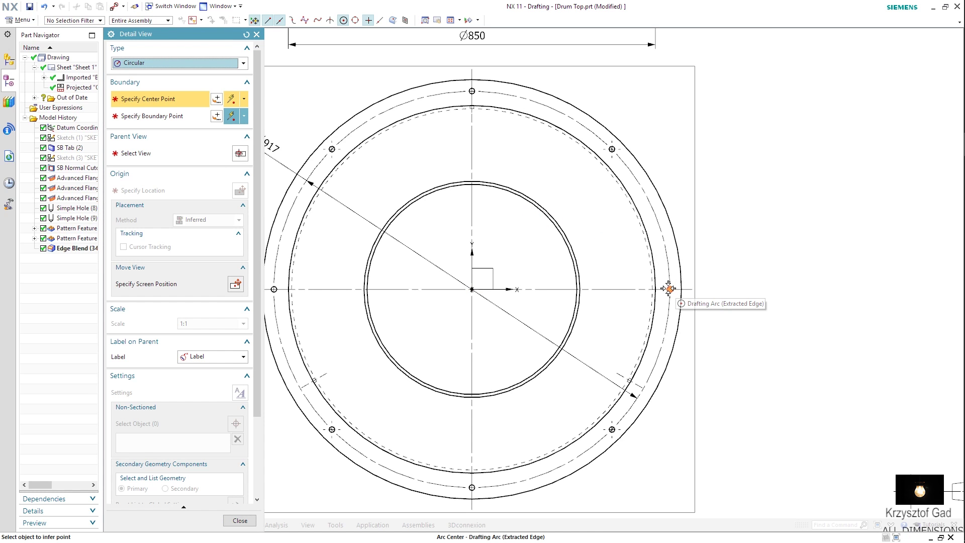
{"action": "left_click", "coordinate": [669, 289]}
{"action": "left_click", "coordinate": [695, 278]}
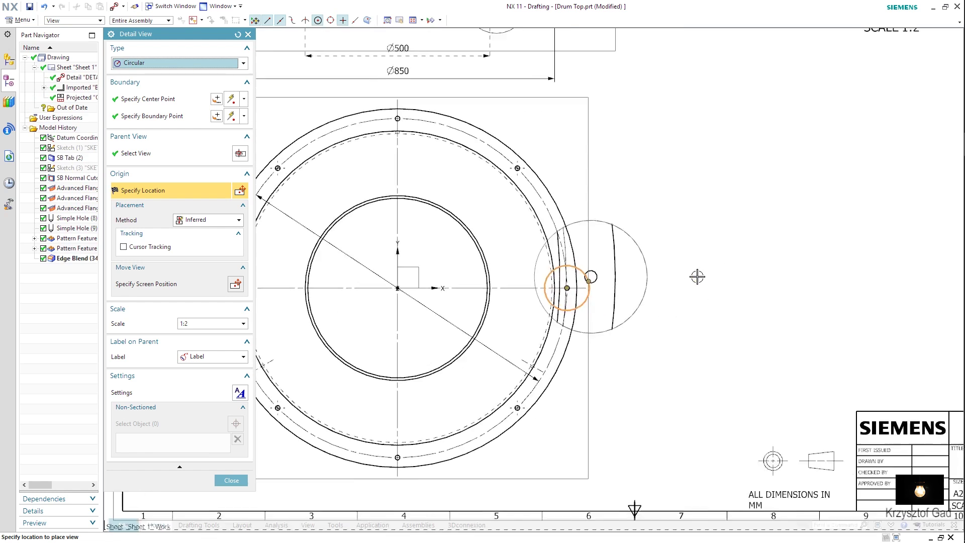
{"action": "scroll", "coordinate": [697, 277], "scroll_direction": "down", "scroll_amount": 3}
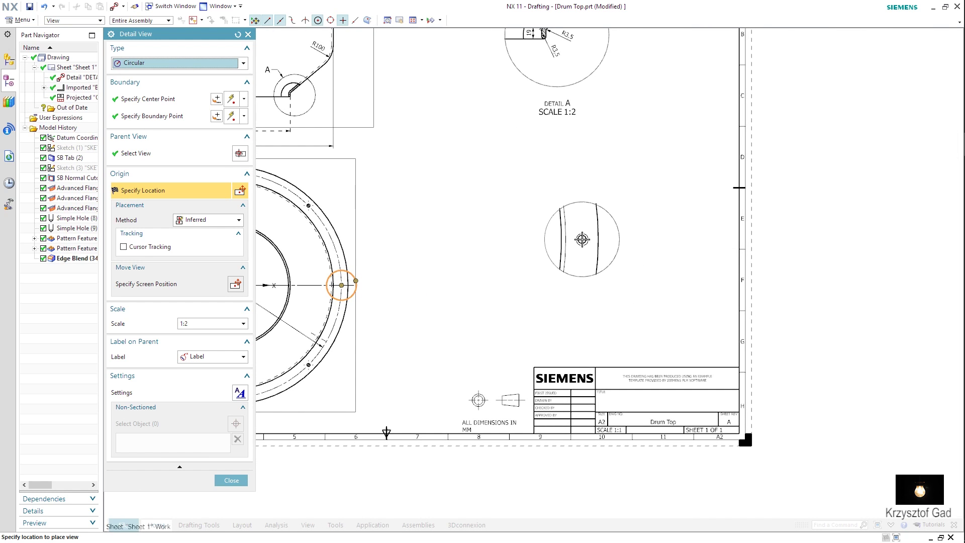
{"action": "left_click", "coordinate": [582, 239]}
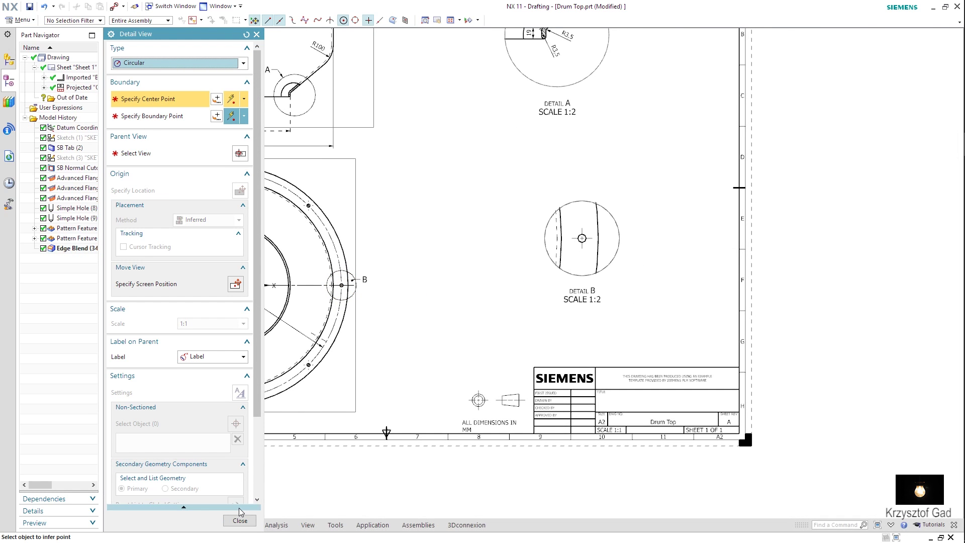
{"action": "left_click", "coordinate": [240, 519]}
{"action": "scroll", "coordinate": [622, 248], "scroll_direction": "up", "scroll_amount": 3}
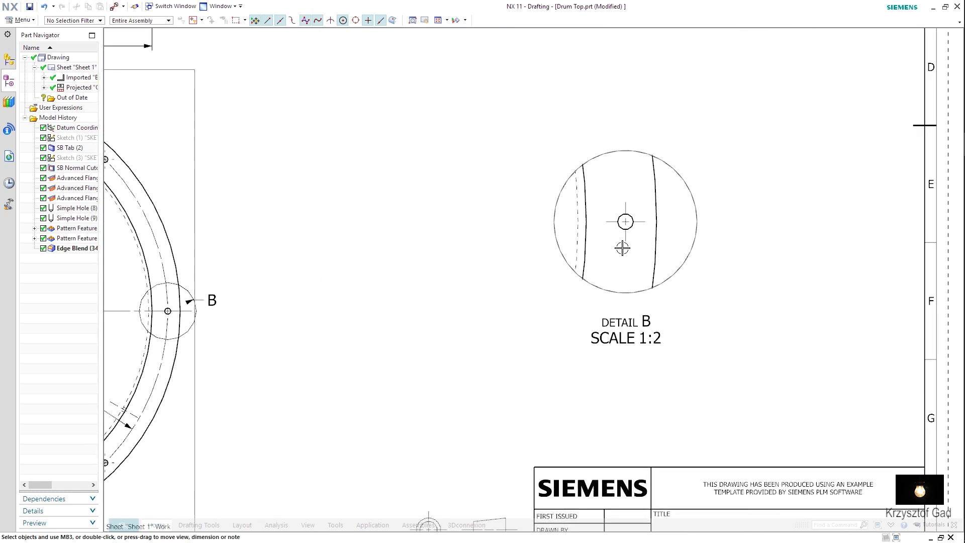
{"action": "scroll", "coordinate": [622, 248], "scroll_direction": "up", "scroll_amount": 1}
- Annotate Detail B's hole with a horizontal 8 x Ø13,5 diameter callout
{"action": "right_click", "coordinate": [677, 242]}
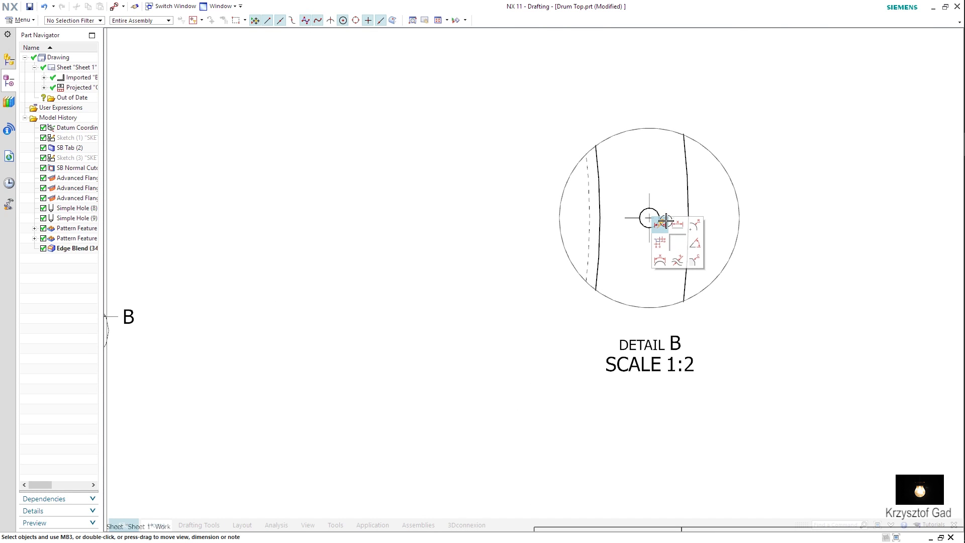
{"action": "left_click", "coordinate": [666, 221]}
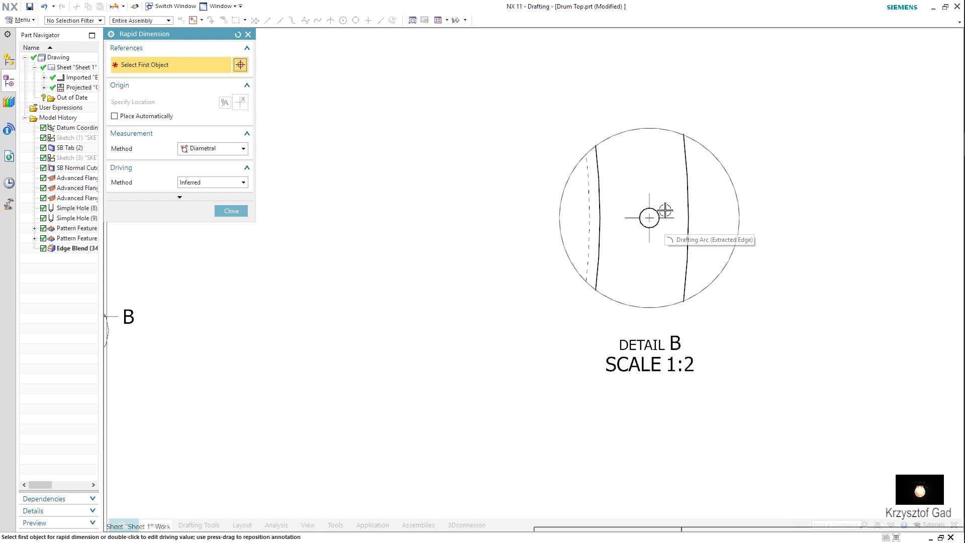
{"action": "left_click", "coordinate": [659, 217]}
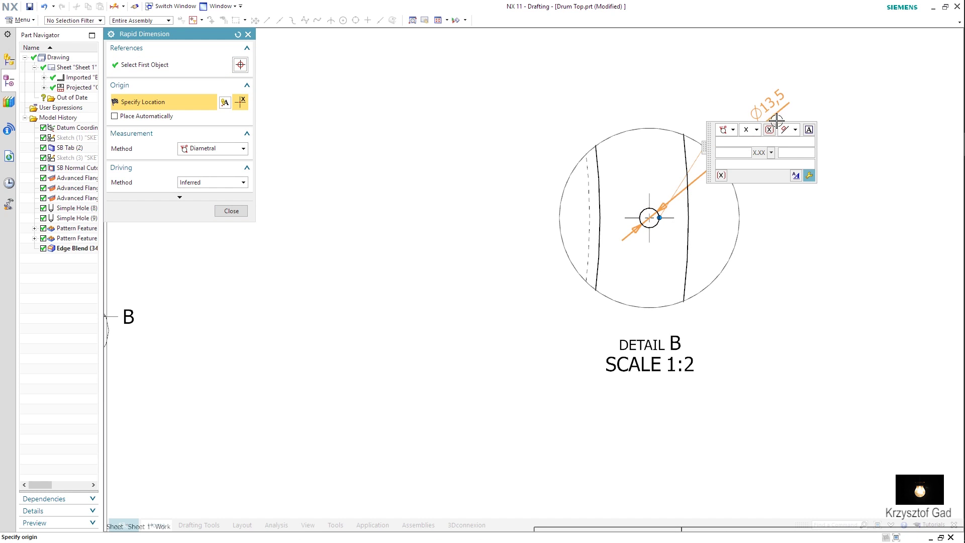
{"action": "left_click", "coordinate": [785, 131]}
{"action": "left_click", "coordinate": [784, 143]}
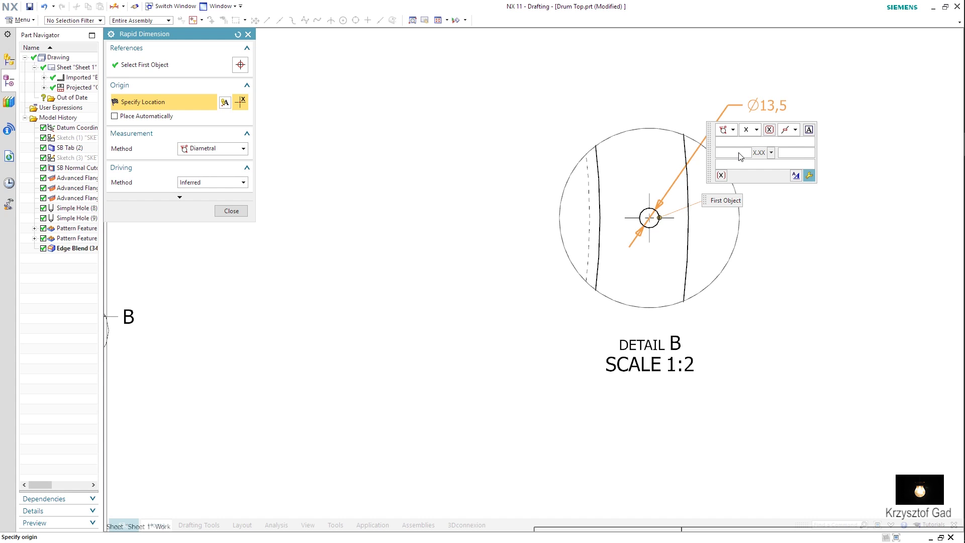
{"action": "type", "text": "8"}
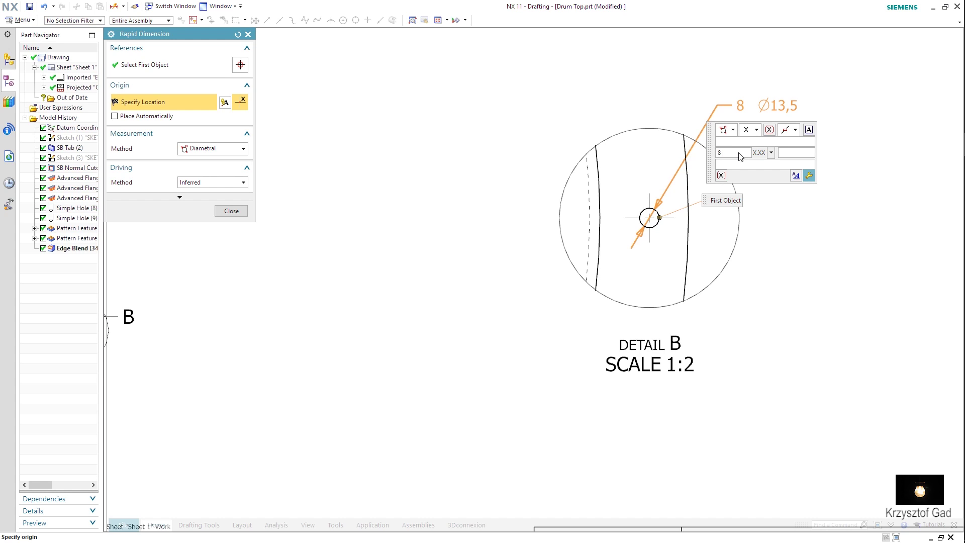
{"action": "type", "text": " x"}
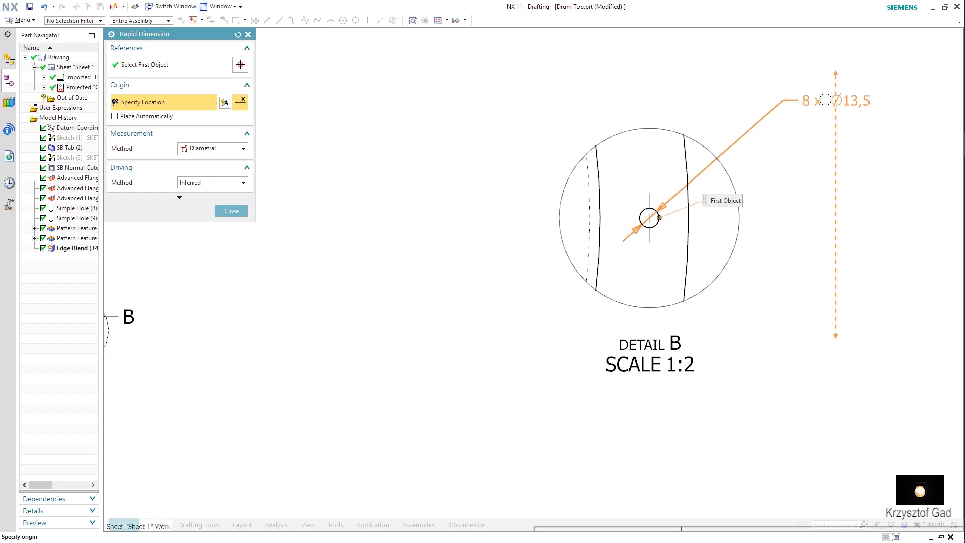
{"action": "left_click", "coordinate": [846, 98]}
{"action": "left_click", "coordinate": [231, 211]}
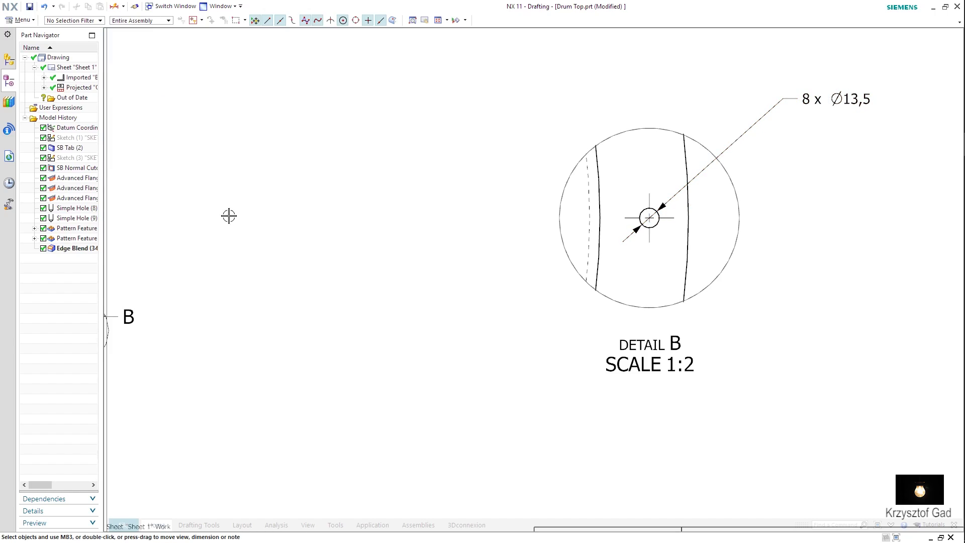
{"action": "scroll", "coordinate": [336, 232], "scroll_direction": "down", "scroll_amount": 3}
- Reposition the plan view's B detail label up and to the right of its circle
{"action": "scroll", "coordinate": [336, 232], "scroll_direction": "up", "scroll_amount": 3}
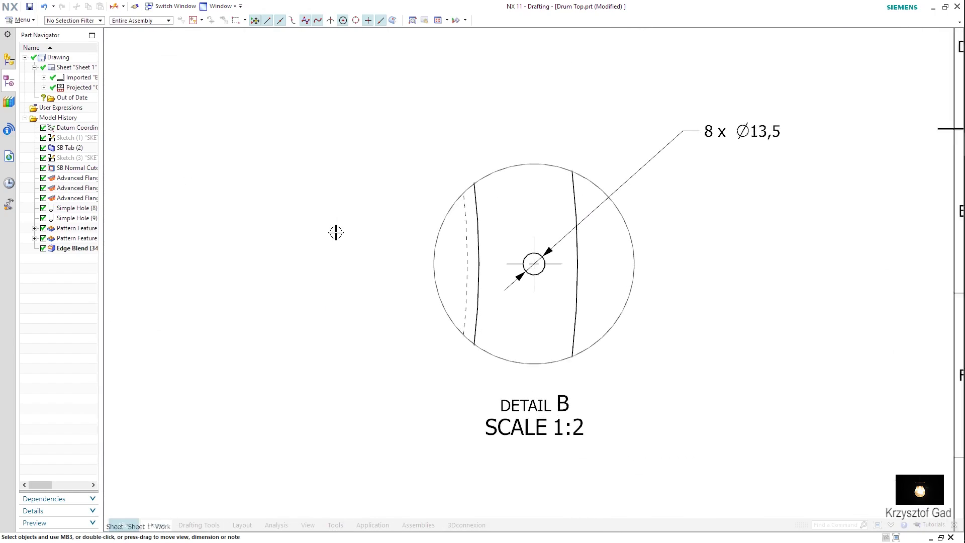
{"action": "middle_click_drag", "start_coordinate": [335, 232], "coordinate": [537, 256]}
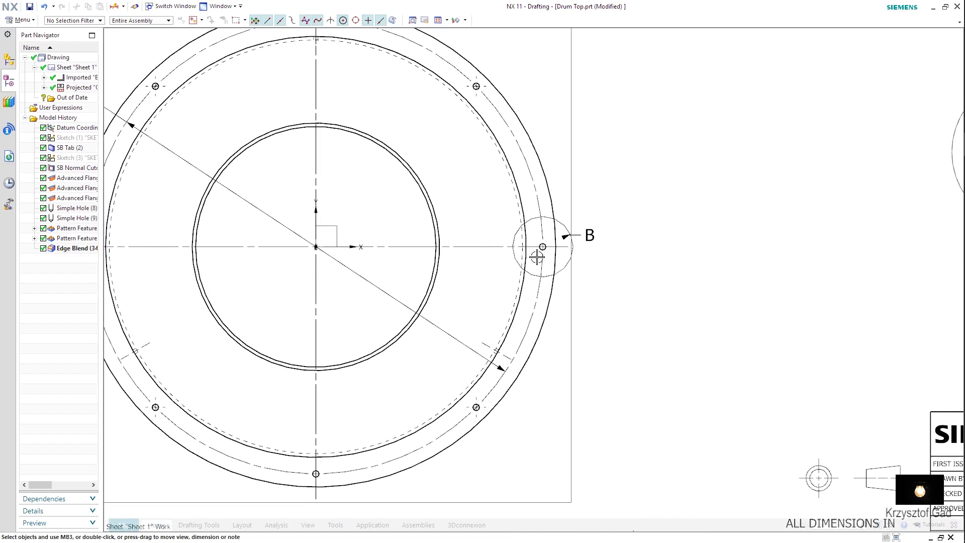
{"action": "left_click_drag", "start_coordinate": [590, 235], "coordinate": [615, 208]}
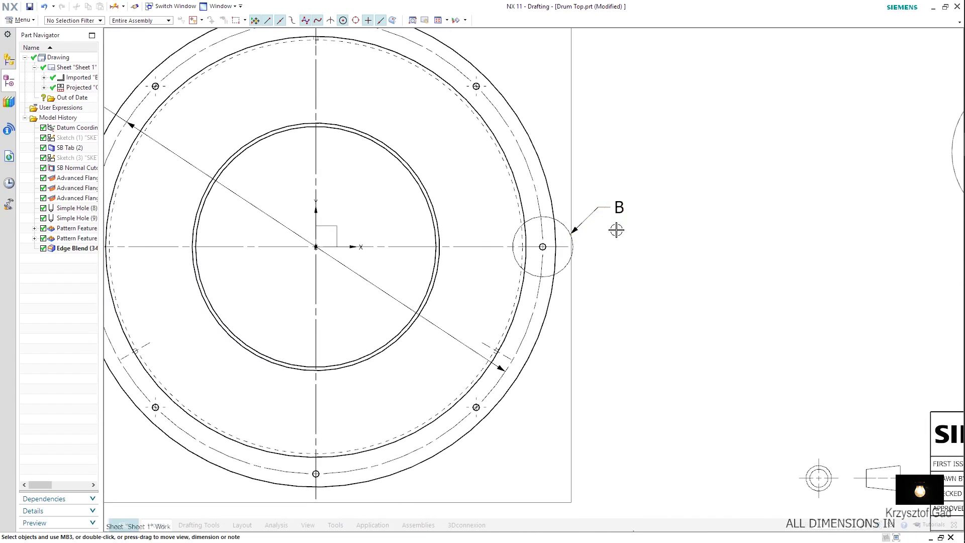
{"action": "middle_click_drag", "start_coordinate": [615, 230], "coordinate": [666, 241]}
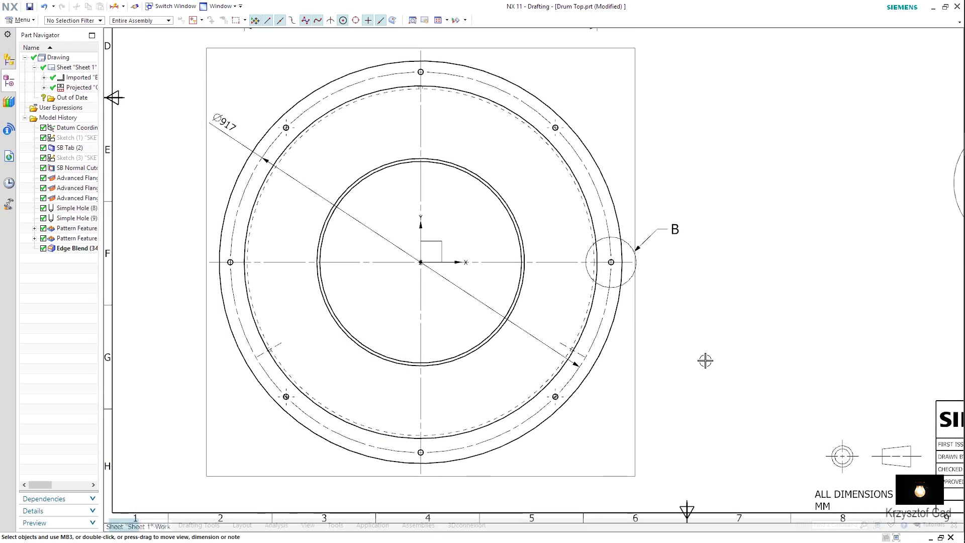
- Zoom and pan out to review the whole dimensioned drawing sheet
{"action": "scroll", "coordinate": [705, 360], "scroll_direction": "up", "scroll_amount": 3, "text": "shift"}
{"action": "scroll", "coordinate": [705, 361], "scroll_direction": "up", "scroll_amount": 3, "text": "shift"}
{"action": "scroll", "coordinate": [705, 360], "scroll_direction": "up", "scroll_amount": 3, "text": "shift"}
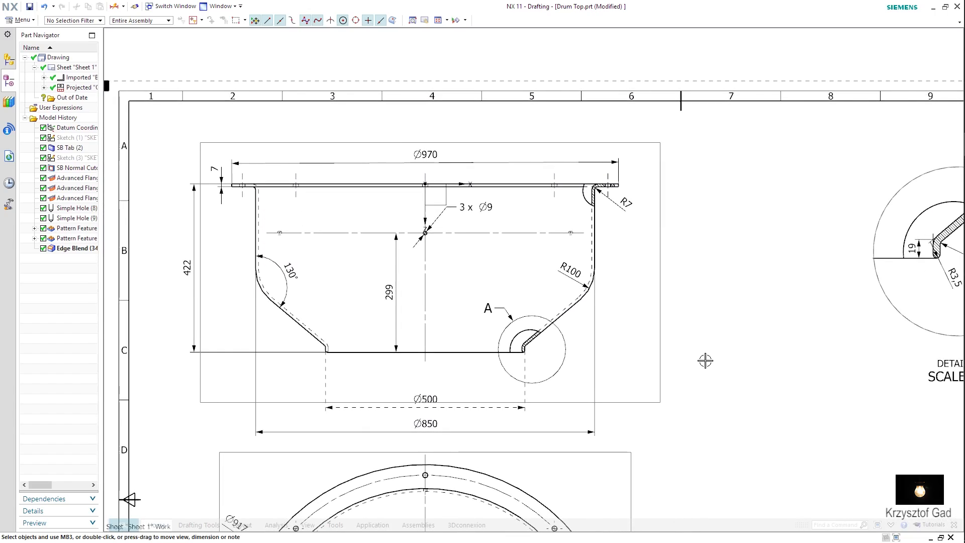
{"action": "scroll", "coordinate": [706, 360], "scroll_direction": "right", "scroll_amount": 2}
{"action": "scroll", "coordinate": [705, 361], "scroll_direction": "right", "scroll_amount": 5}
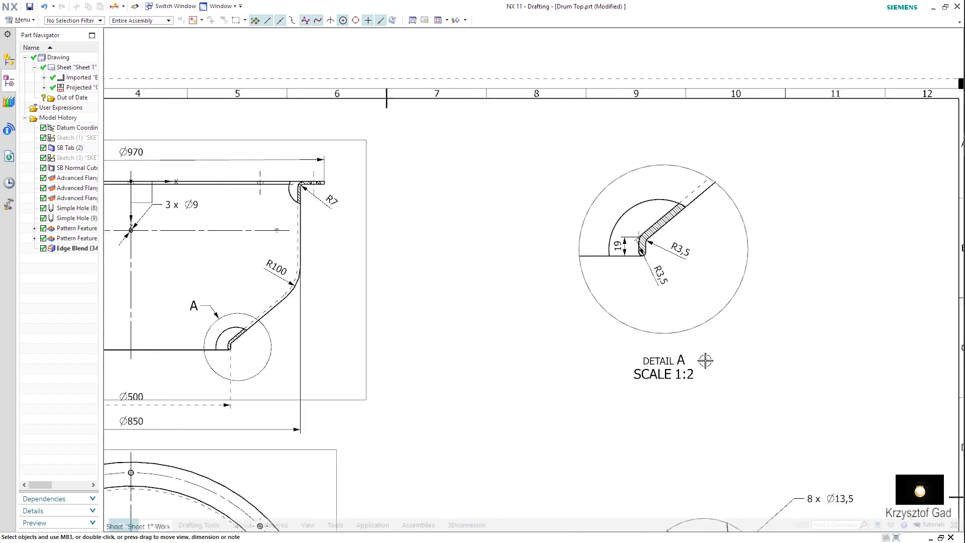
{"action": "scroll", "coordinate": [706, 361], "scroll_direction": "right", "scroll_amount": 3}
{"action": "scroll", "coordinate": [705, 360], "scroll_direction": "down", "scroll_amount": 5}
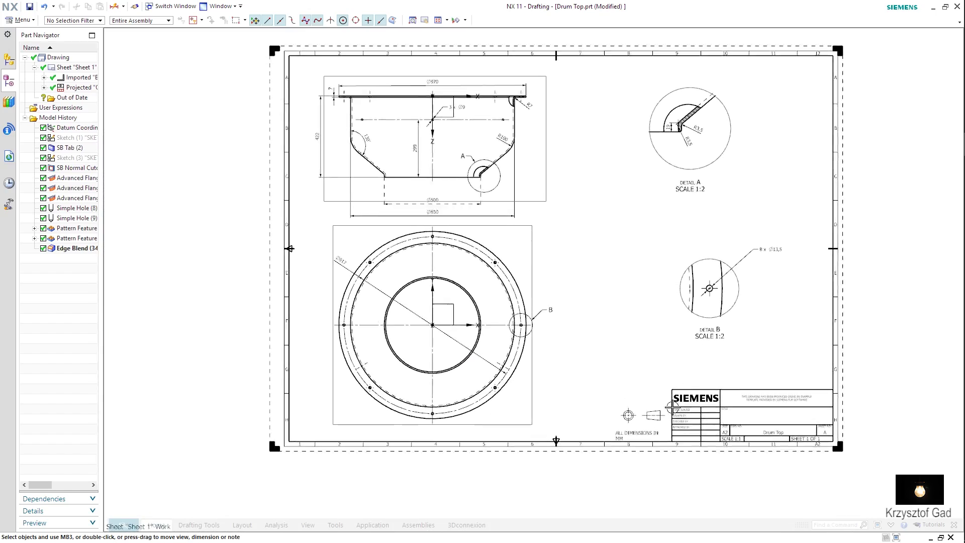
{"action": "scroll", "coordinate": [536, 533], "scroll_direction": "up", "scroll_amount": 1}
{"action": "scroll", "coordinate": [536, 533], "scroll_direction": "up", "scroll_amount": 1}
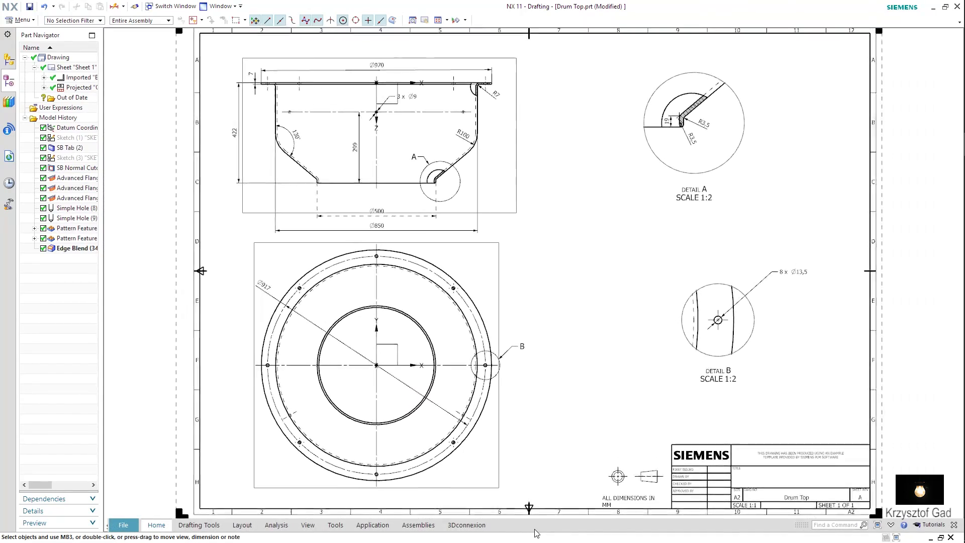
{"action": "scroll", "coordinate": [536, 533], "scroll_direction": "up", "scroll_amount": 1}
{"action": "scroll", "coordinate": [537, 533], "scroll_direction": "up", "scroll_amount": 1}
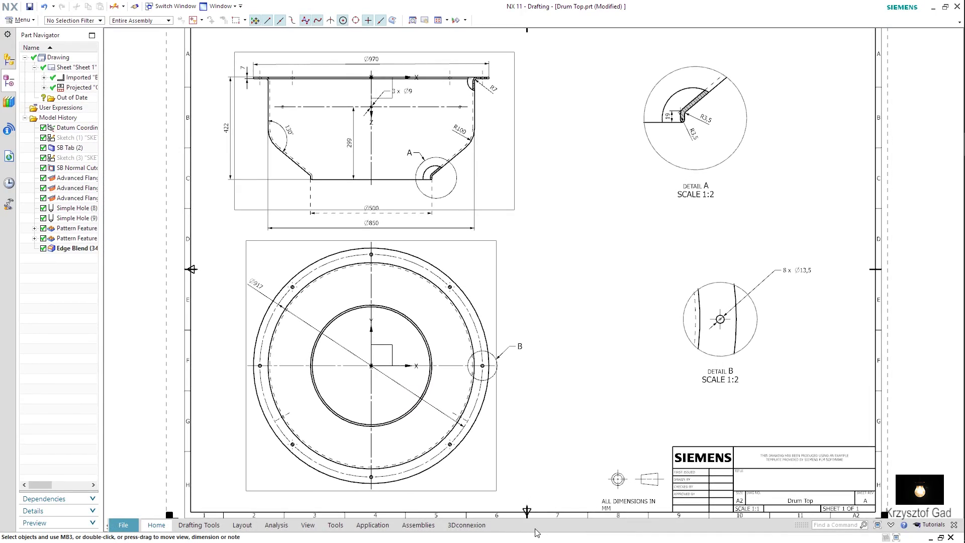